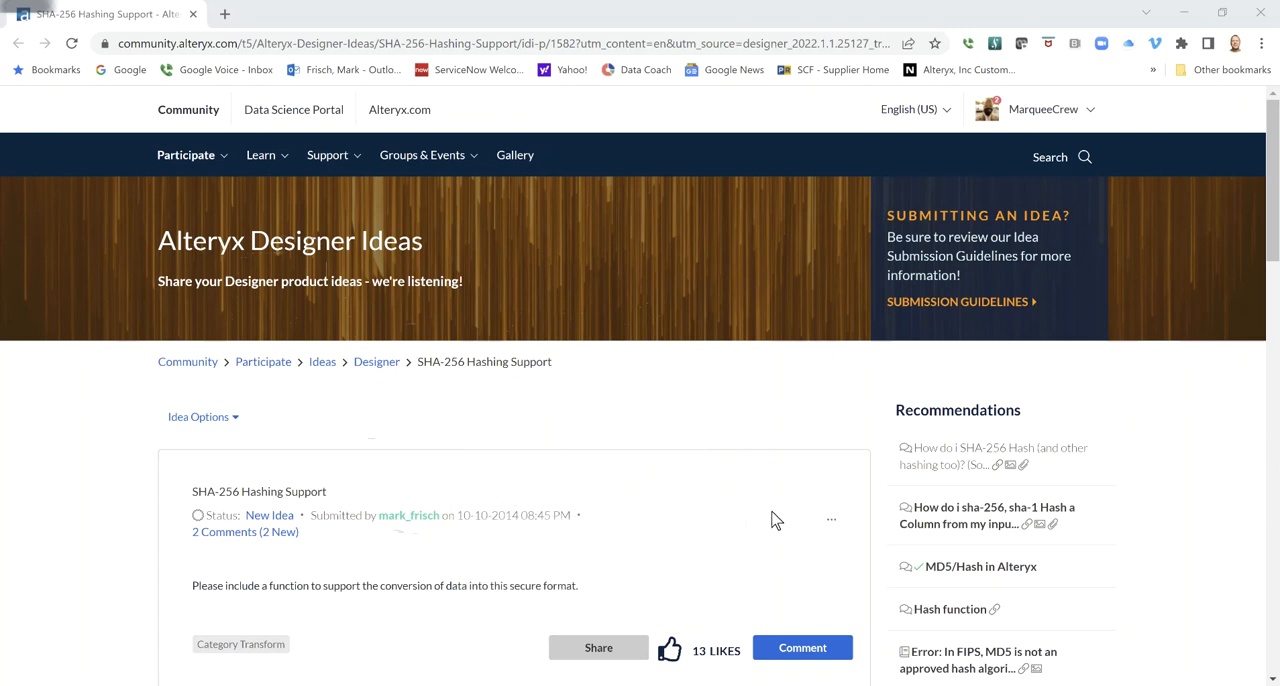
- Review the SHA-256 Hashing Support idea and its comments on the Alteryx Community page
{"action": "scroll", "coordinate": [771, 517], "scroll_direction": "down", "scroll_amount": 1}
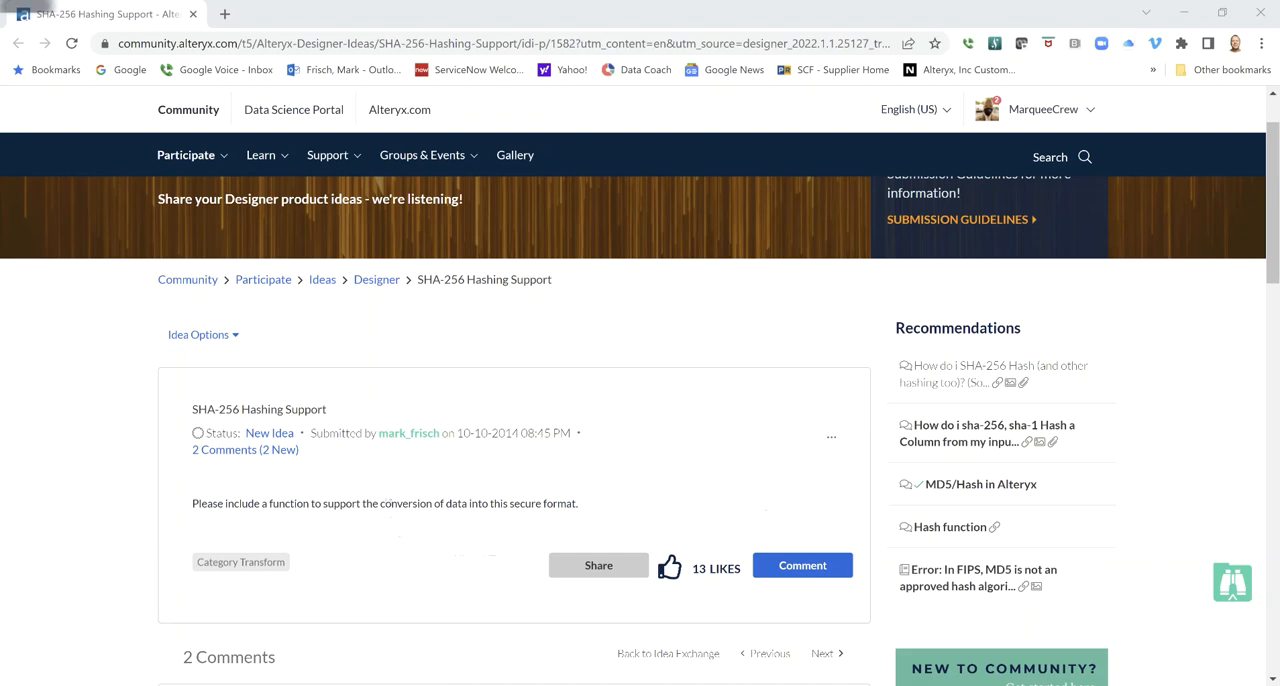
{"action": "scroll", "coordinate": [388, 510], "scroll_direction": "down", "scroll_amount": 7}
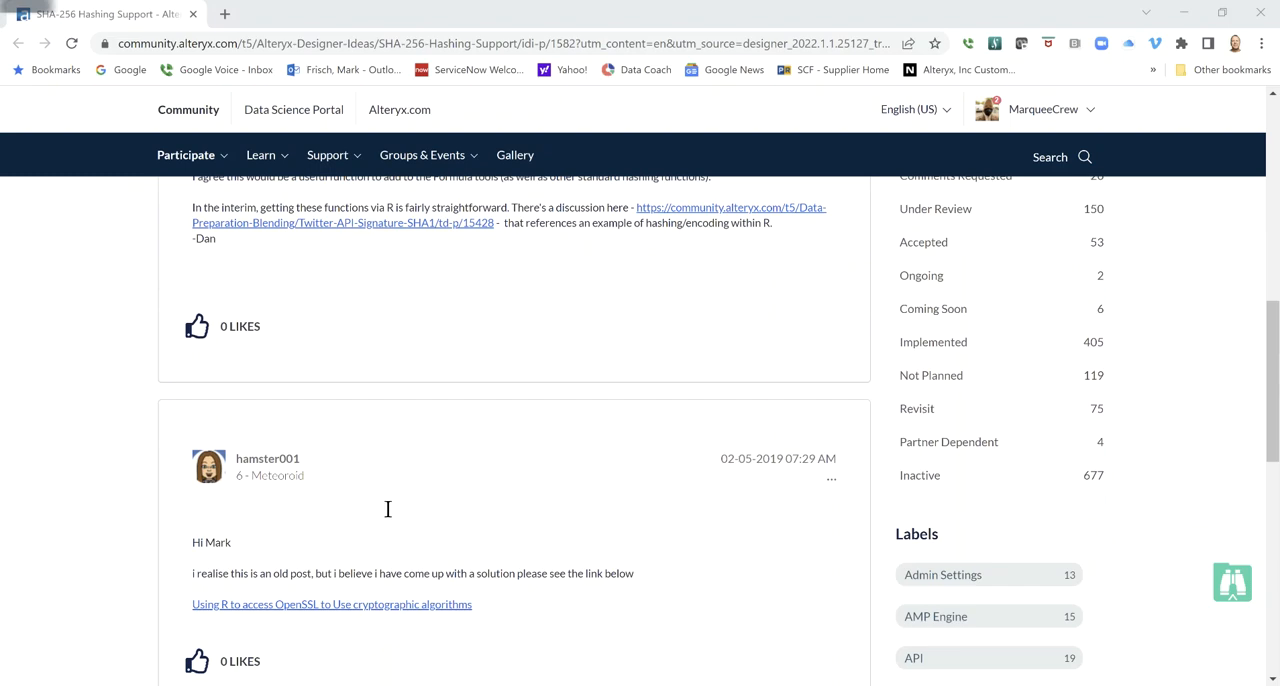
{"action": "scroll", "coordinate": [388, 510], "scroll_direction": "up", "scroll_amount": 7}
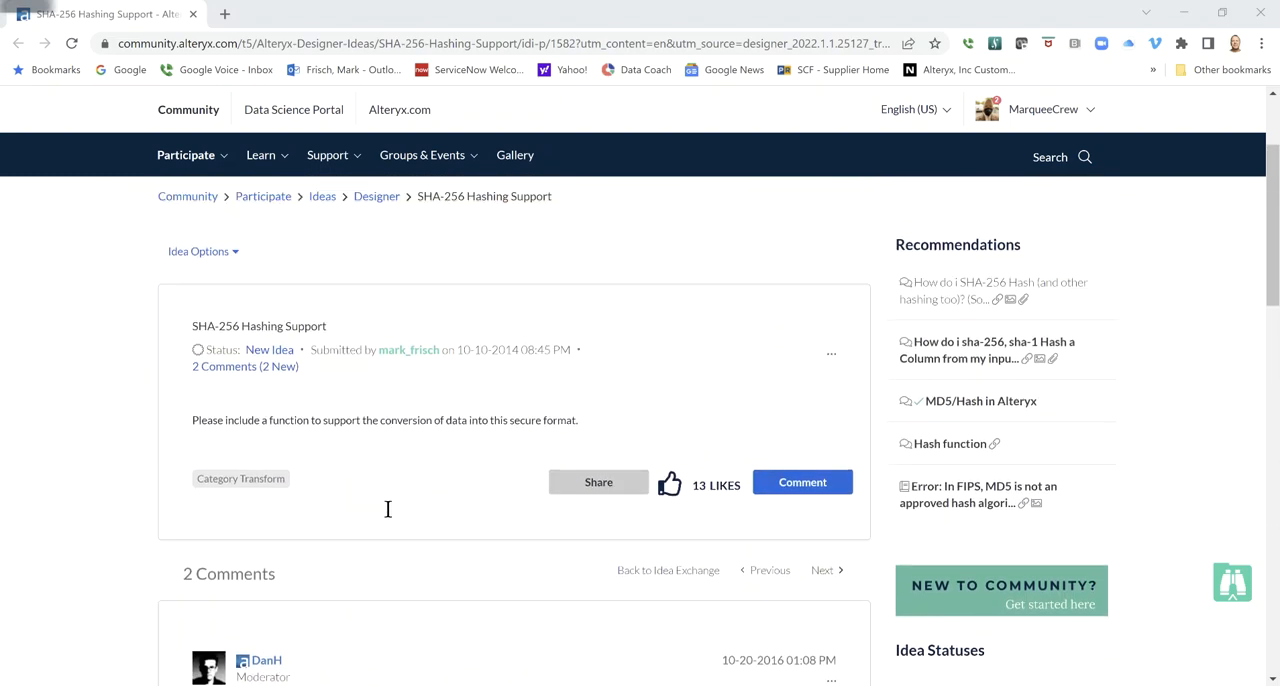
{"action": "scroll", "coordinate": [388, 510], "scroll_direction": "up", "scroll_amount": 1}
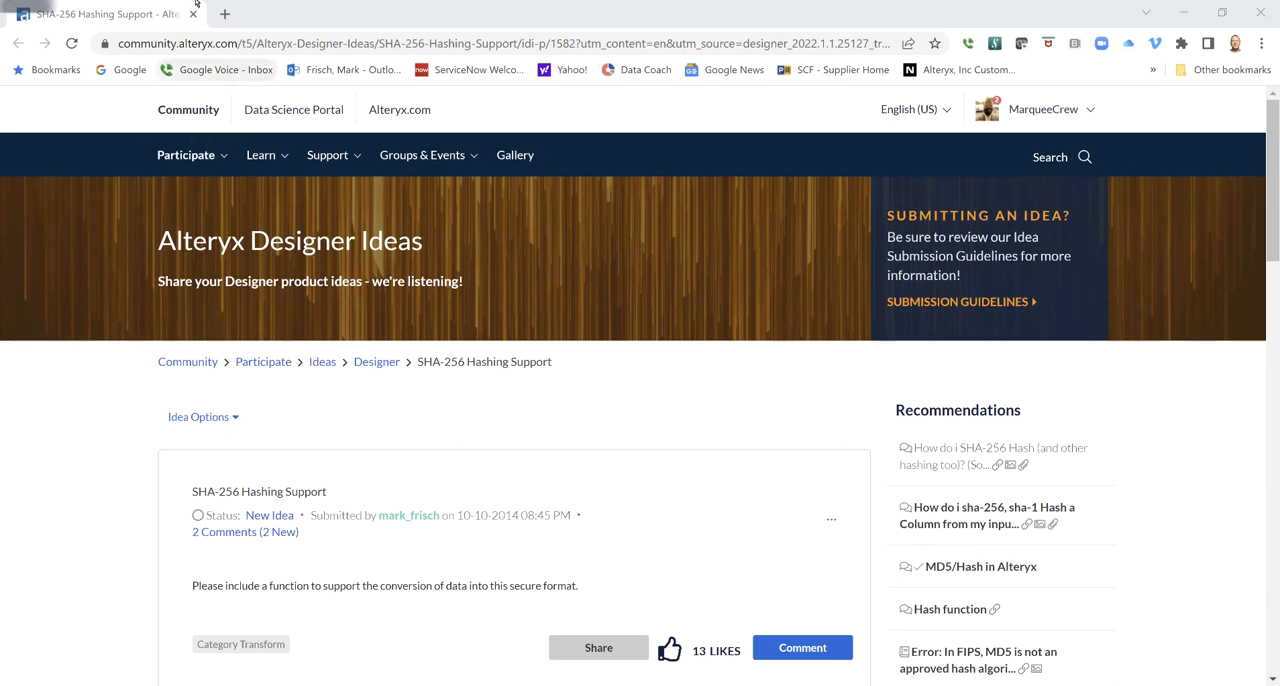
- Bring up the CReW SHA256 Encryption gallery page, maximize its window and review the macro's description
{"action": "left_click_drag", "start_coordinate": [494, 110], "coordinate": [718, 225]}
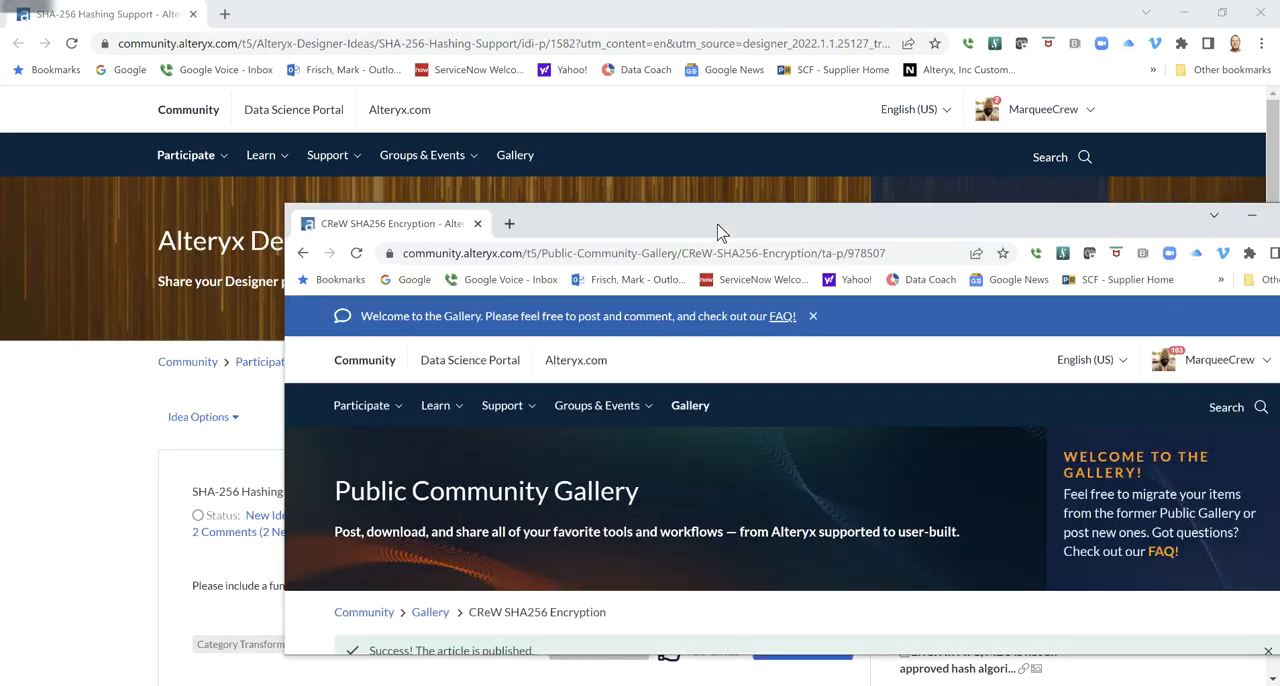
{"action": "left_click_drag", "start_coordinate": [1127, 224], "coordinate": [1025, 187]}
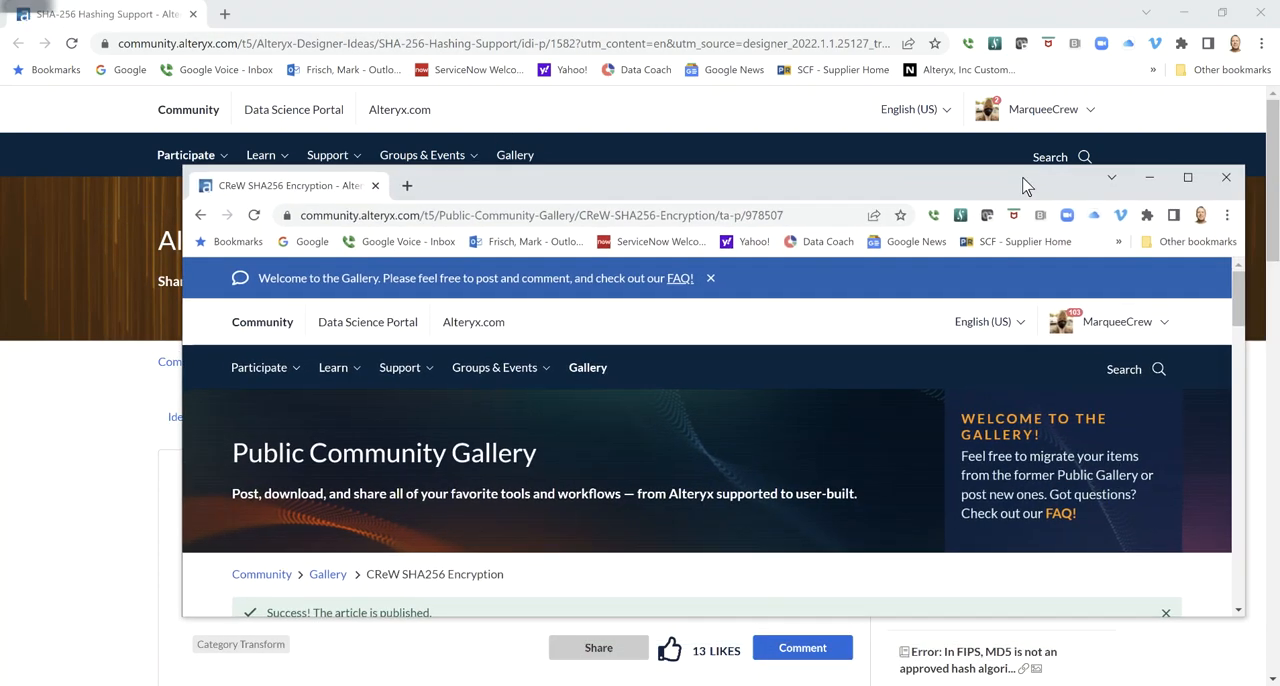
{"action": "left_click", "coordinate": [1188, 177]}
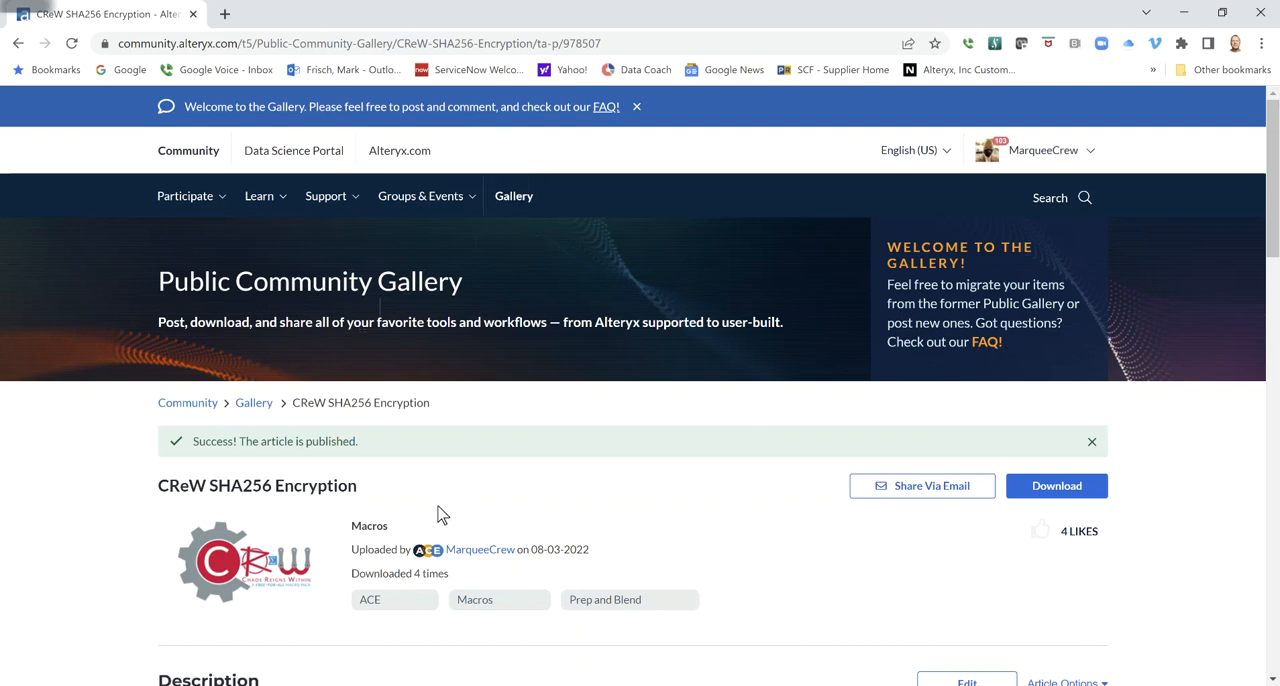
{"action": "scroll", "coordinate": [437, 506], "scroll_direction": "down", "scroll_amount": 1}
{"action": "scroll", "coordinate": [437, 512], "scroll_direction": "down", "scroll_amount": 1}
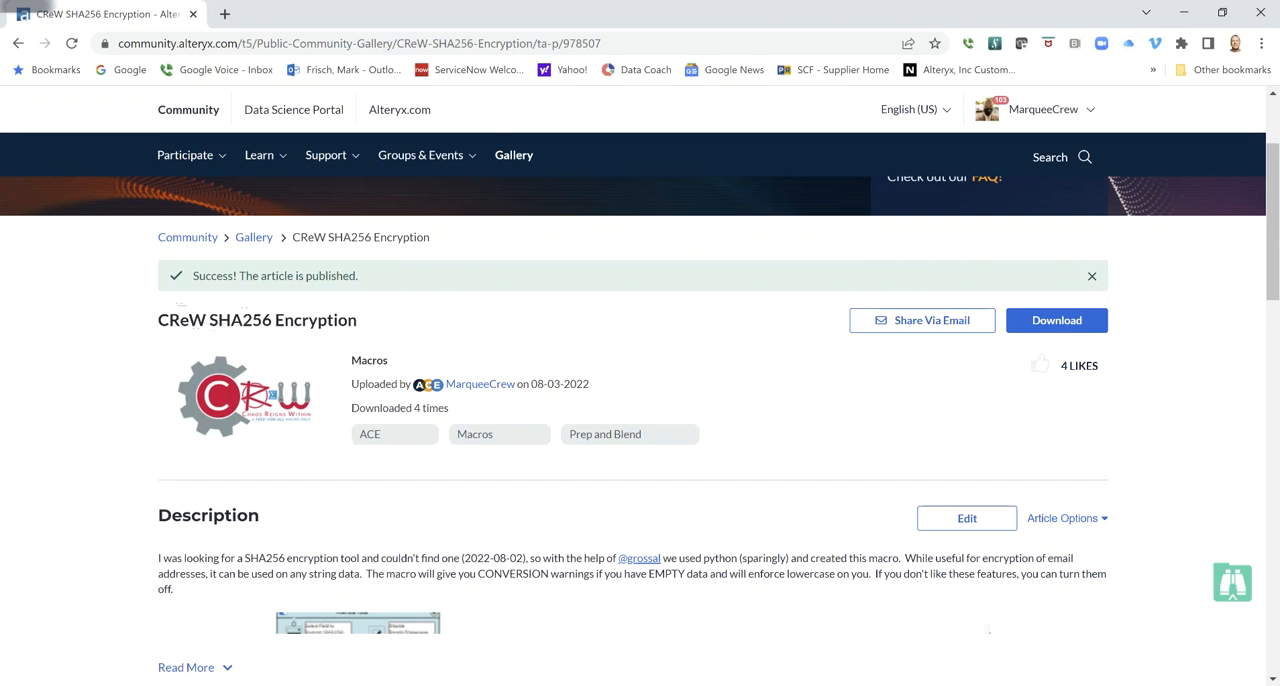
{"action": "scroll", "coordinate": [250, 322], "scroll_direction": "down", "scroll_amount": 8}
{"action": "scroll", "coordinate": [250, 322], "scroll_direction": "up", "scroll_amount": 2}
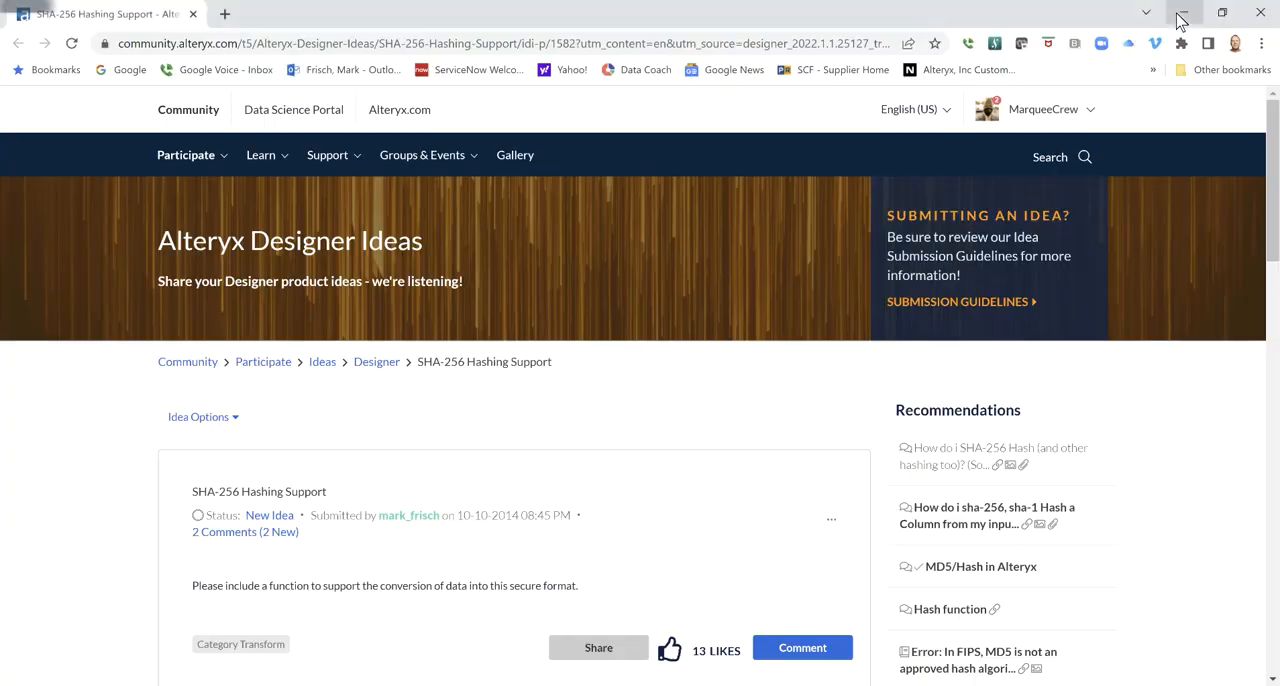
- Switch to Alteryx Designer and insert a Formula tool between the Text Input and Browse tools with a new output column md5_email
{"action": "left_click", "coordinate": [1180, 22]}
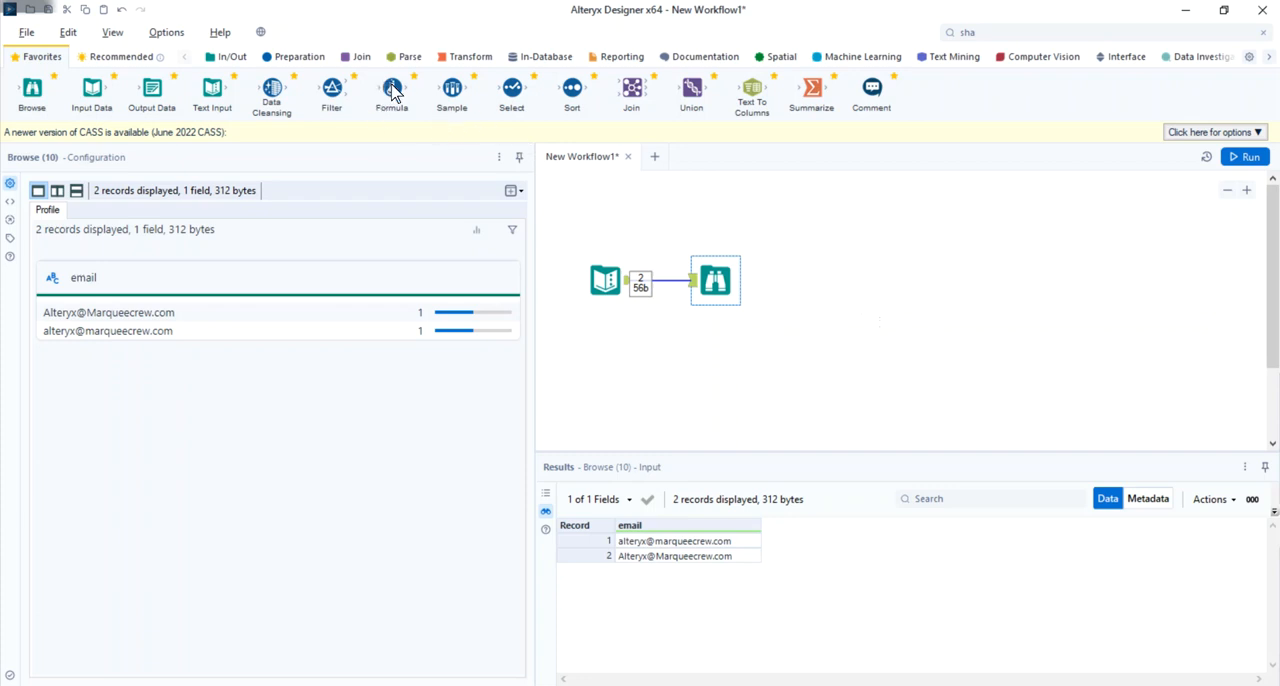
{"action": "left_click_drag", "start_coordinate": [392, 89], "coordinate": [662, 281]}
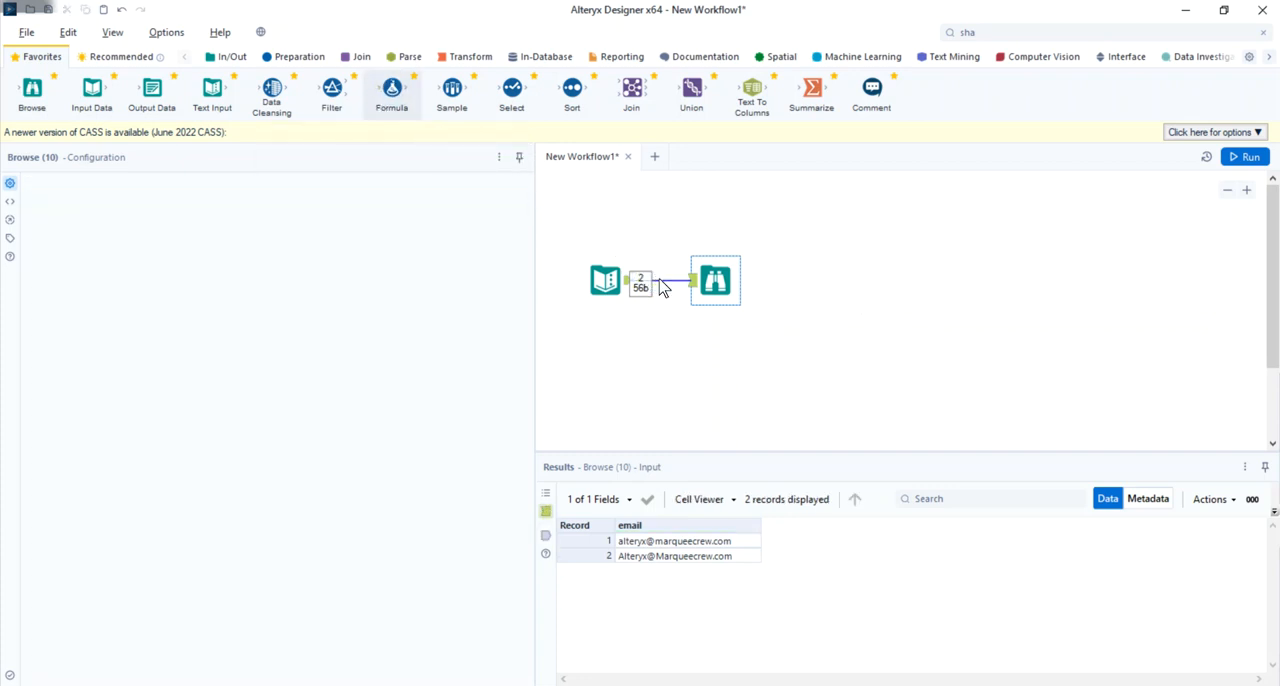
{"action": "left_click", "coordinate": [237, 200]}
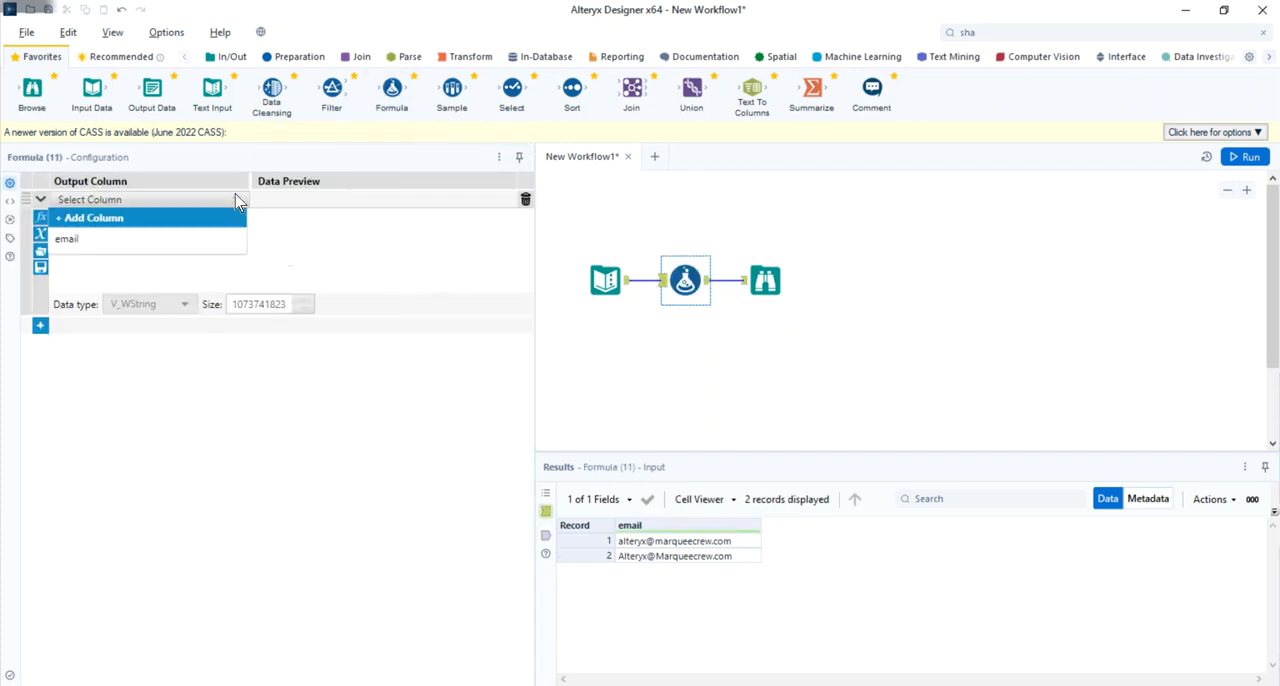
{"action": "left_click", "coordinate": [177, 216]}
{"action": "type", "text": "m"}
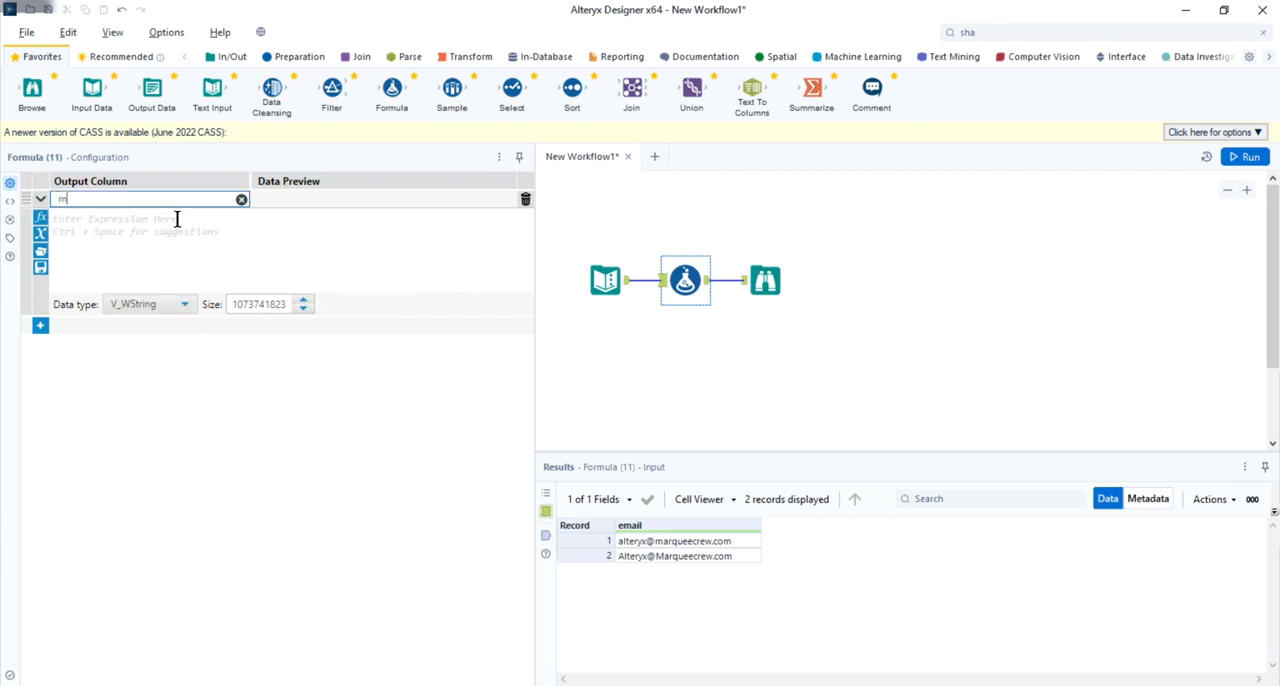
{"action": "type", "text": "d5_email"}
- Set the md5_email column's expression to MD5_ASCII([email])
{"action": "left_click", "coordinate": [177, 218]}
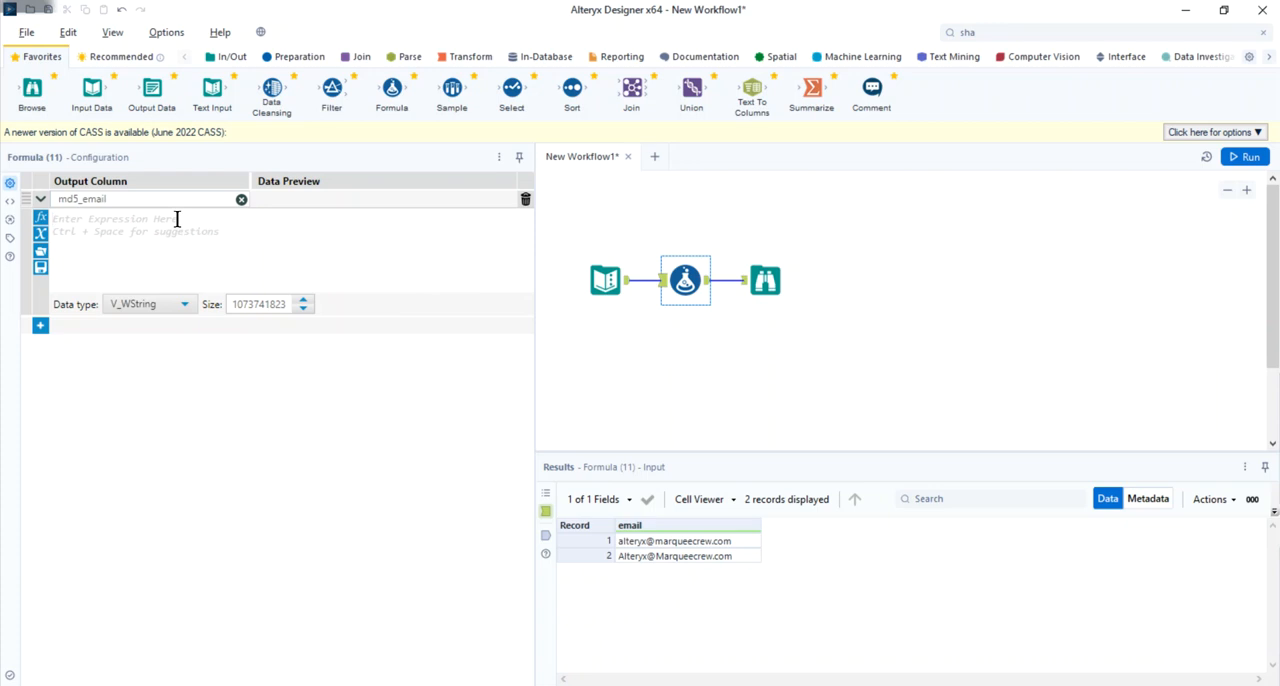
{"action": "type", "text": "md5"}
{"action": "key", "text": "Return"}
{"action": "type", "text": "emai"}
{"action": "key", "text": "Return"}
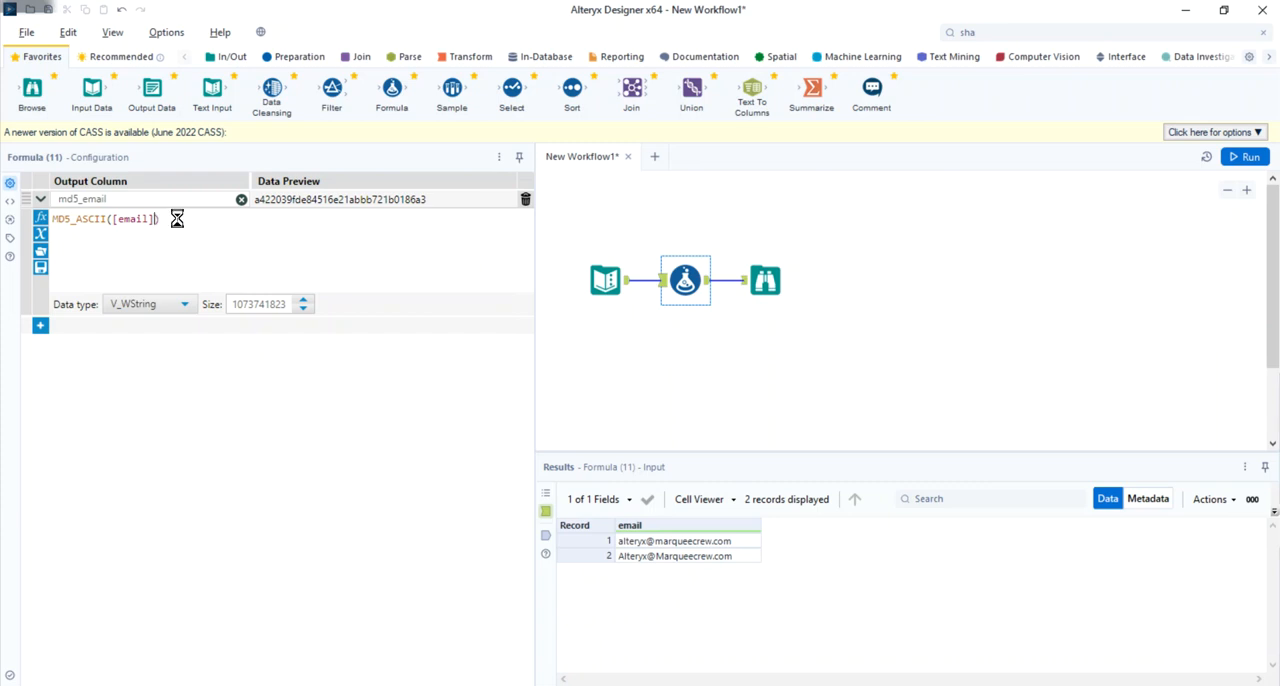
- Run the workflow and view the MD5 results in the Browse tool
{"action": "key", "text": "ctrl+r"}
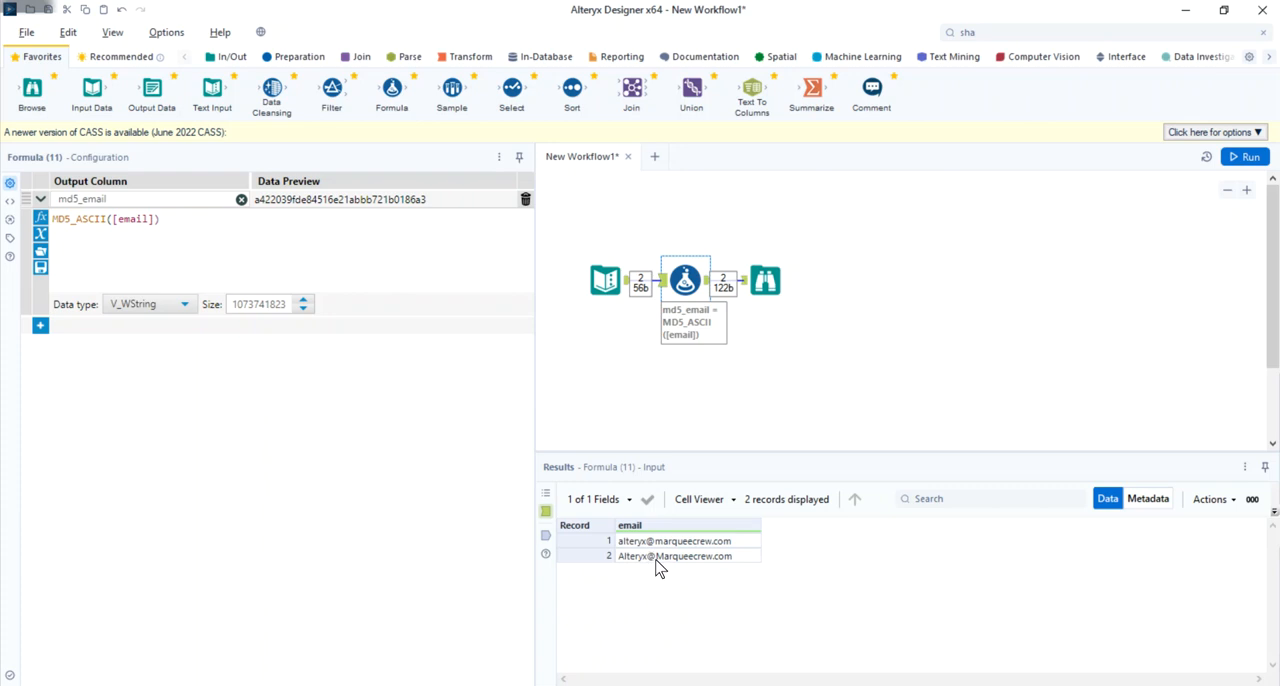
{"action": "left_click", "coordinate": [766, 284]}
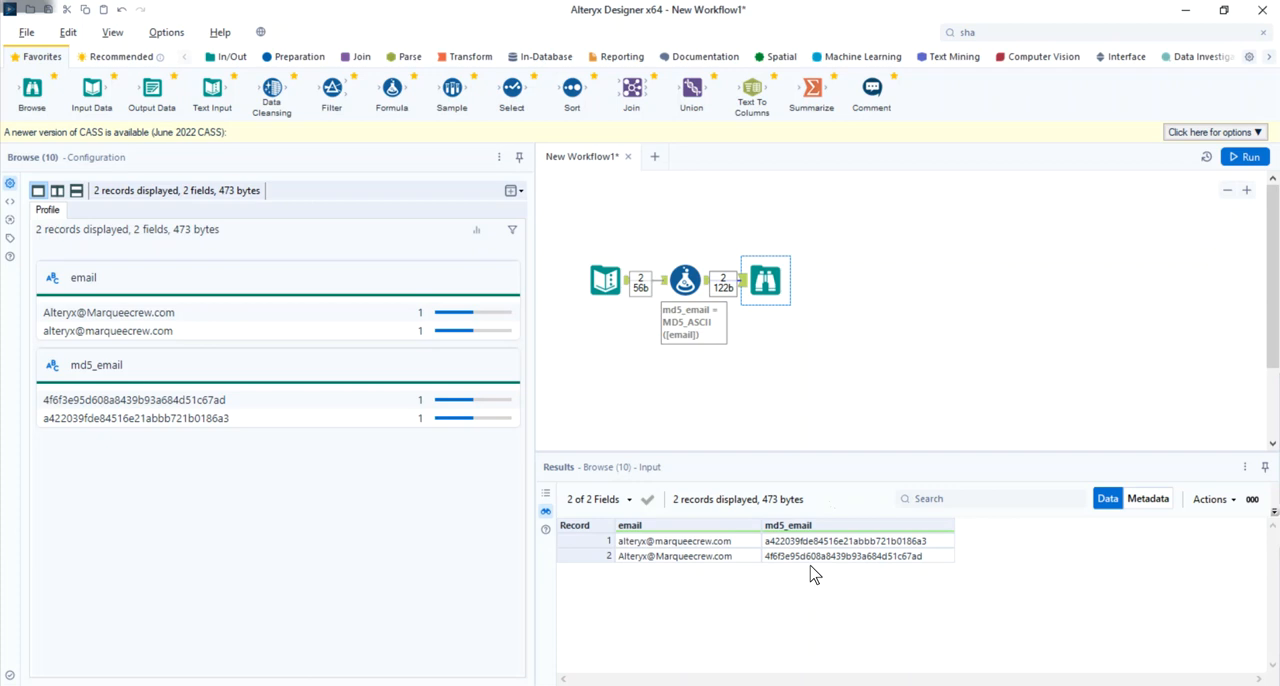
{"action": "right_click", "coordinate": [791, 367]}
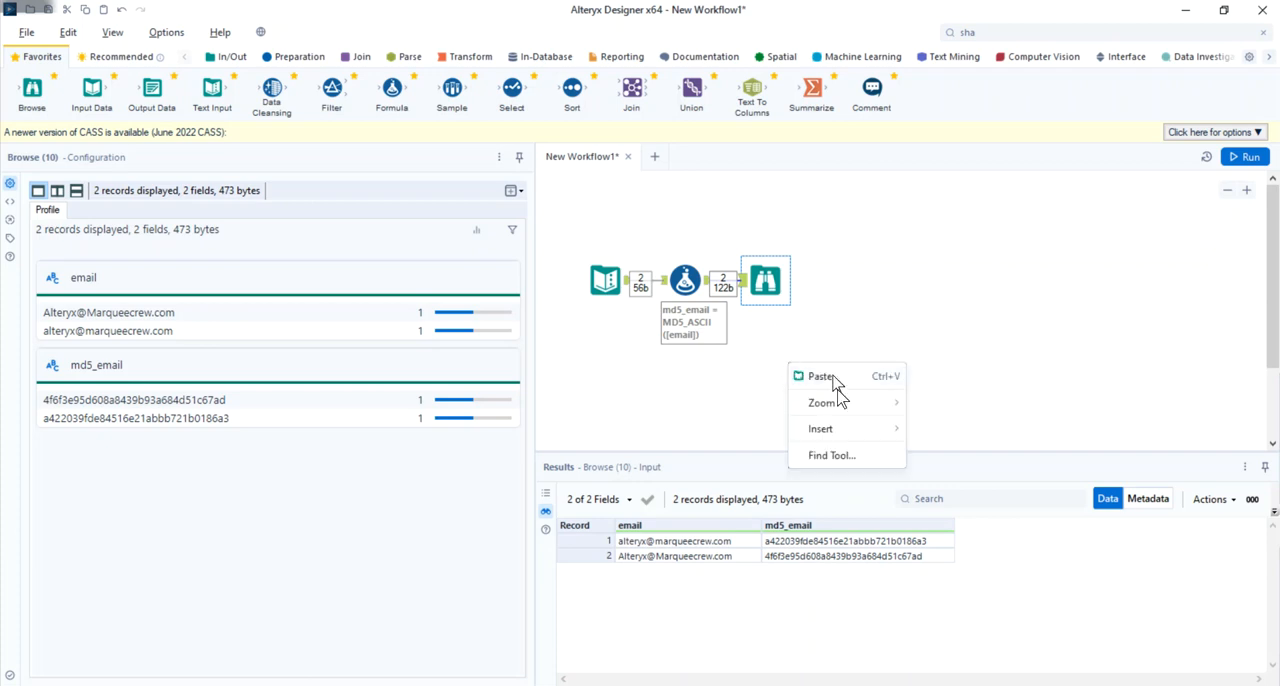
{"action": "mouse_move", "coordinate": [847, 436]}
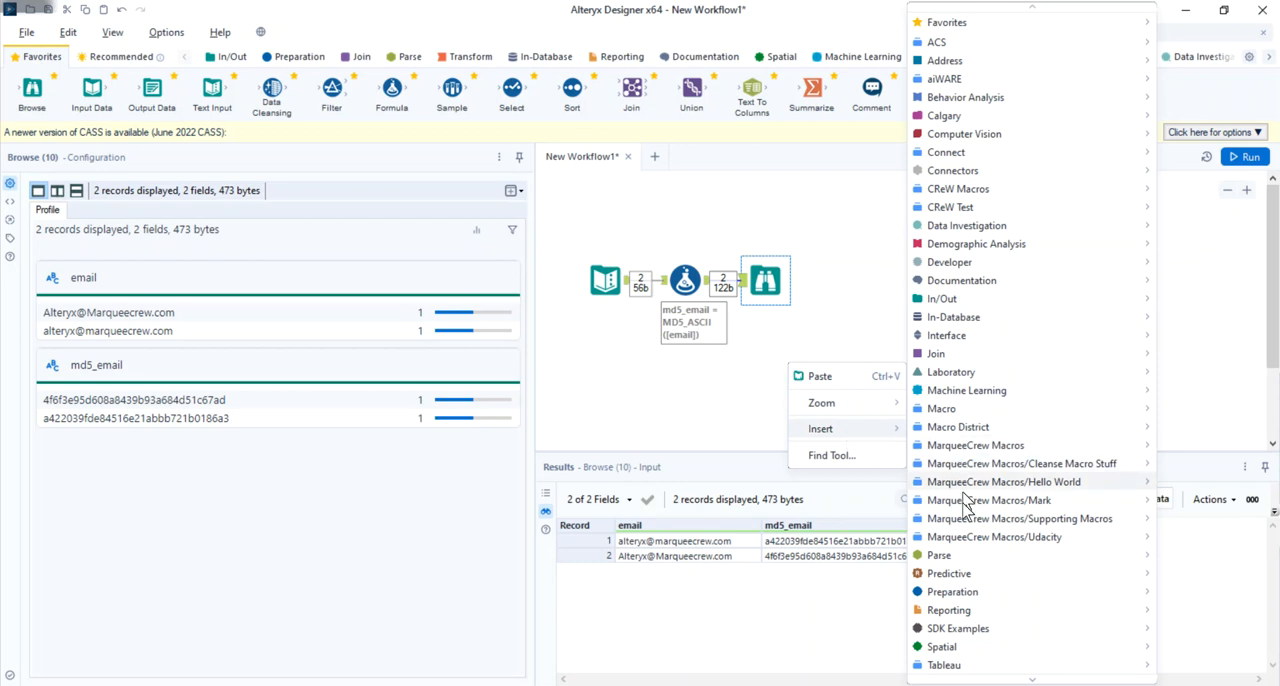
{"action": "left_click", "coordinate": [786, 33]}
{"action": "scroll", "coordinate": [1143, 60], "scroll_direction": "down", "scroll_amount": 6}
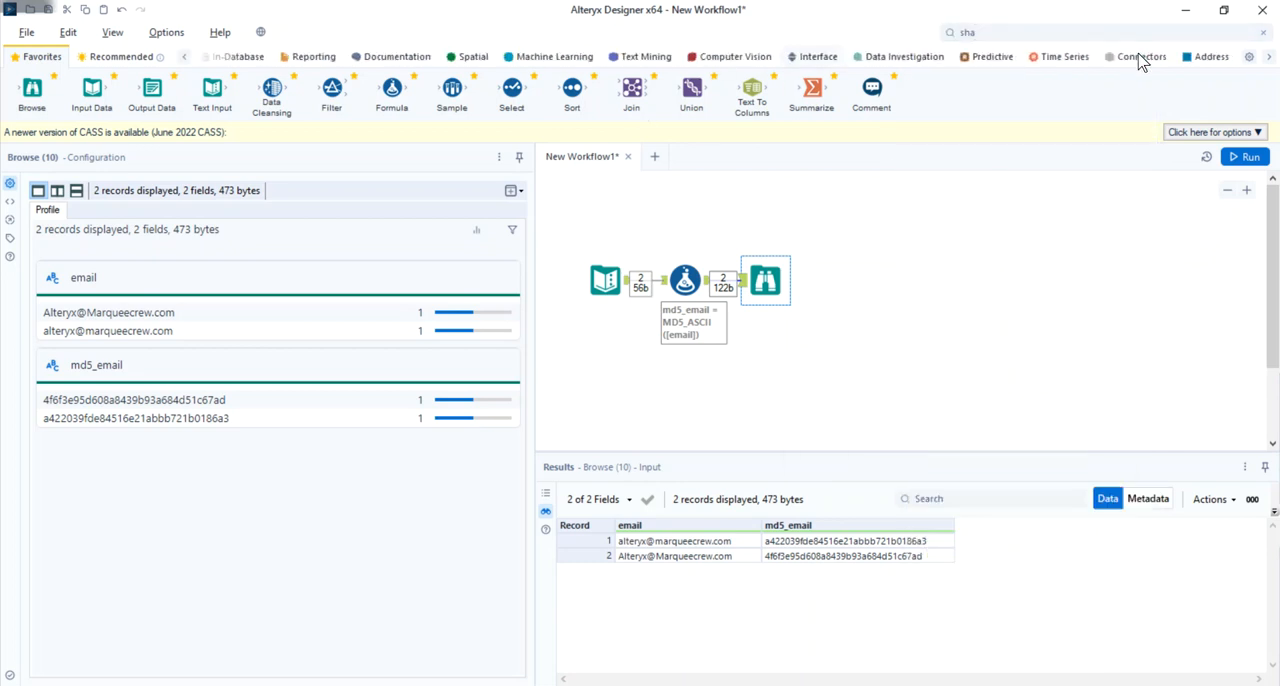
- Find the CReW SHA256 macro with the search "sha" and insert it between the Formula and Browse tools, keeping email as the field to encrypt
{"action": "left_click", "coordinate": [988, 30]}
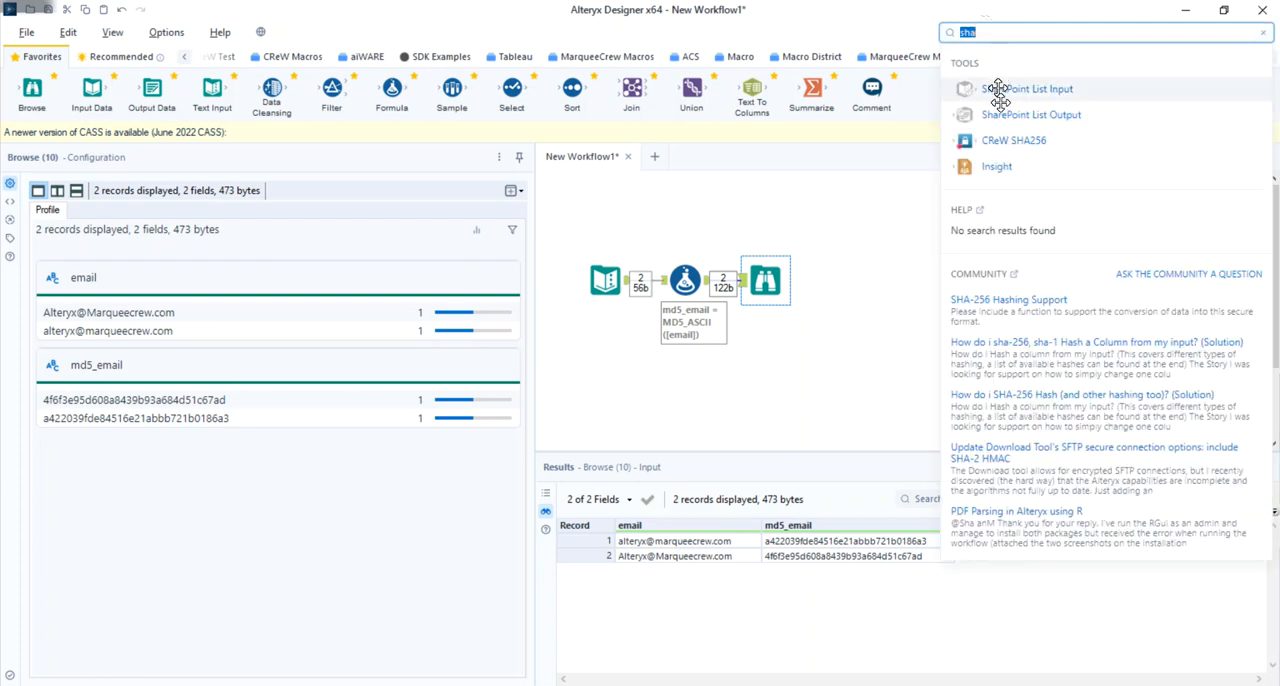
{"action": "left_click_drag", "start_coordinate": [1005, 140], "coordinate": [720, 280]}
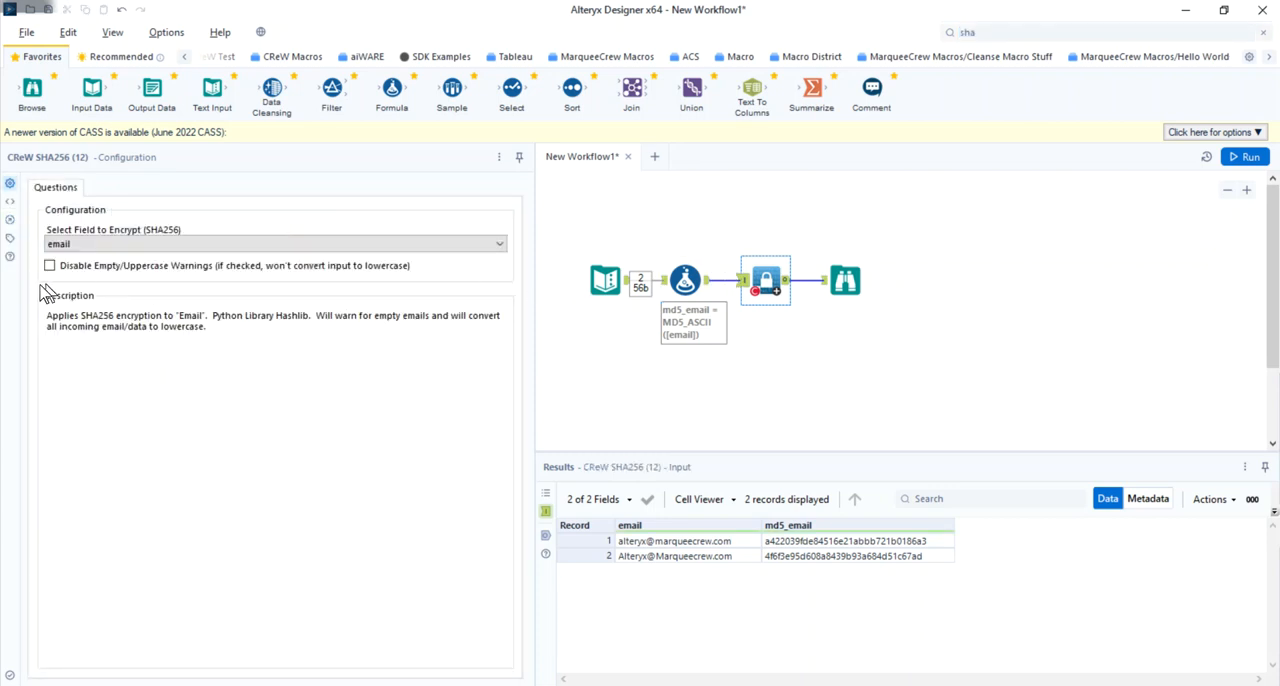
{"action": "left_click", "coordinate": [83, 247]}
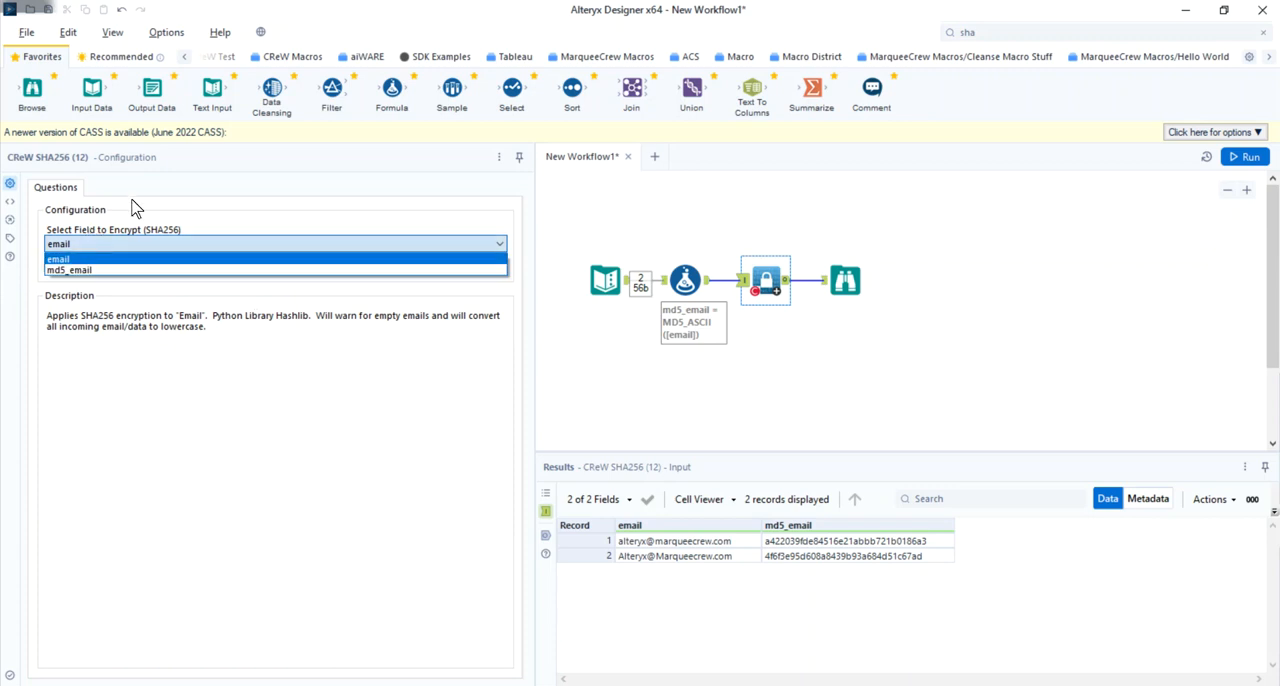
{"action": "left_click", "coordinate": [140, 226]}
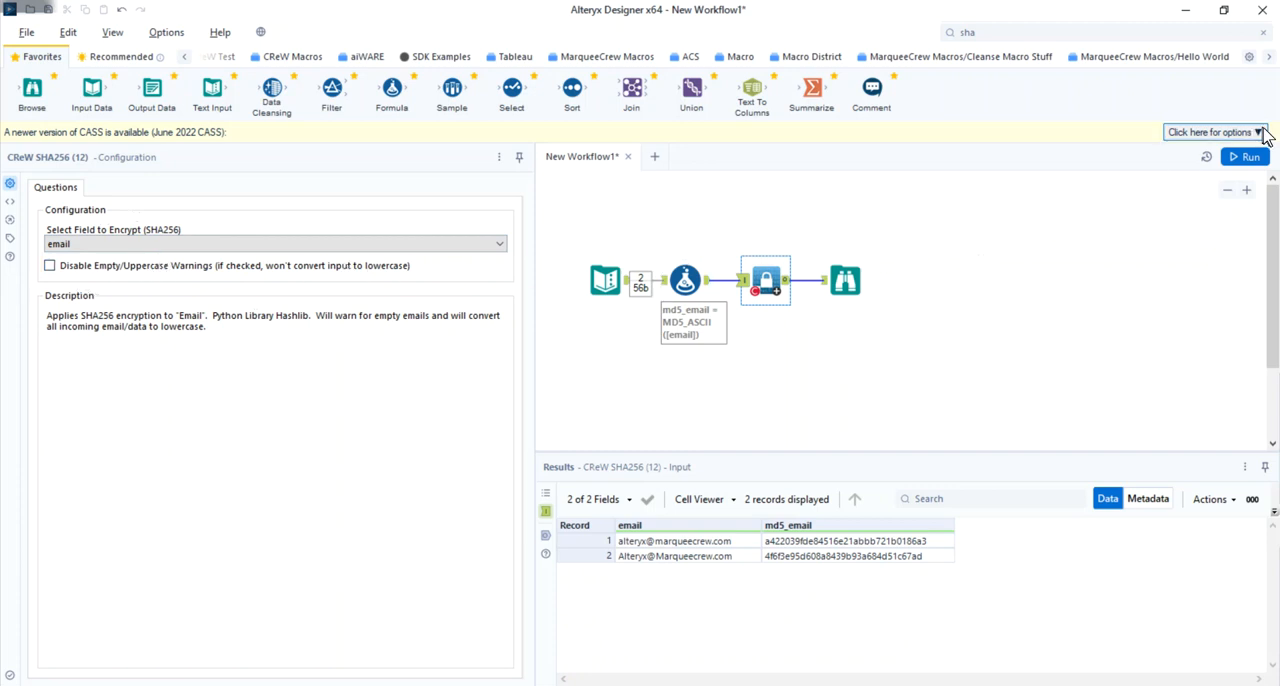
- Run the workflow with the SHA256 macro and compare the hash columns in the Browse tool
{"action": "left_click", "coordinate": [1248, 156]}
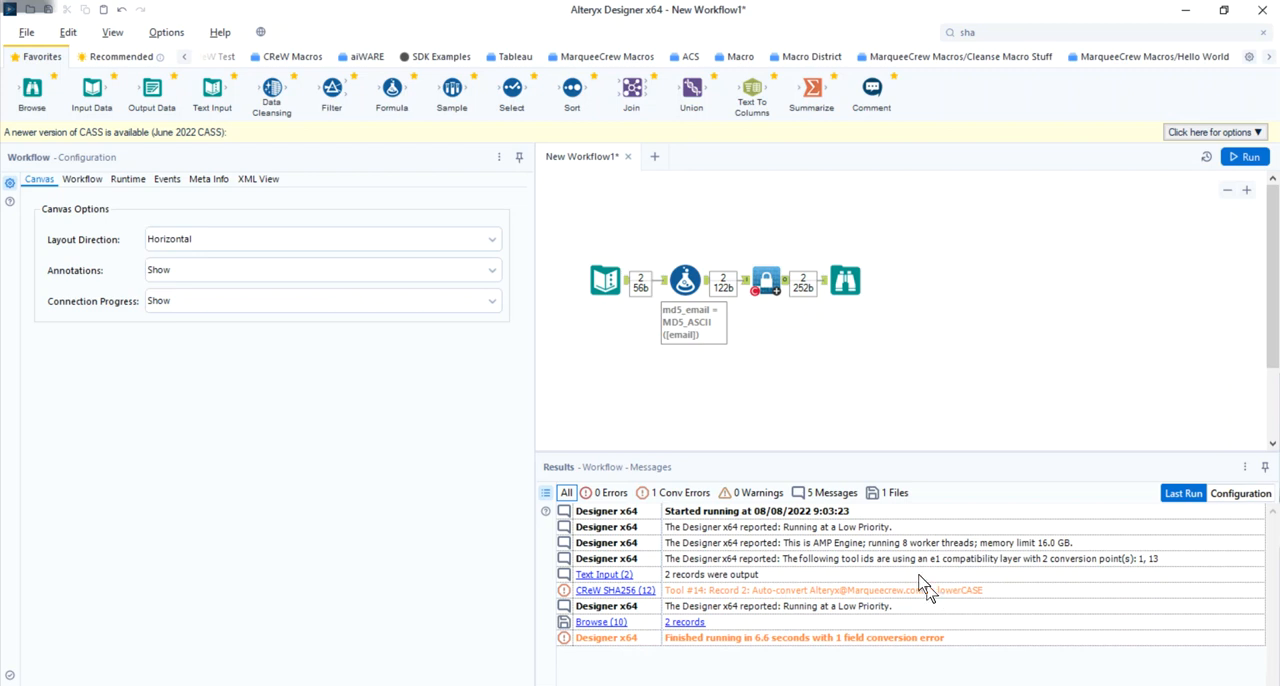
{"action": "left_click", "coordinate": [861, 276]}
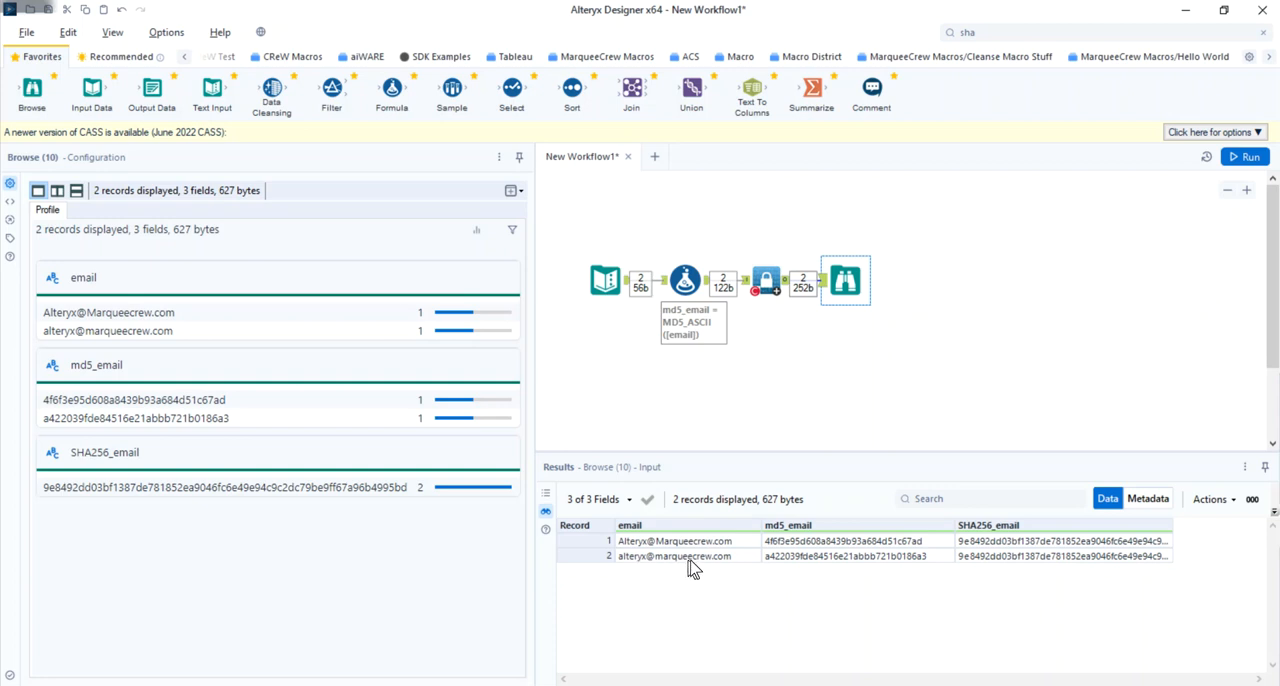
- Turn on Disable Empty/Uppercase Warnings for the CReW SHA256 macro, rerun the workflow and view the Browse output
{"action": "left_click", "coordinate": [749, 282]}
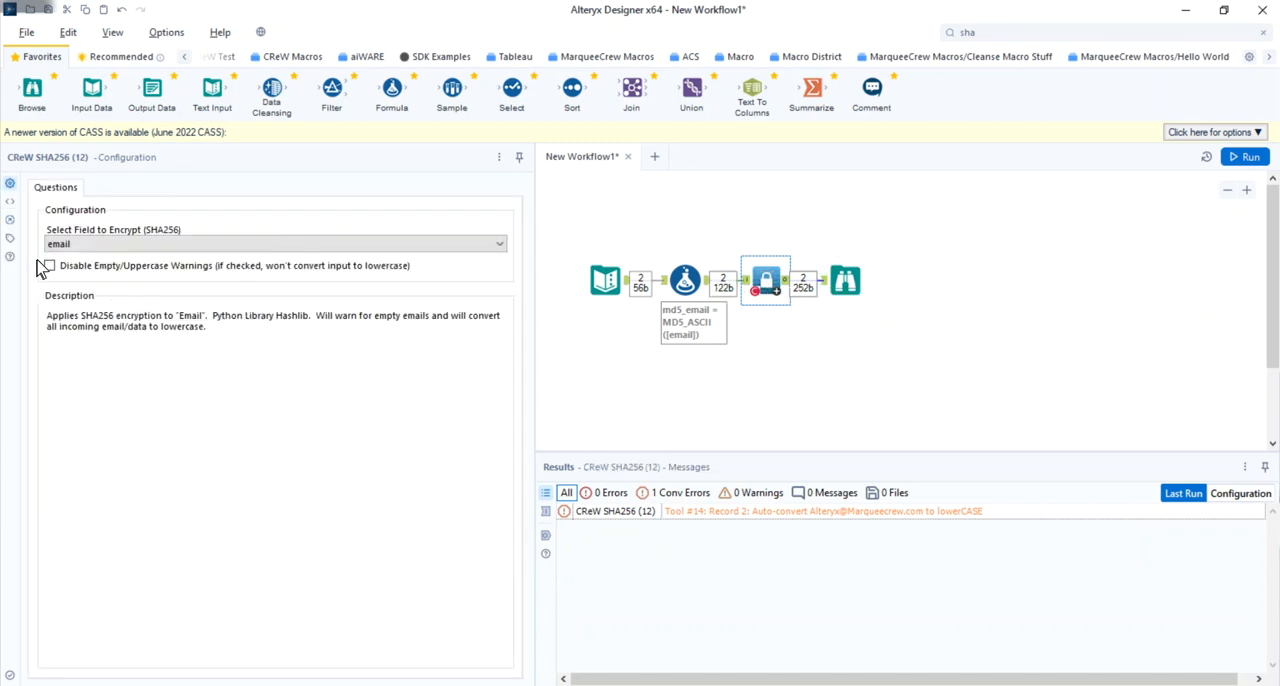
{"action": "left_click", "coordinate": [50, 267]}
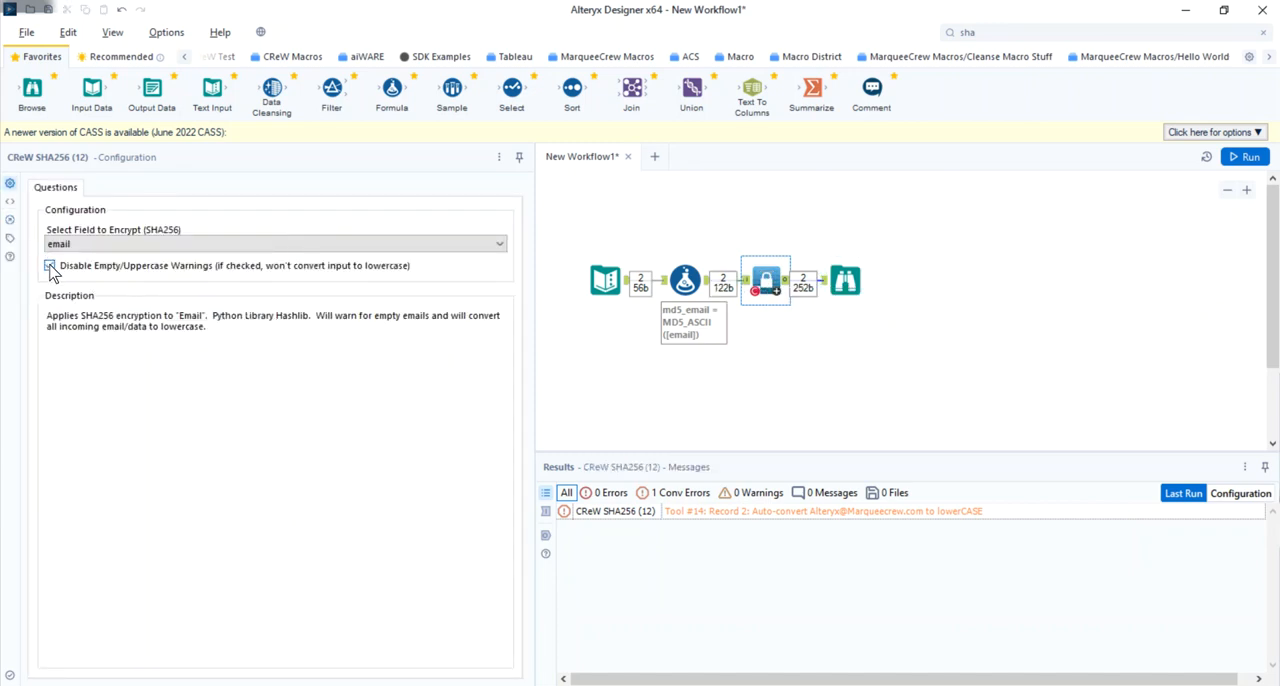
{"action": "left_click", "coordinate": [1248, 157]}
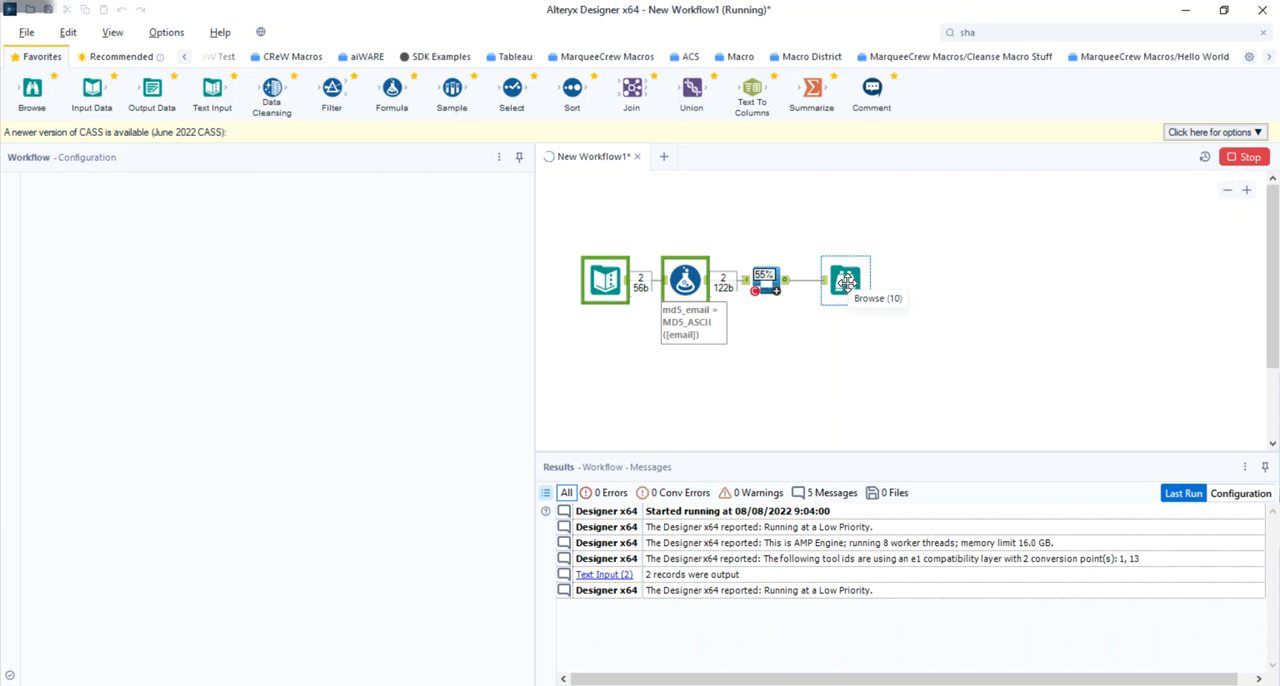
{"action": "left_click", "coordinate": [763, 302]}
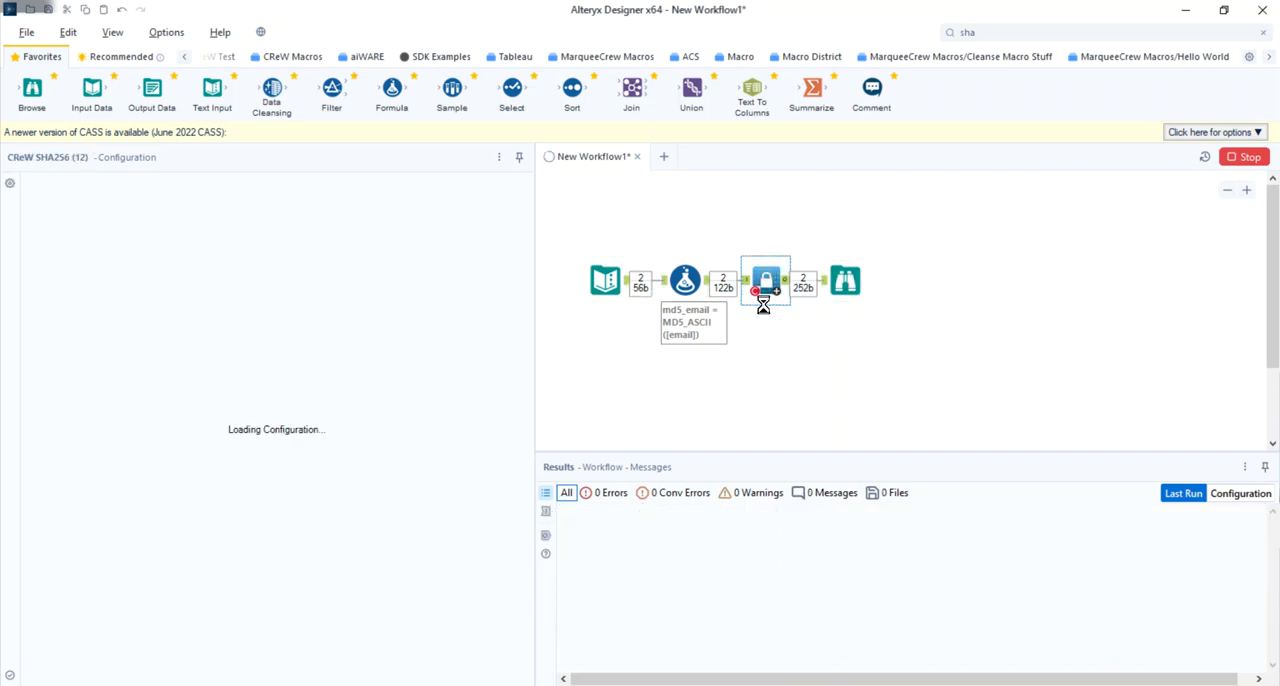
{"action": "left_click", "coordinate": [850, 282]}
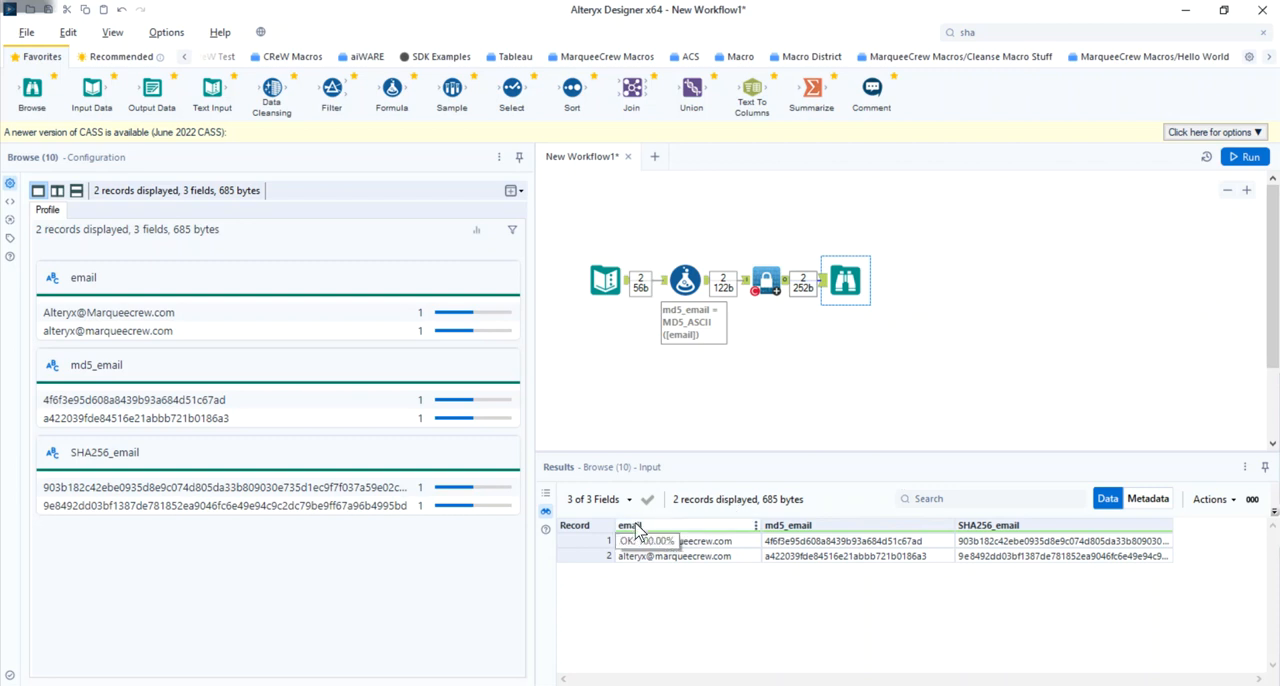
- Rename the Text Input tool's email column to "email address" and run the workflow
{"action": "left_click", "coordinate": [605, 282]}
{"action": "left_click", "coordinate": [95, 201]}
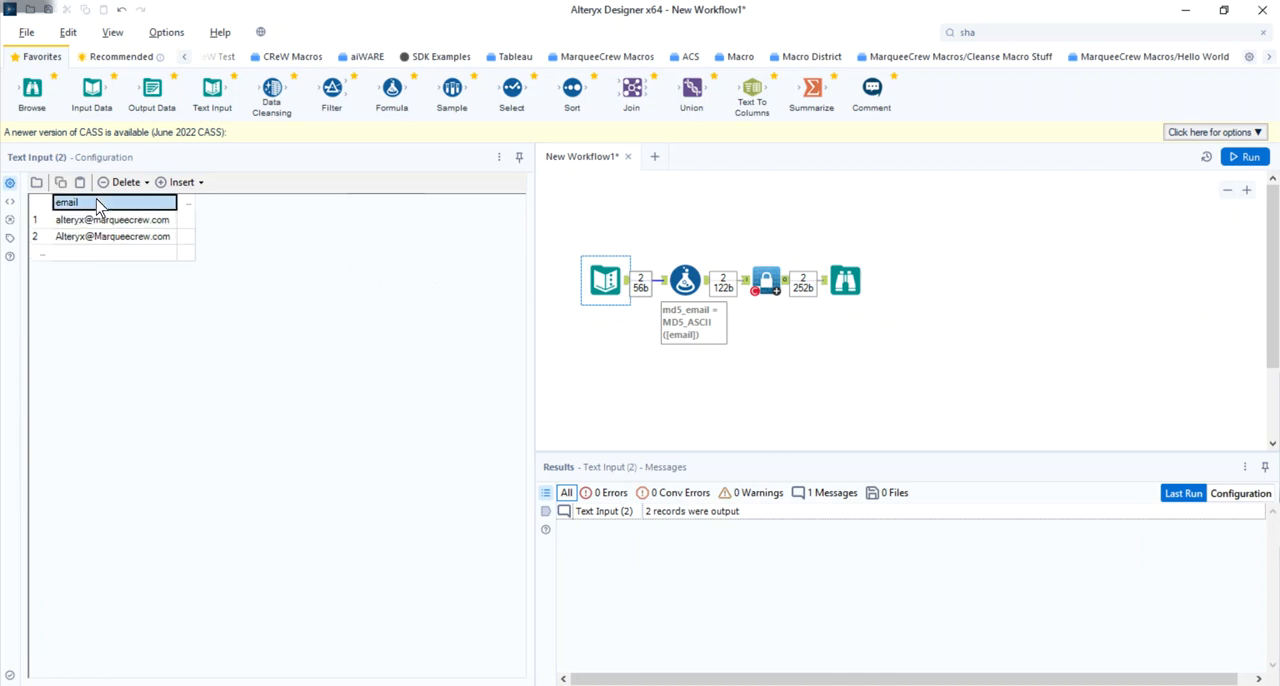
{"action": "left_click", "coordinate": [95, 200]}
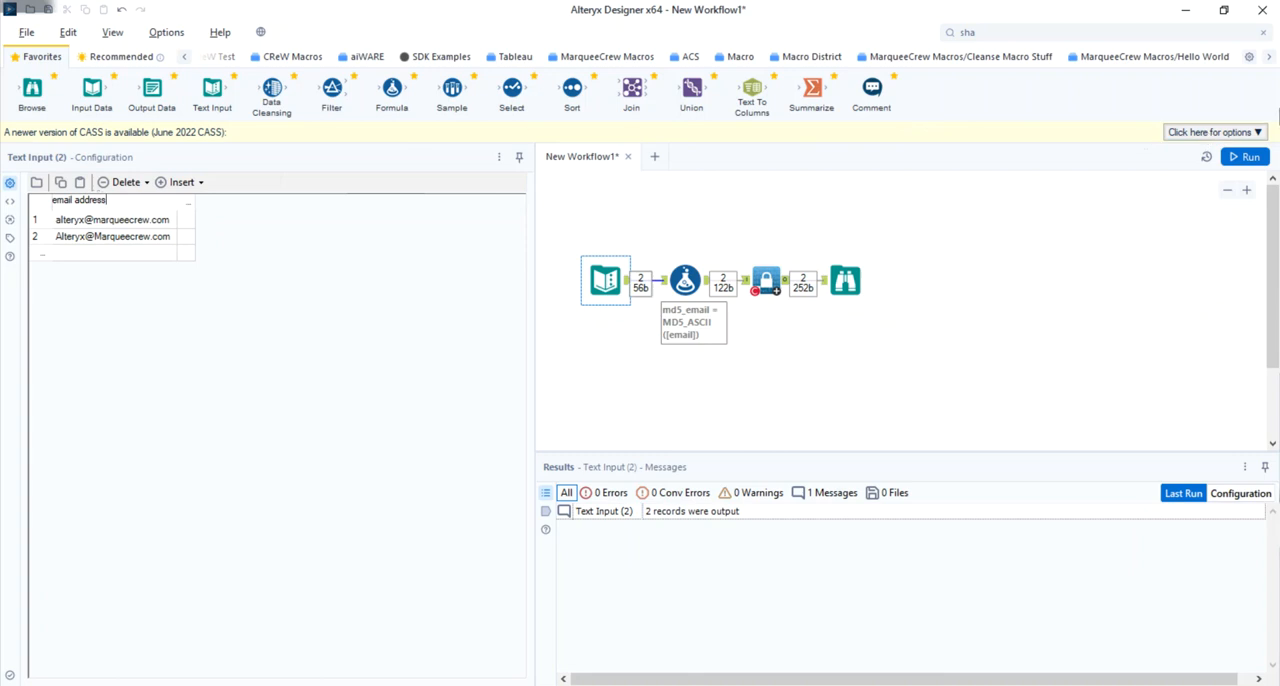
{"action": "left_click", "coordinate": [1250, 158]}
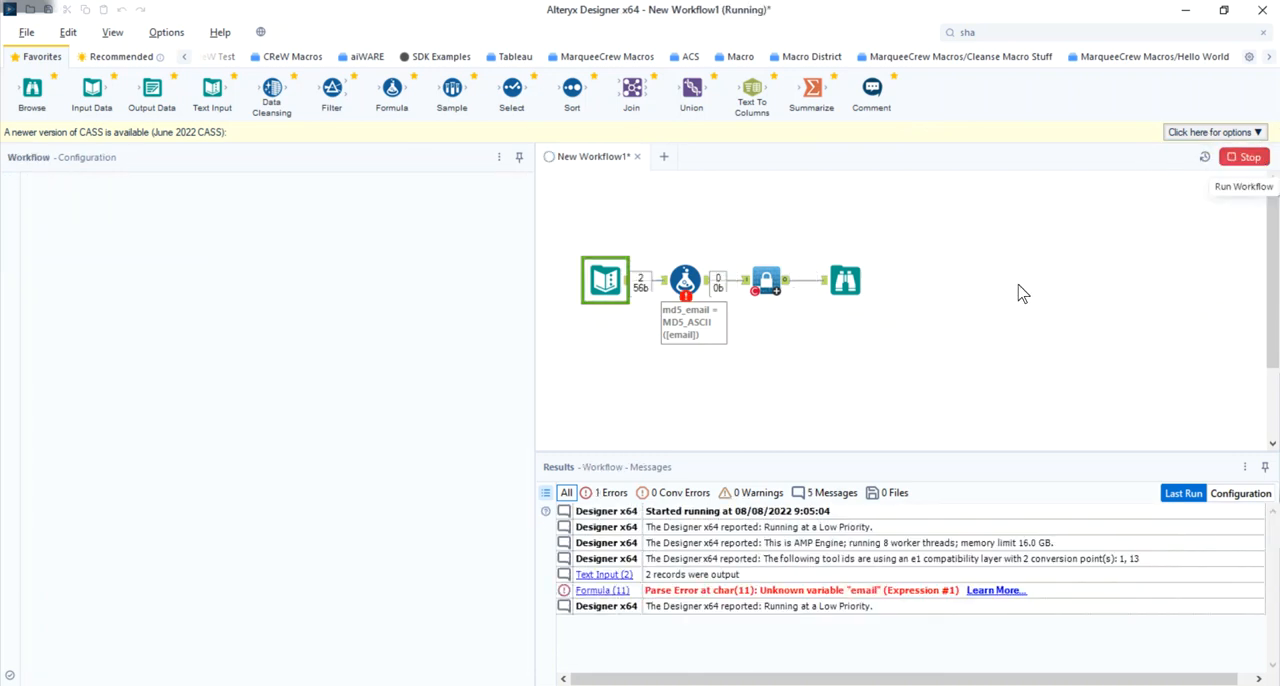
{"action": "mouse_move", "coordinate": [682, 278]}
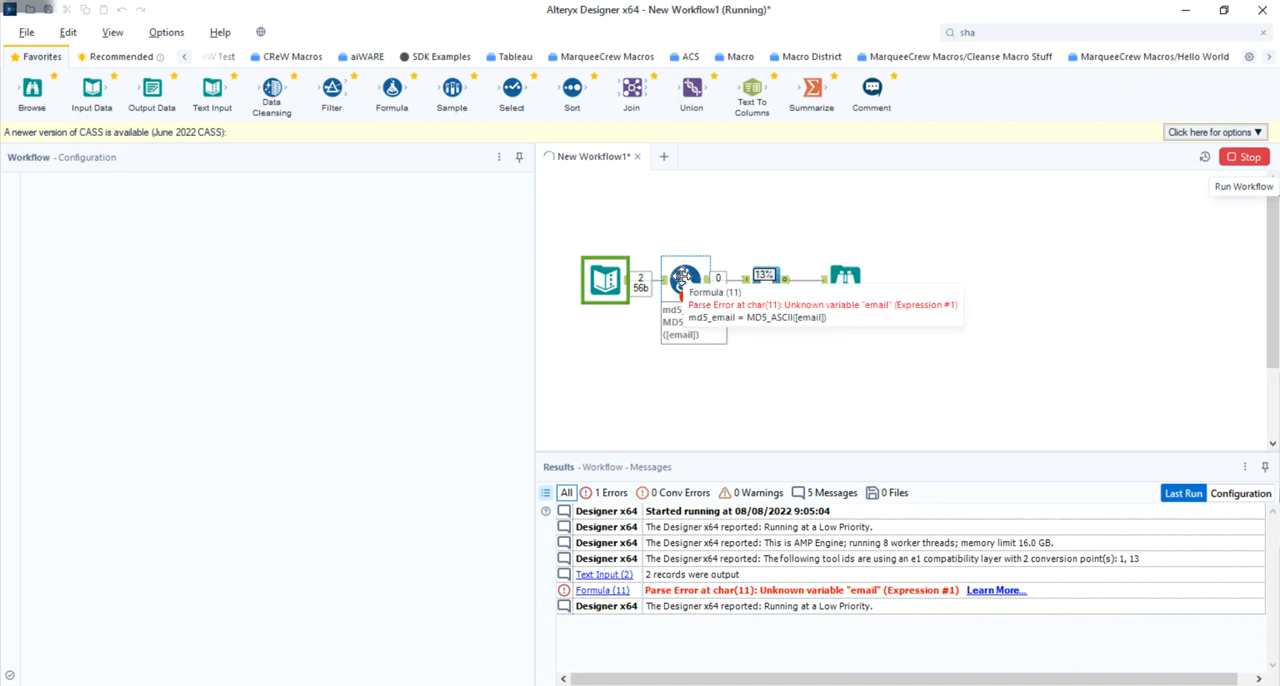
- Replace the field in the Formula tool's MD5_ASCII expression with the existing column [email address]
{"action": "left_click", "coordinate": [682, 276]}
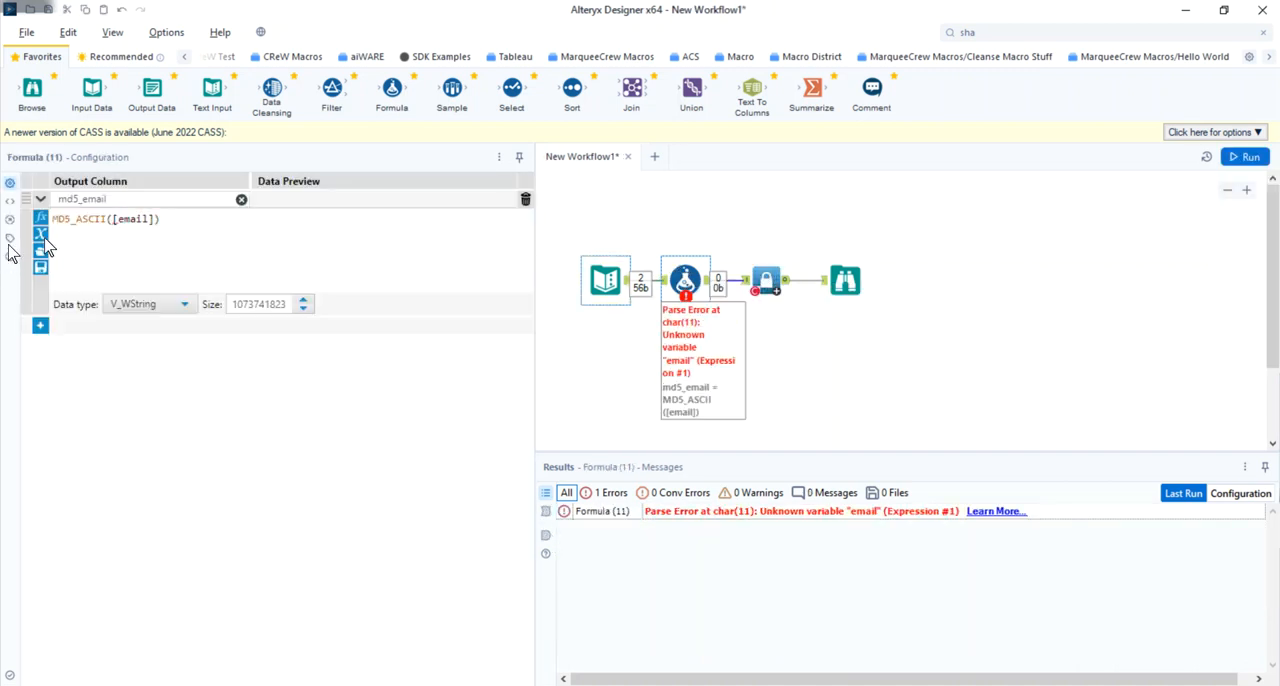
{"action": "double_click", "coordinate": [130, 219]}
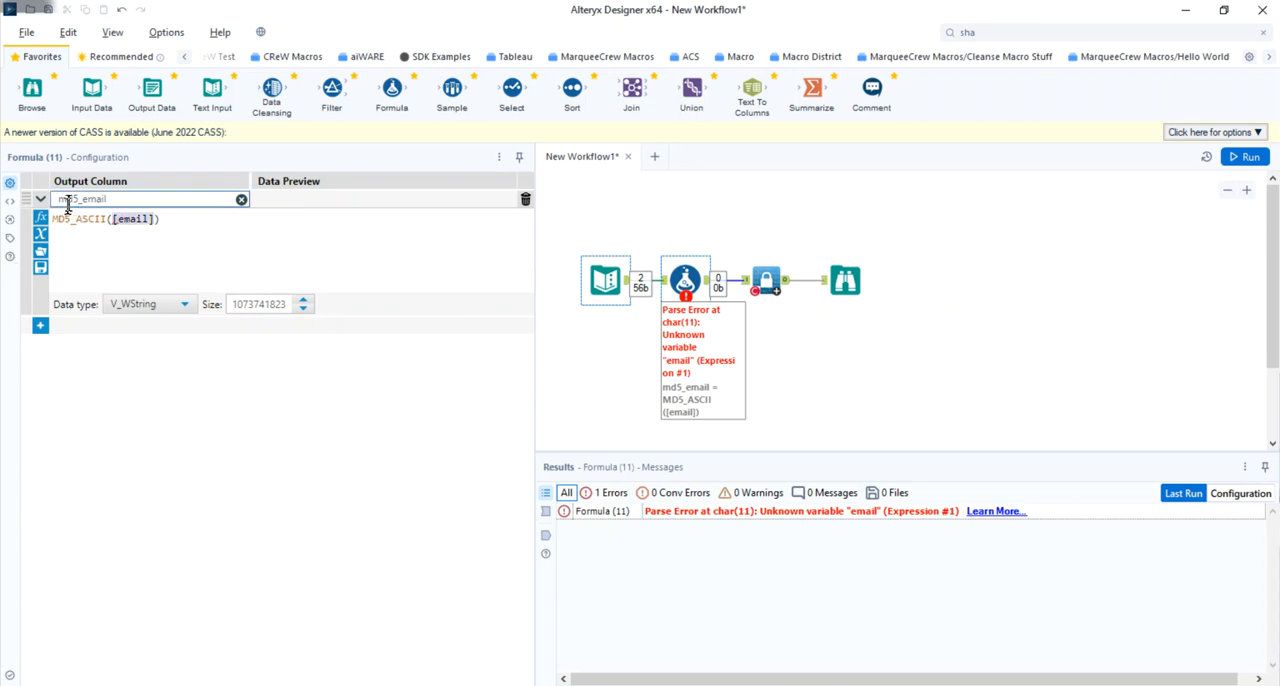
{"action": "left_click", "coordinate": [40, 234]}
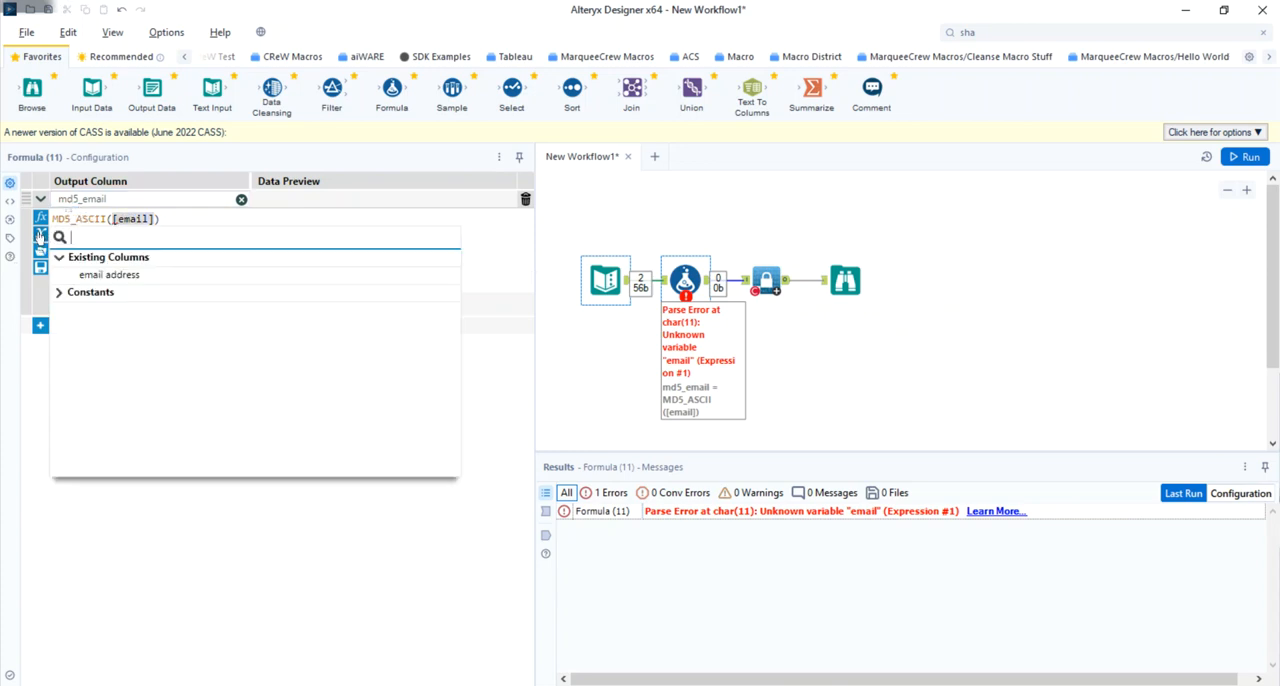
{"action": "left_click", "coordinate": [105, 275]}
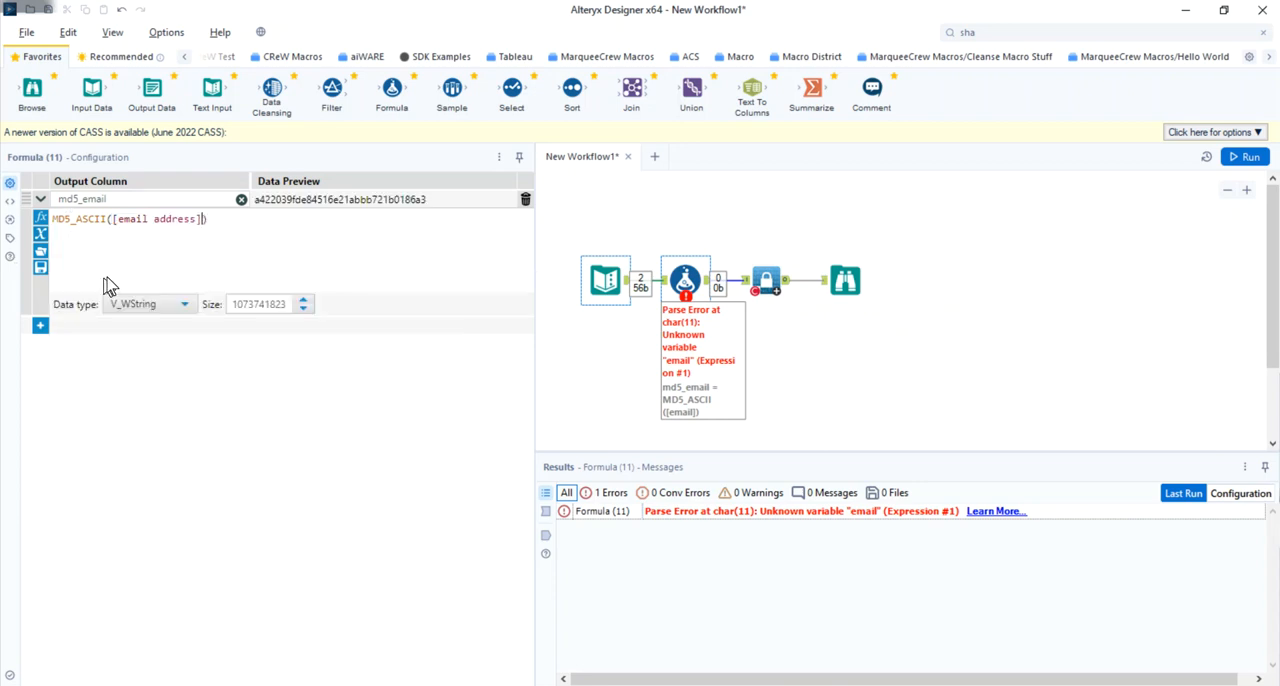
- Check that the CReW SHA256 macro encrypts the email address field, run the workflow and view the Browse output
{"action": "left_click", "coordinate": [766, 271]}
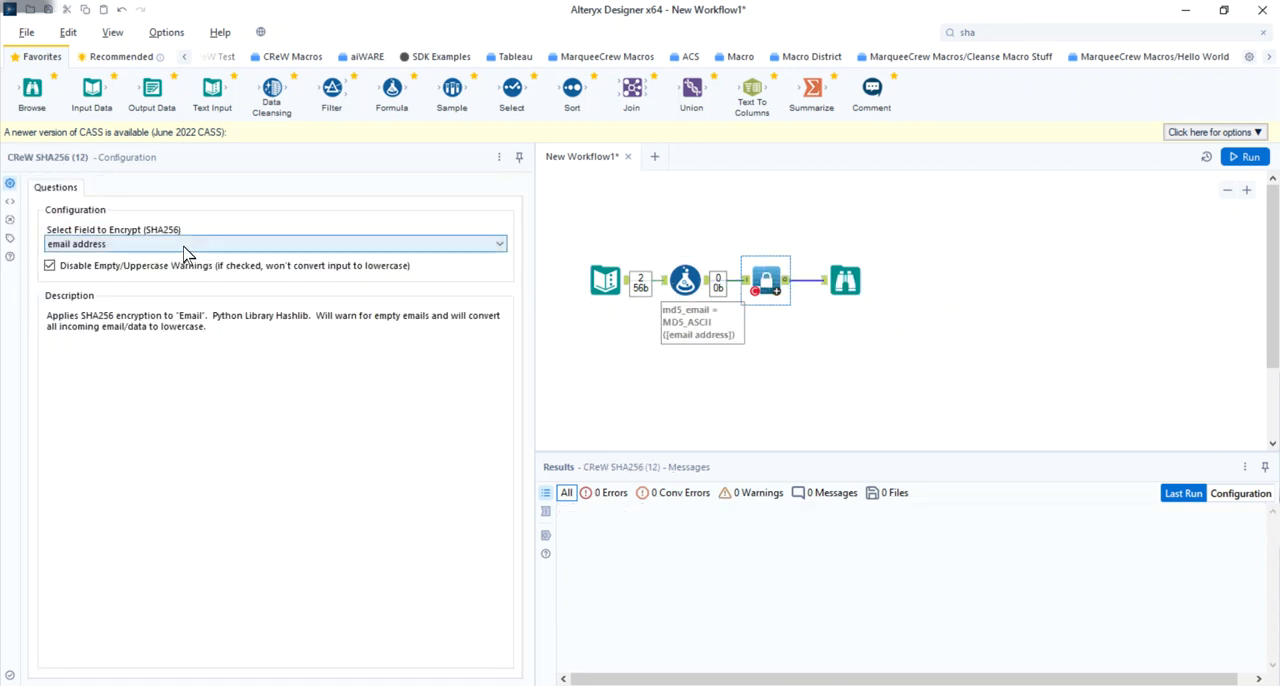
{"action": "left_click", "coordinate": [50, 265]}
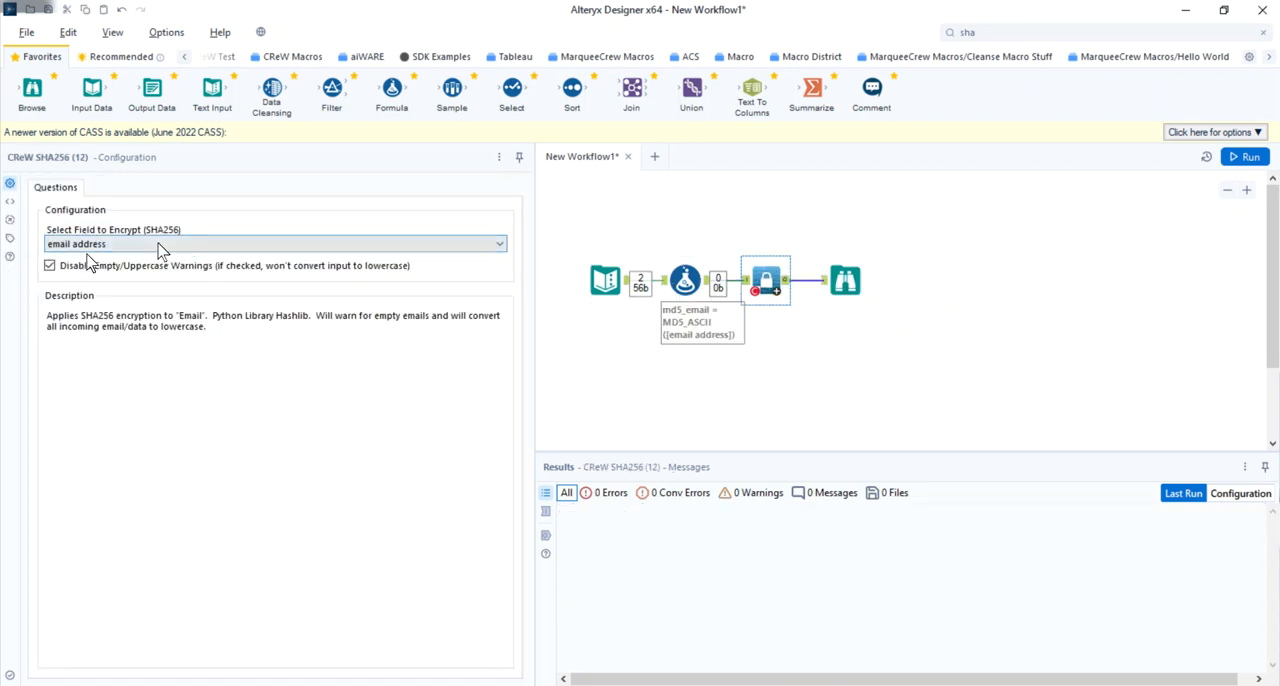
{"action": "left_click", "coordinate": [1240, 157]}
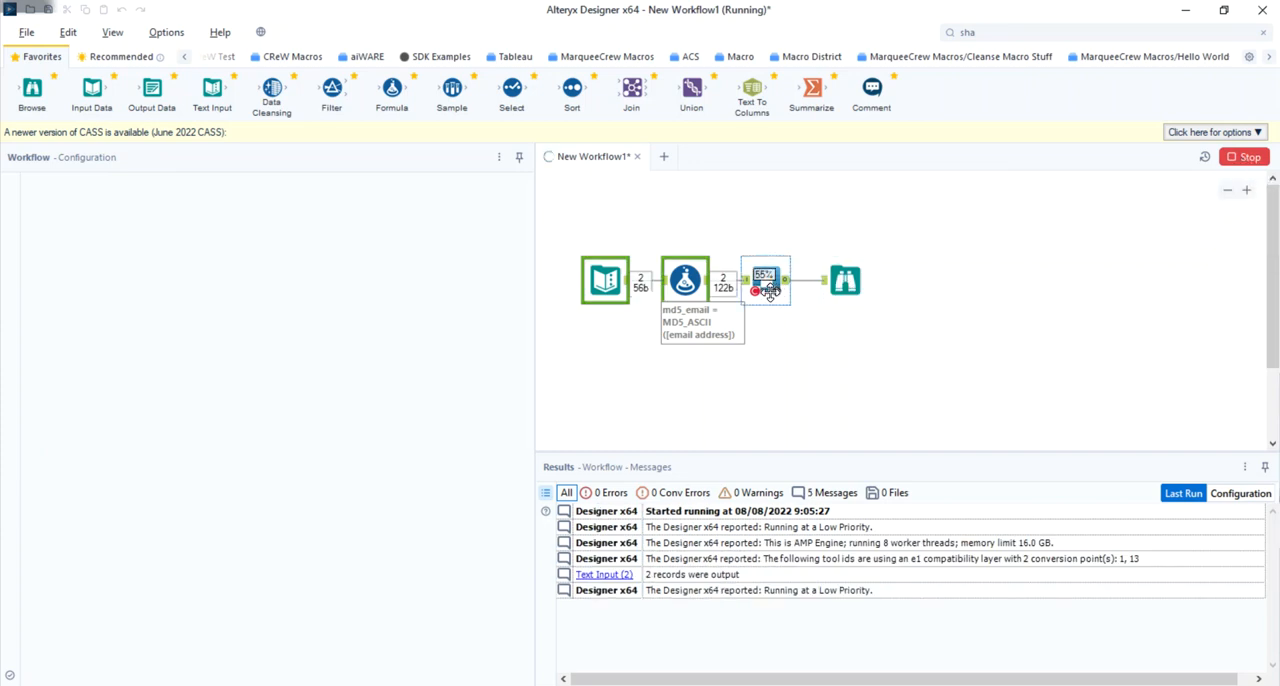
{"action": "left_click", "coordinate": [845, 281]}
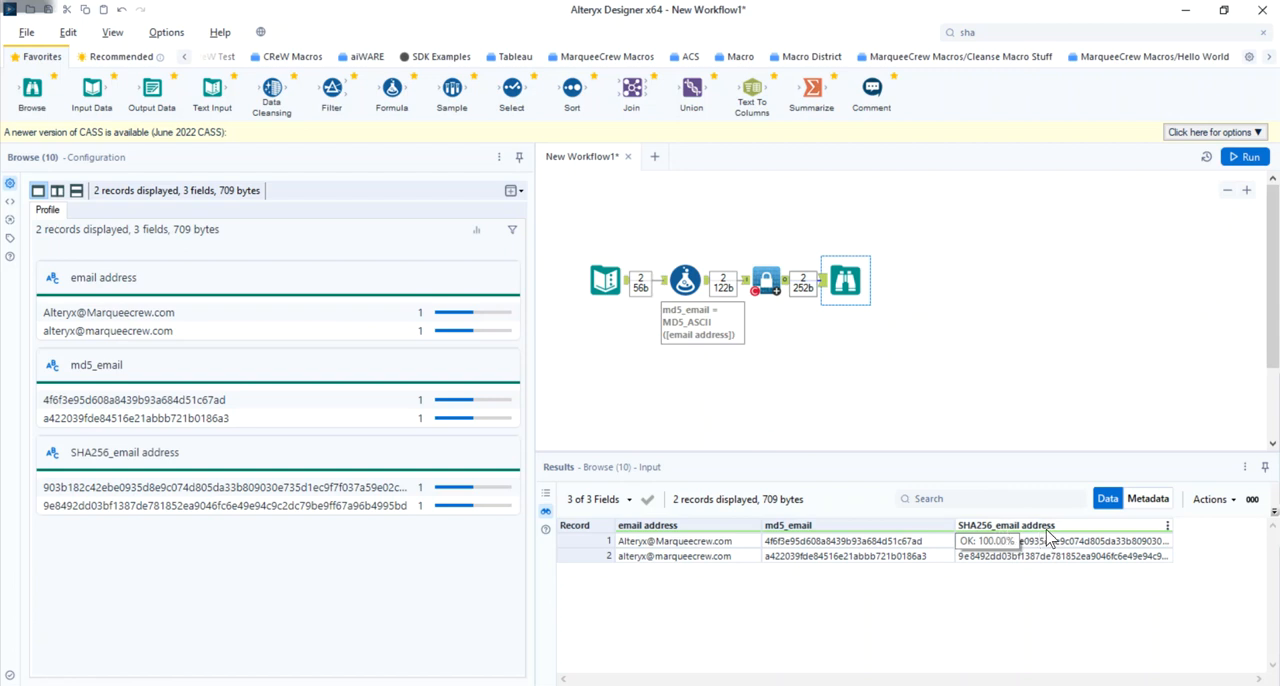
- Open the CReW_Sha256.yxmc macro behind the SHA256 tool and enlarge its canvas area to survey the macro's layout
{"action": "left_click", "coordinate": [763, 276]}
{"action": "right_click", "coordinate": [763, 276]}
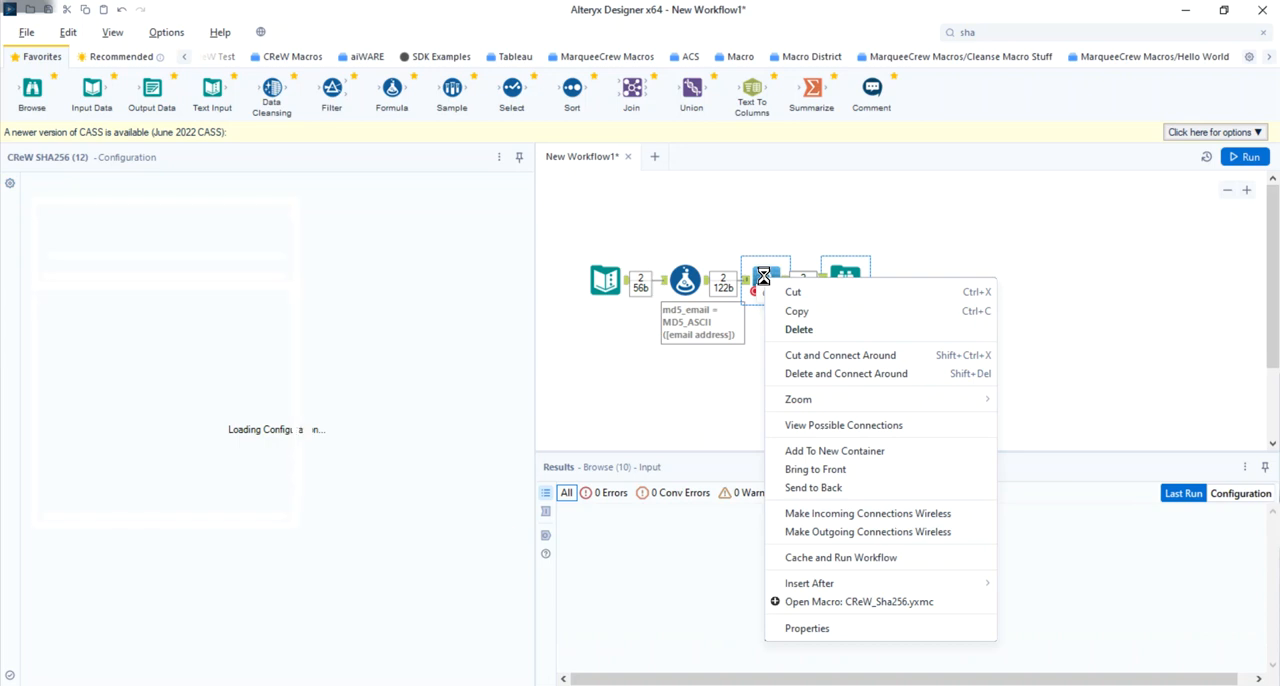
{"action": "left_click", "coordinate": [841, 605]}
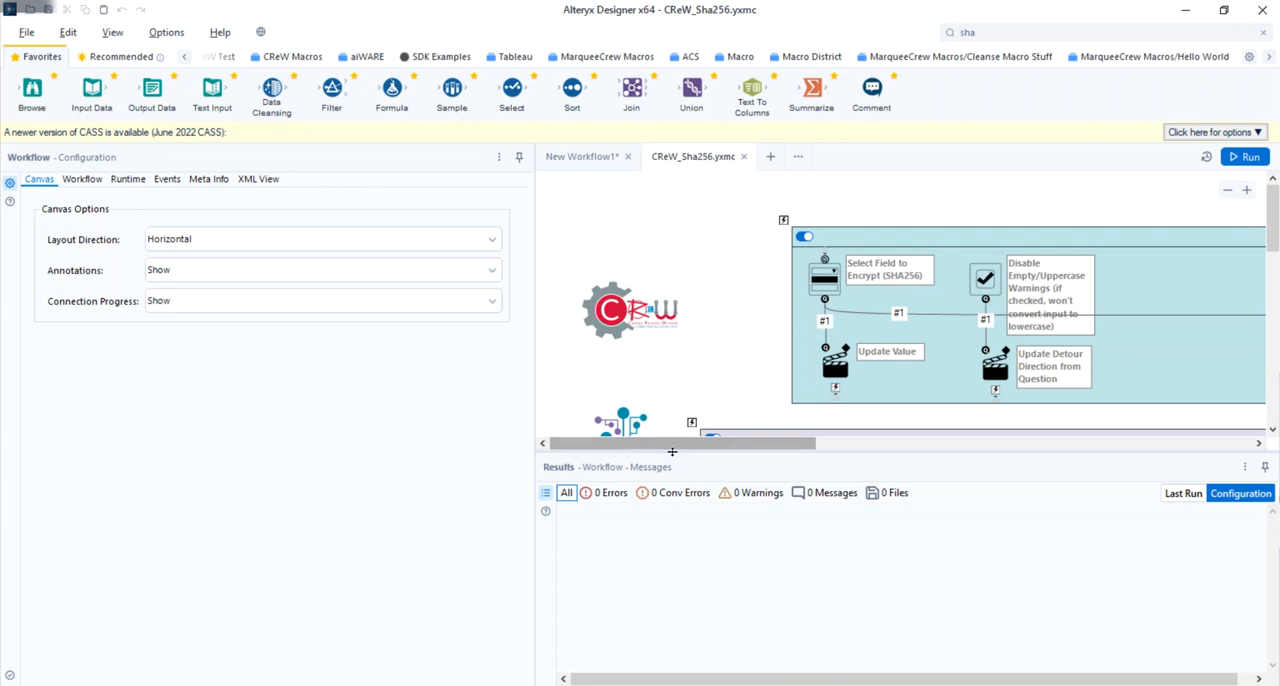
{"action": "left_click_drag", "start_coordinate": [675, 456], "coordinate": [662, 612]}
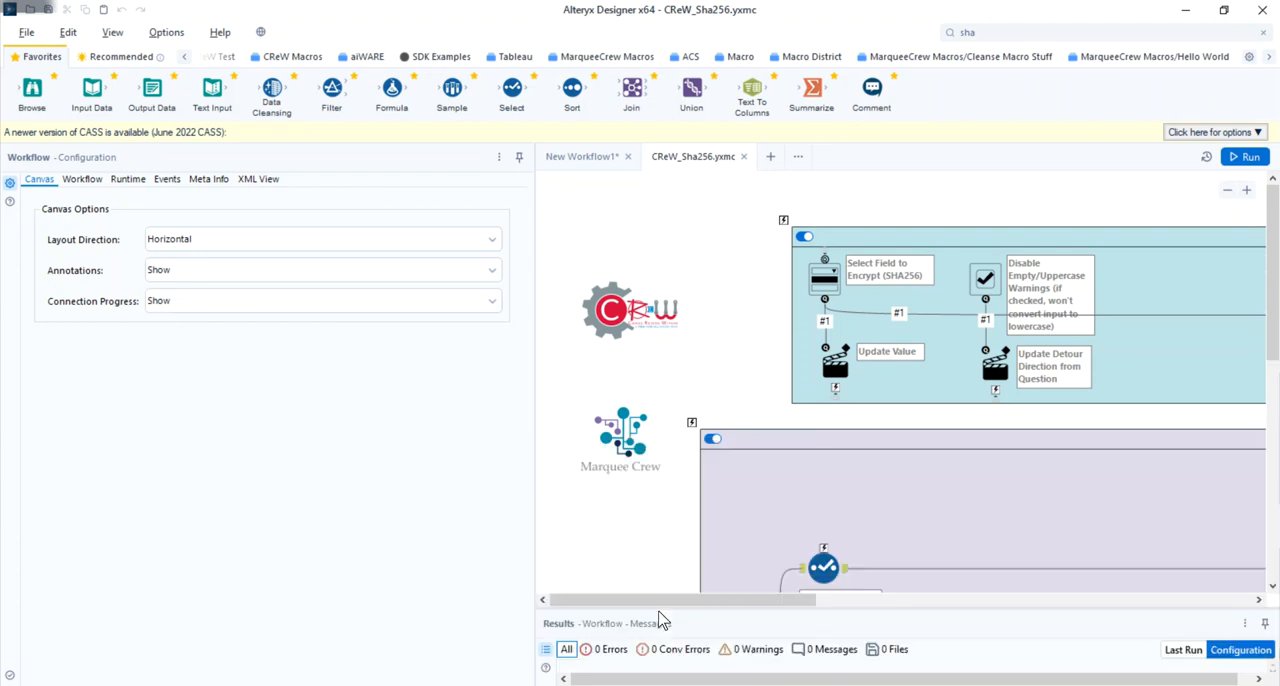
{"action": "scroll", "coordinate": [748, 372], "scroll_direction": "down", "scroll_amount": 3}
{"action": "scroll", "coordinate": [748, 372], "scroll_direction": "down", "scroll_amount": 1}
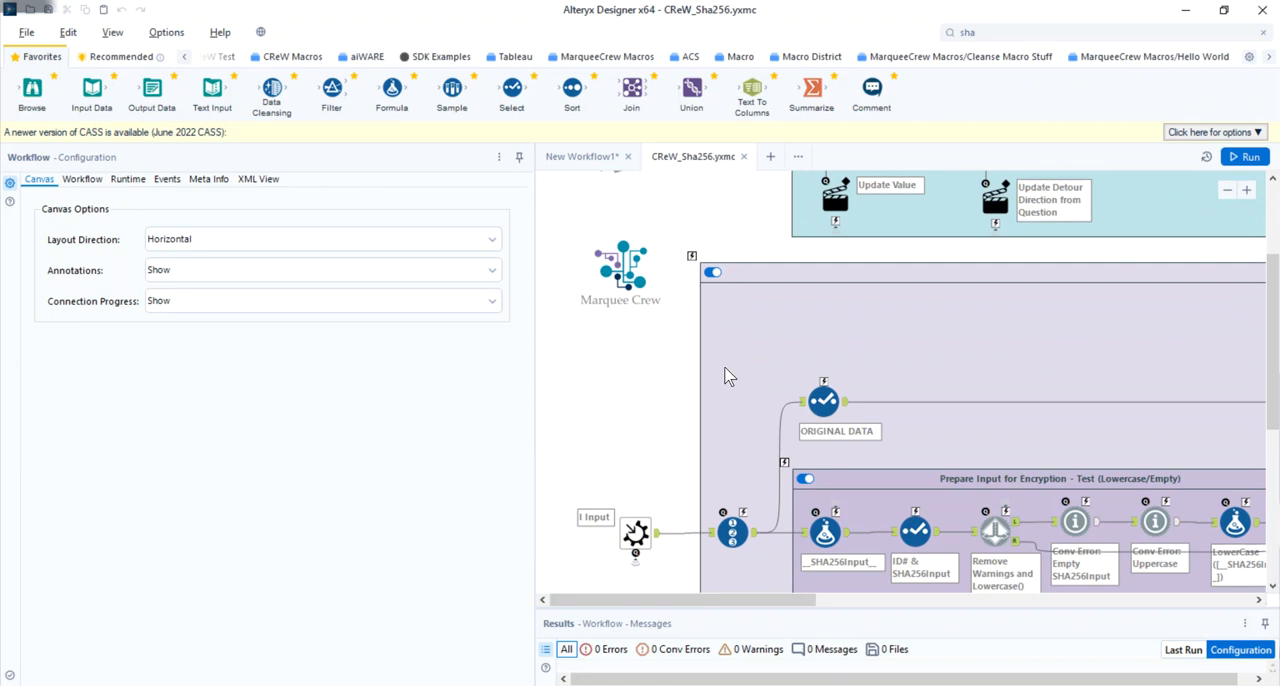
{"action": "scroll", "coordinate": [727, 375], "scroll_direction": "up", "scroll_amount": 2}
{"action": "scroll", "coordinate": [722, 369], "scroll_direction": "down", "scroll_amount": 3}
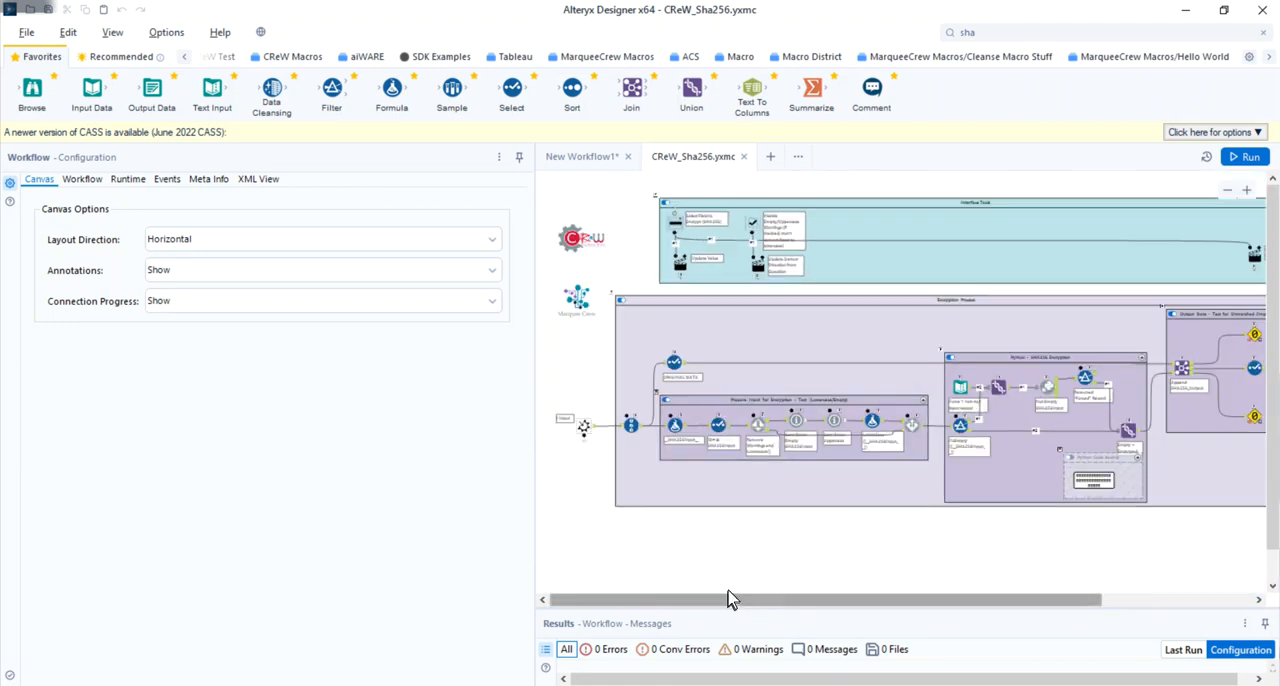
{"action": "left_click_drag", "start_coordinate": [770, 607], "coordinate": [708, 611]}
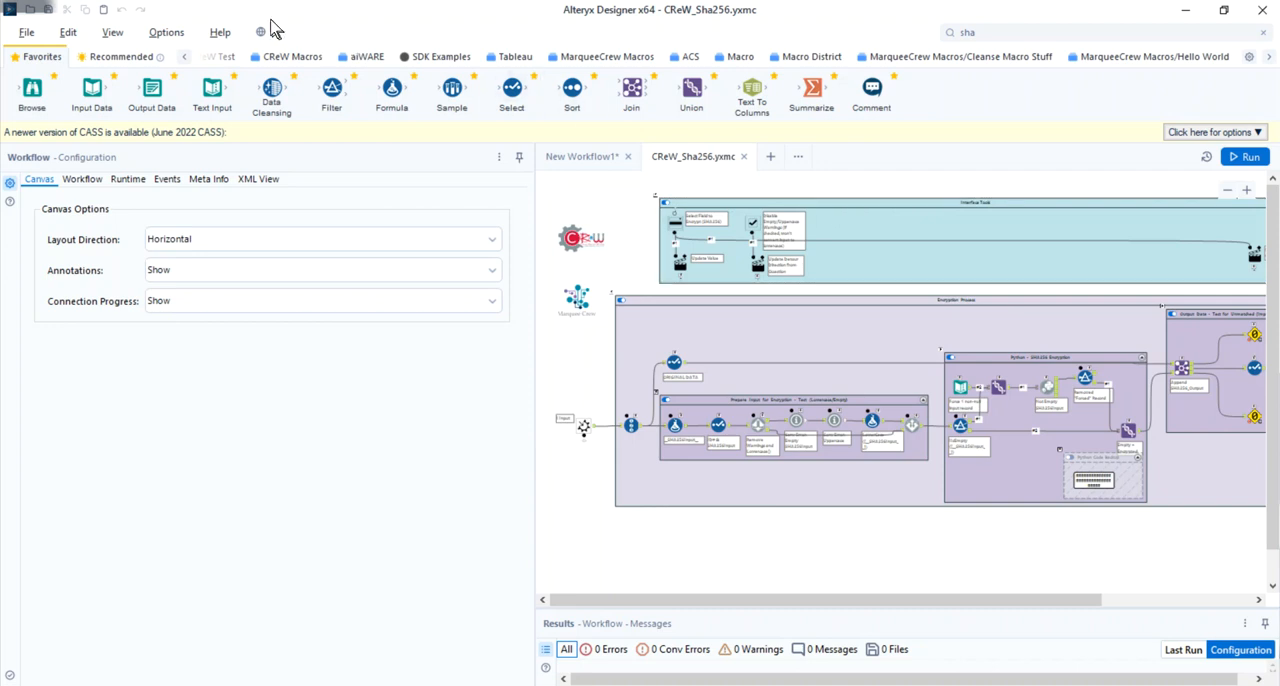
- Open the Interface Designer and try the macro's field selector and warnings check box in Test View, returning to Layout View
{"action": "left_click", "coordinate": [113, 35]}
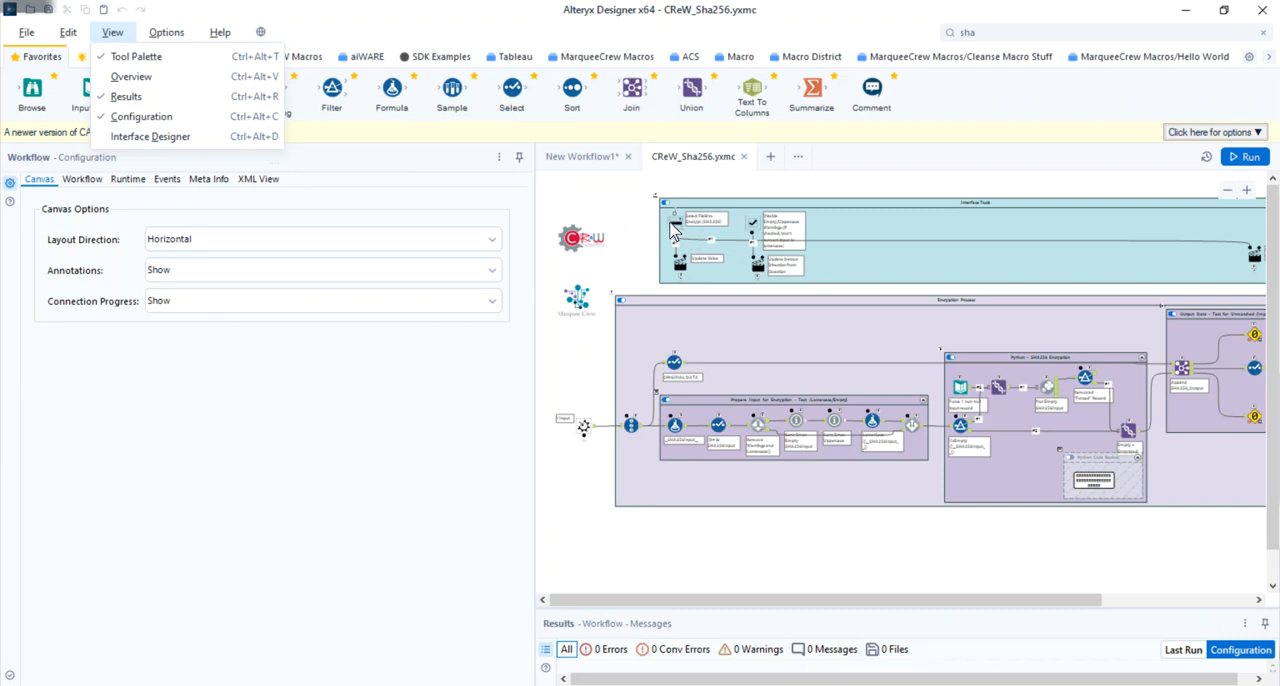
{"action": "left_click", "coordinate": [158, 138]}
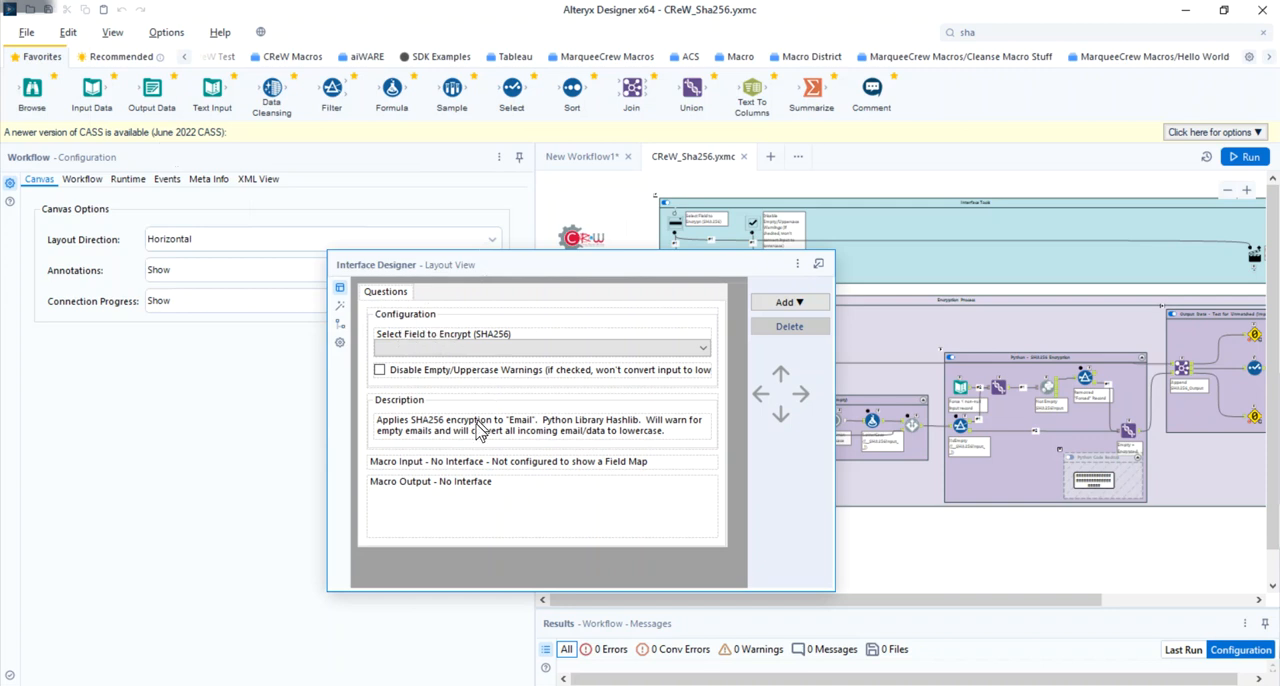
{"action": "left_click", "coordinate": [342, 309]}
{"action": "left_click", "coordinate": [690, 345]}
{"action": "left_click", "coordinate": [690, 348]}
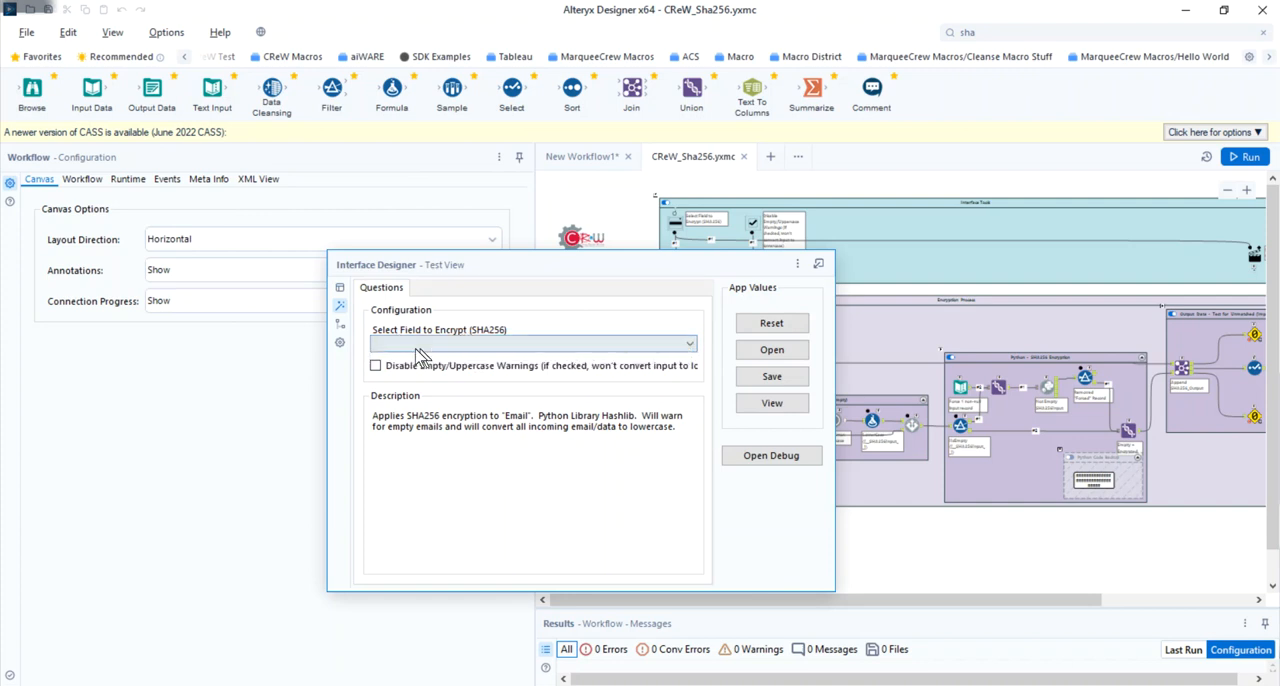
{"action": "left_click", "coordinate": [375, 366]}
{"action": "left_click", "coordinate": [375, 366]}
{"action": "left_click", "coordinate": [340, 290]}
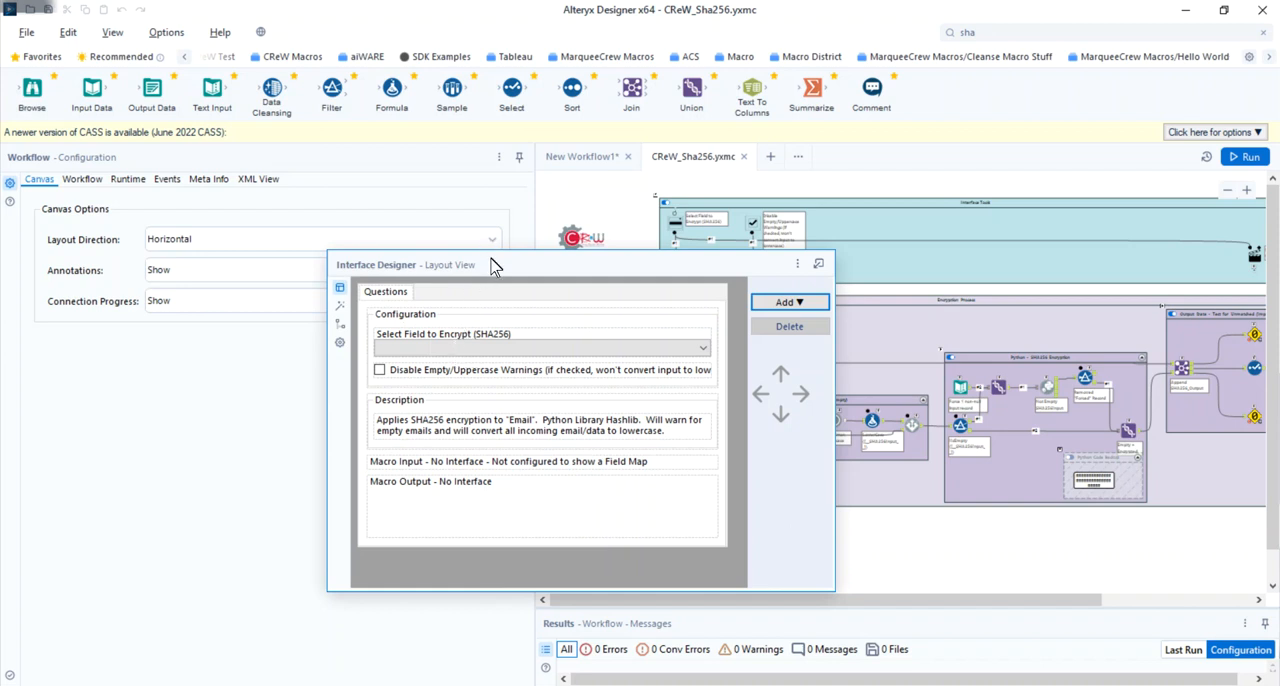
- Inspect the settings of the macro's Drop Down, Check Box and description Label, and close the Interface Designer
{"action": "left_click_drag", "start_coordinate": [489, 265], "coordinate": [228, 142]}
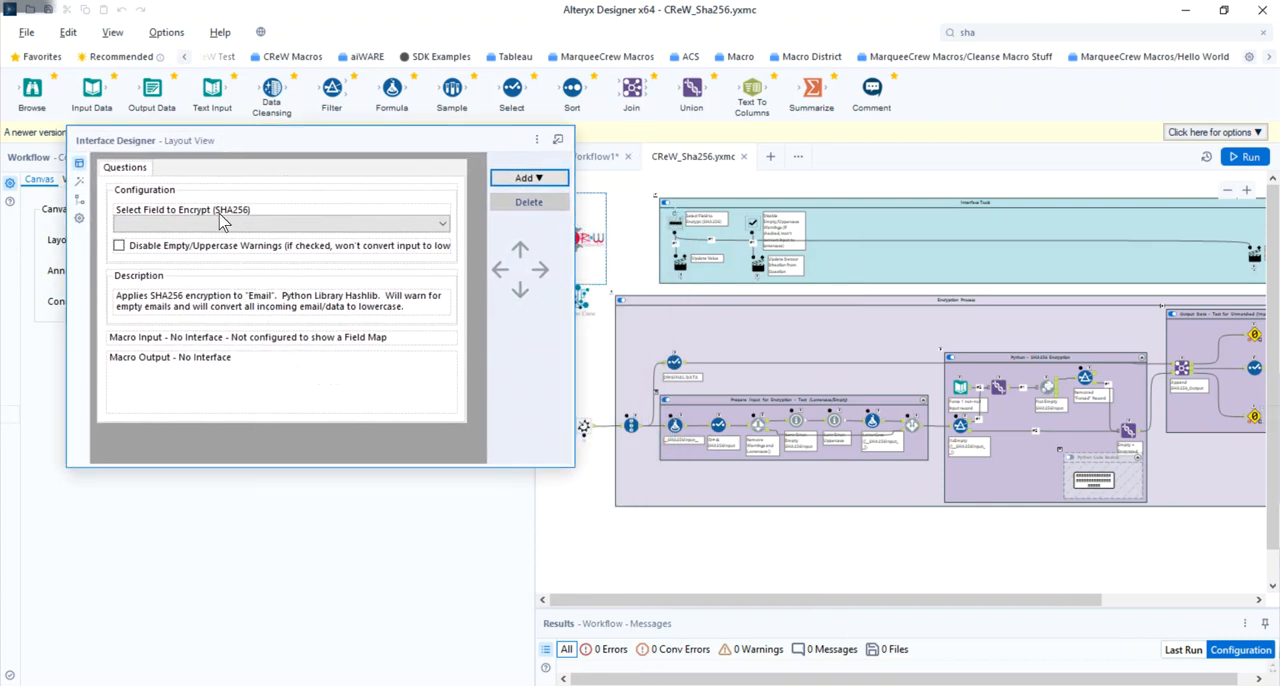
{"action": "left_click", "coordinate": [680, 222]}
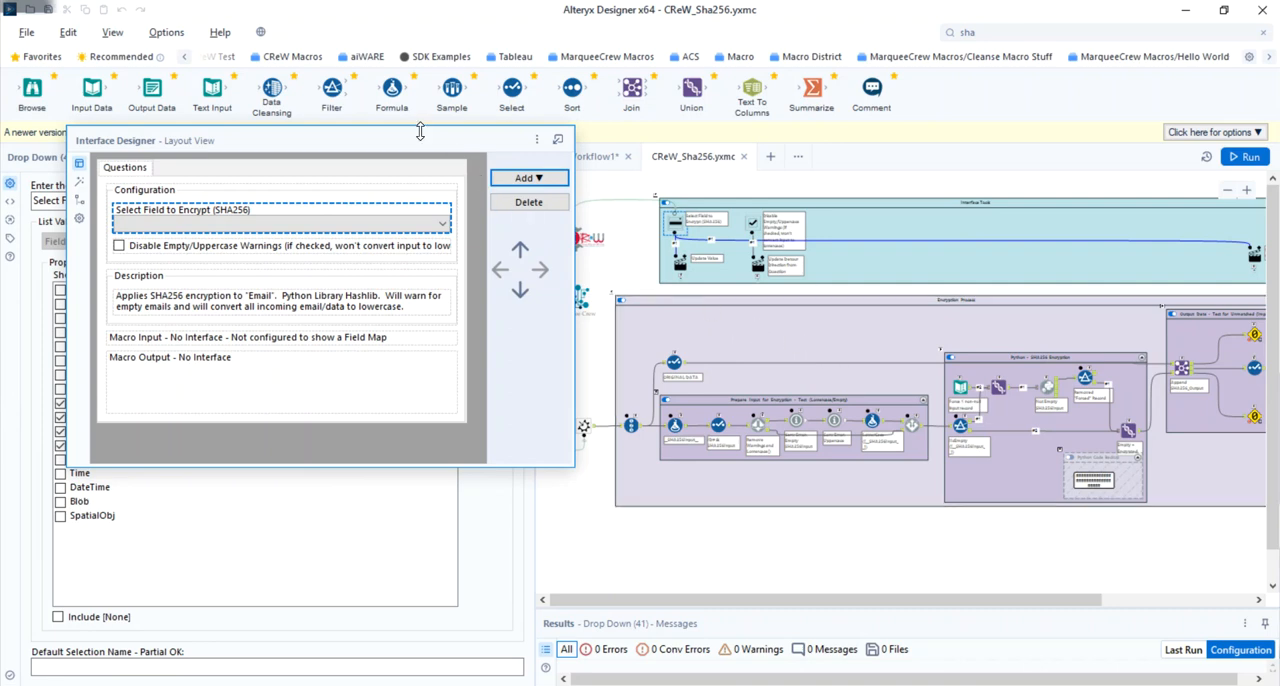
{"action": "left_click_drag", "start_coordinate": [418, 145], "coordinate": [720, 297]}
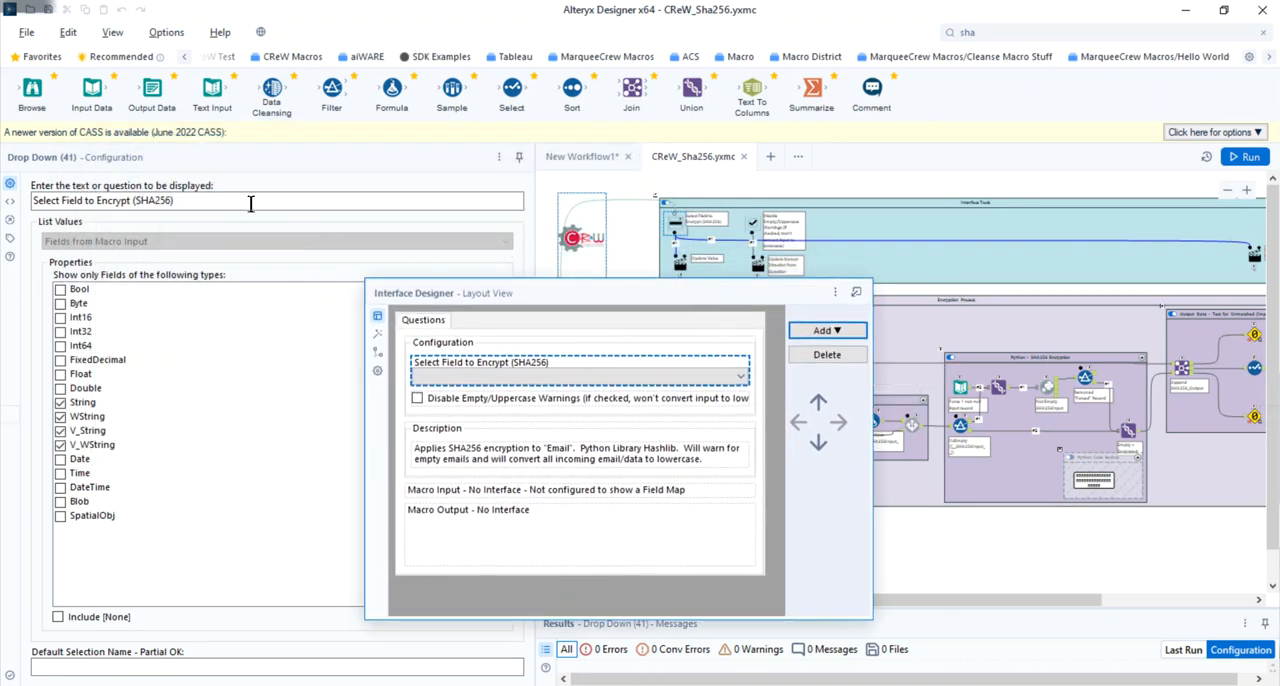
{"action": "left_click", "coordinate": [43, 200]}
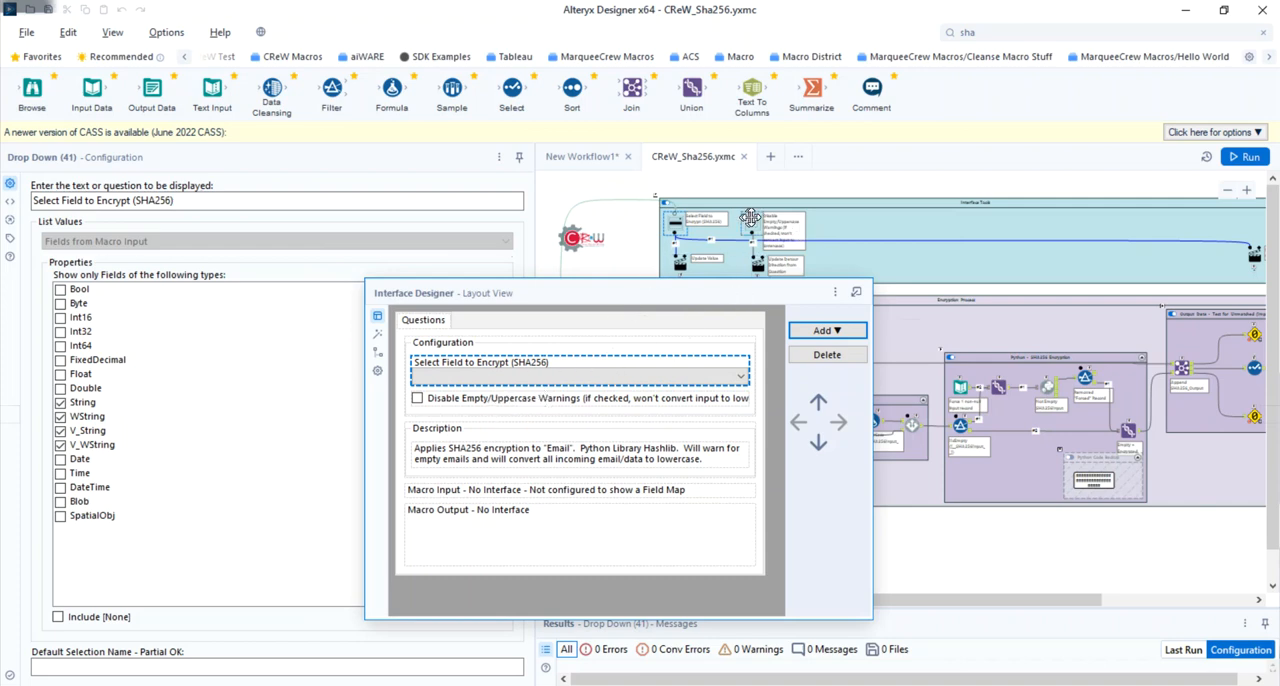
{"action": "left_click", "coordinate": [748, 223]}
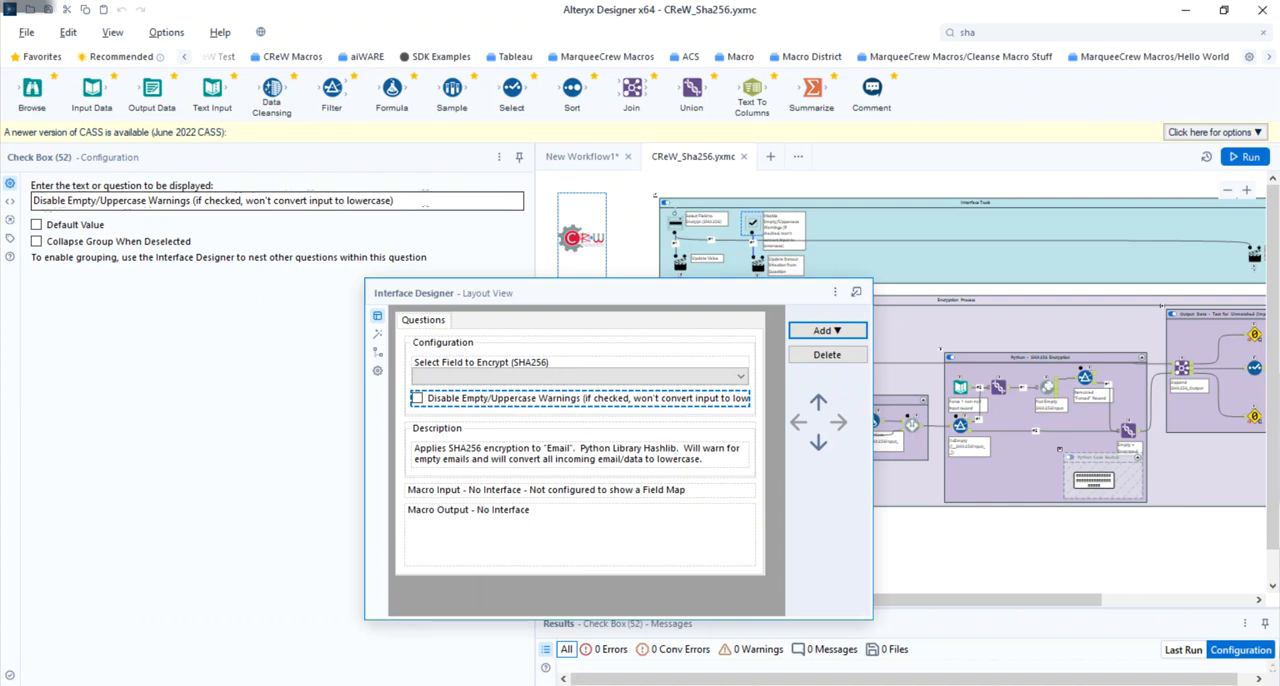
{"action": "left_click", "coordinate": [473, 466]}
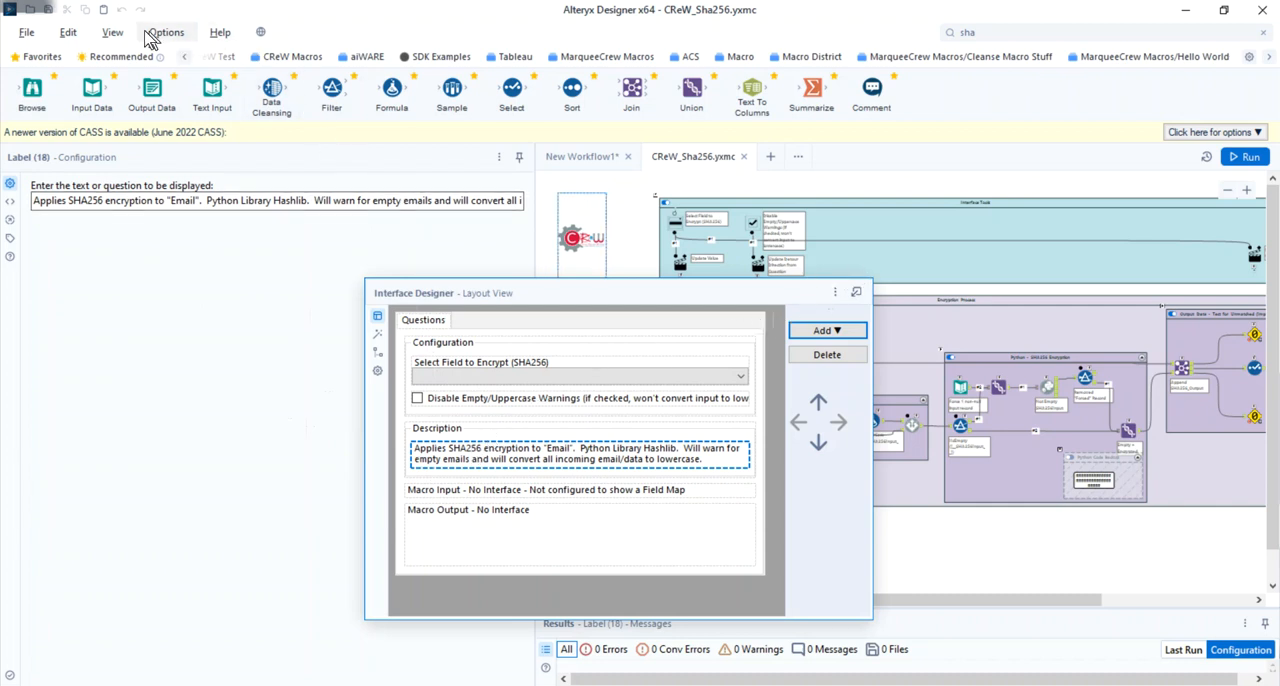
{"action": "left_click", "coordinate": [110, 33]}
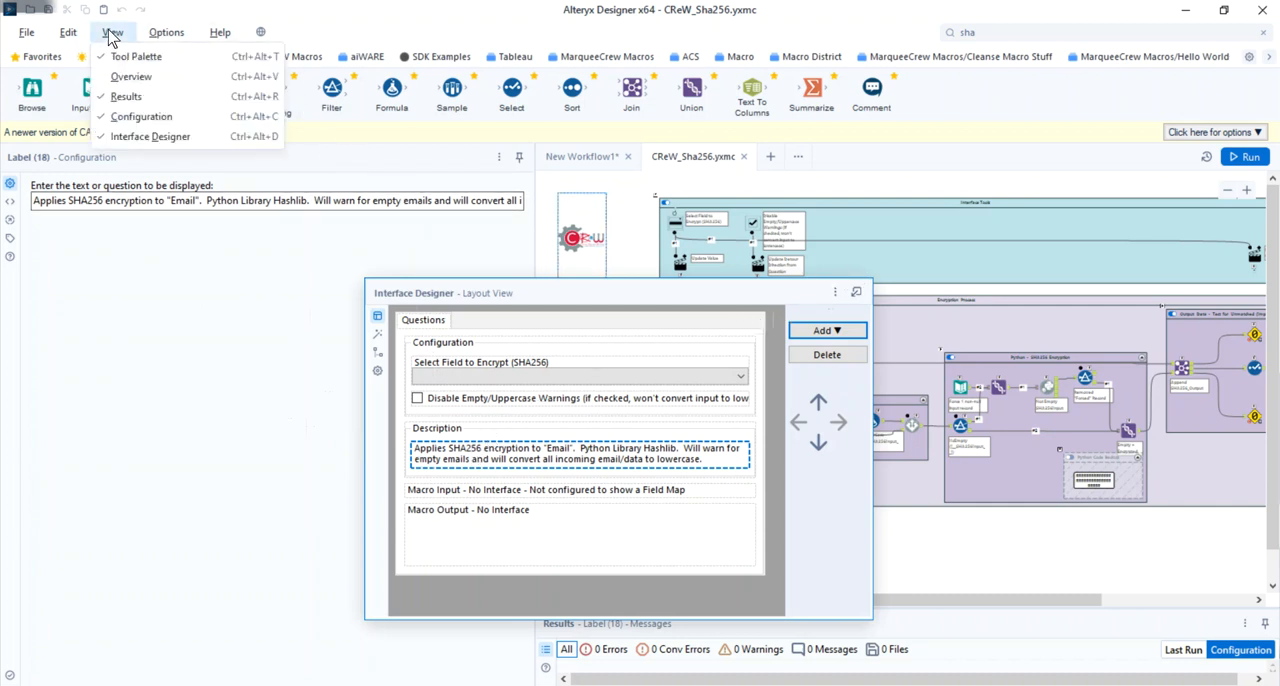
{"action": "left_click", "coordinate": [137, 140]}
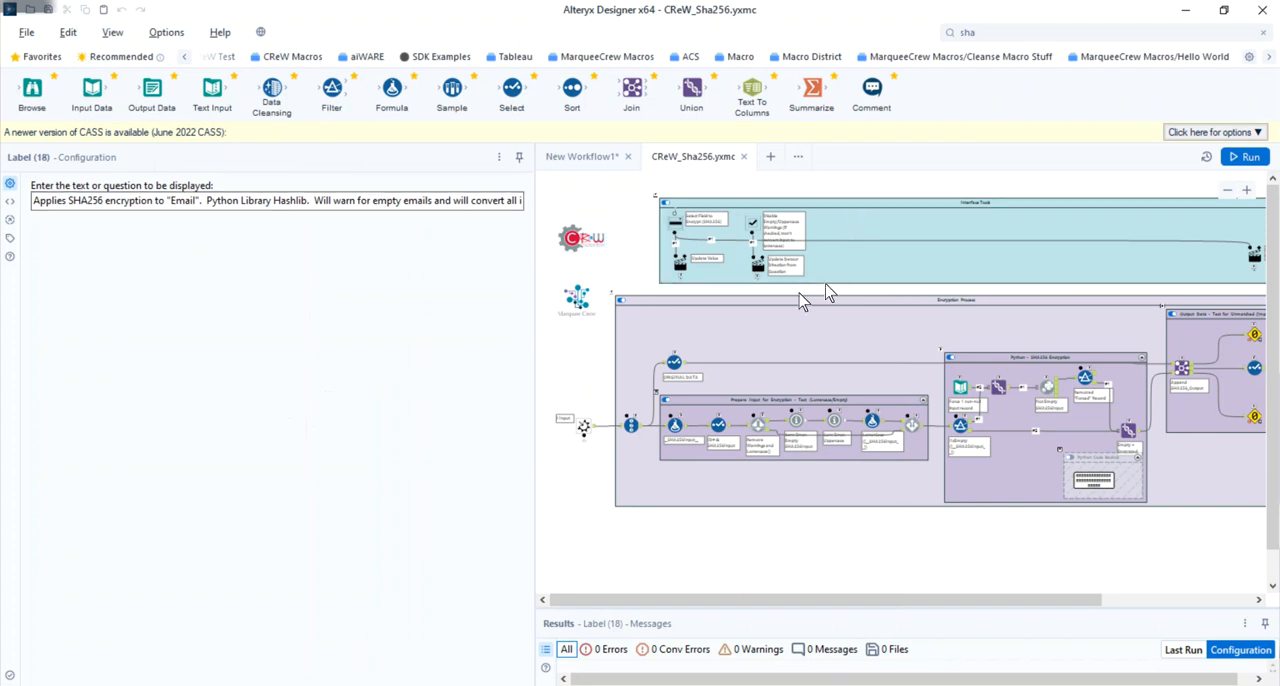
- Examine the Encryption Process container and the template text data of the Macro Input tool
{"action": "left_click", "coordinate": [708, 302]}
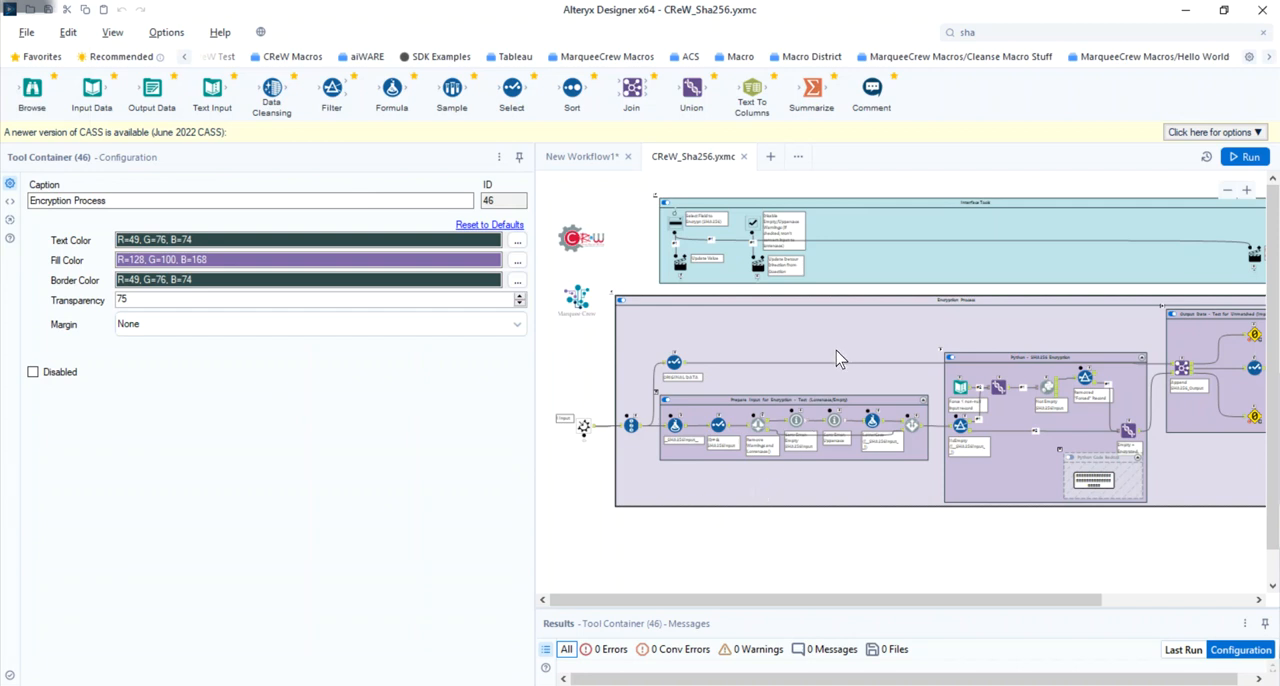
{"action": "scroll", "coordinate": [838, 360], "scroll_direction": "up", "scroll_amount": 3}
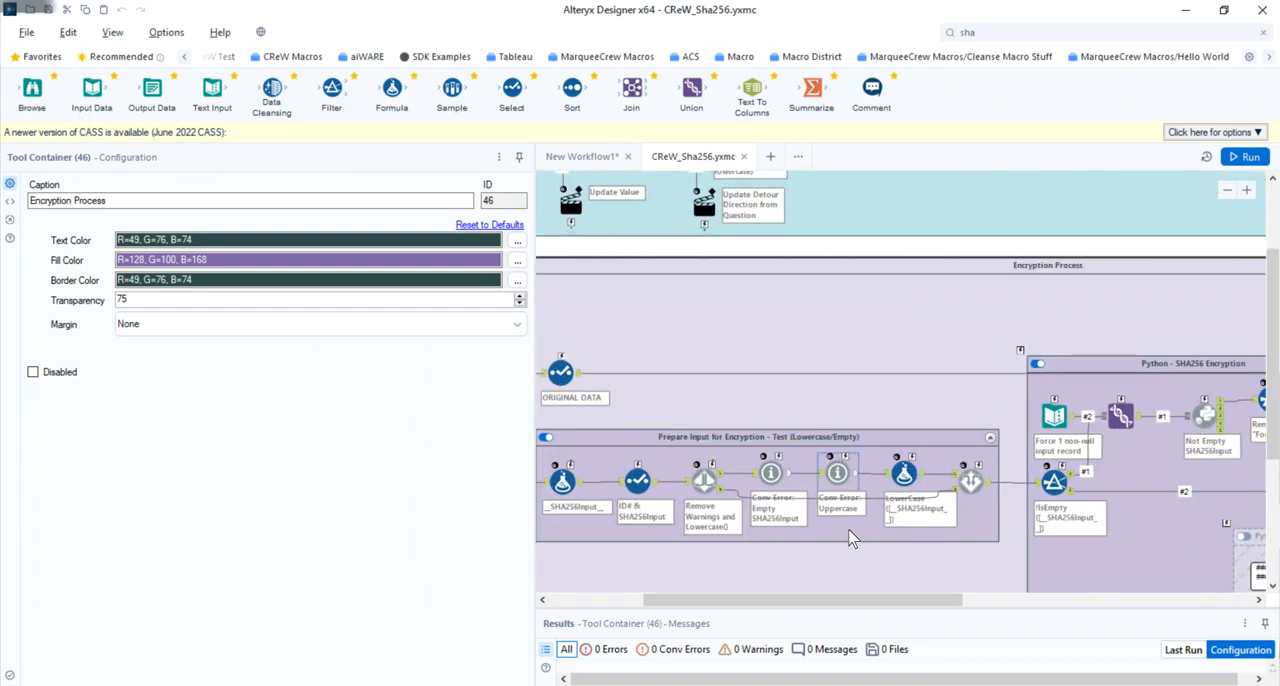
{"action": "scroll", "coordinate": [849, 538], "scroll_direction": "up", "scroll_amount": 1}
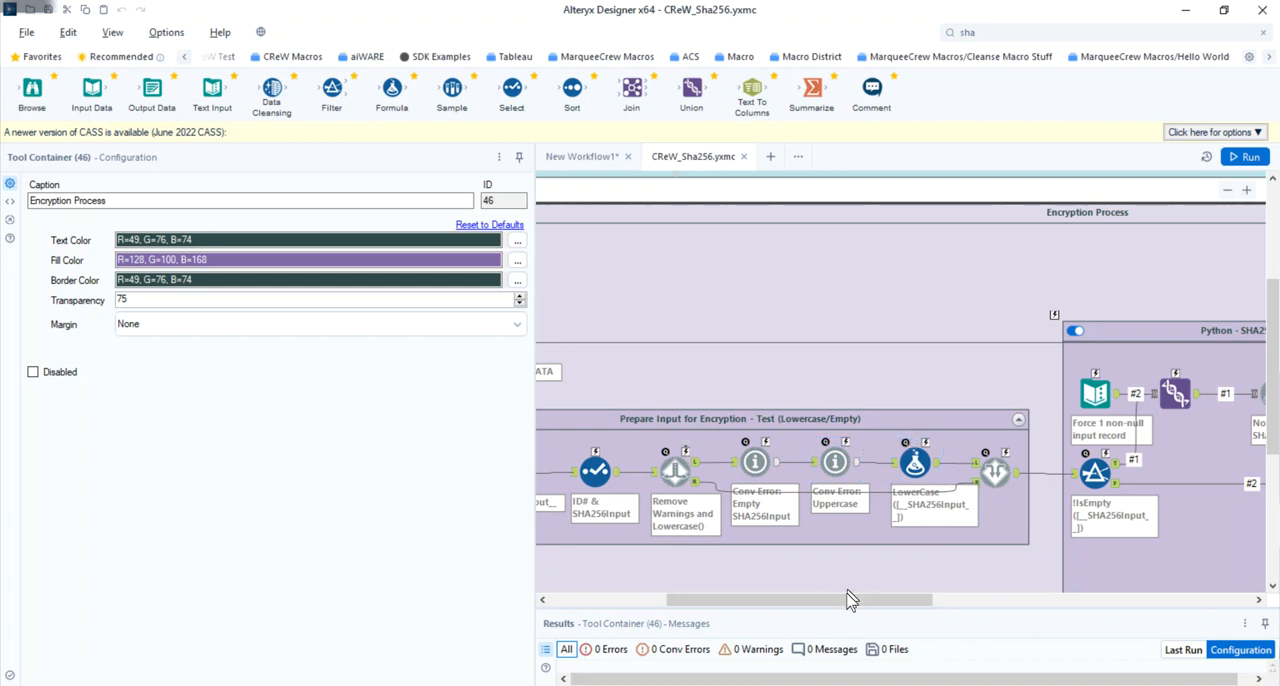
{"action": "left_click_drag", "start_coordinate": [846, 600], "coordinate": [694, 620]}
{"action": "left_click", "coordinate": [635, 470]}
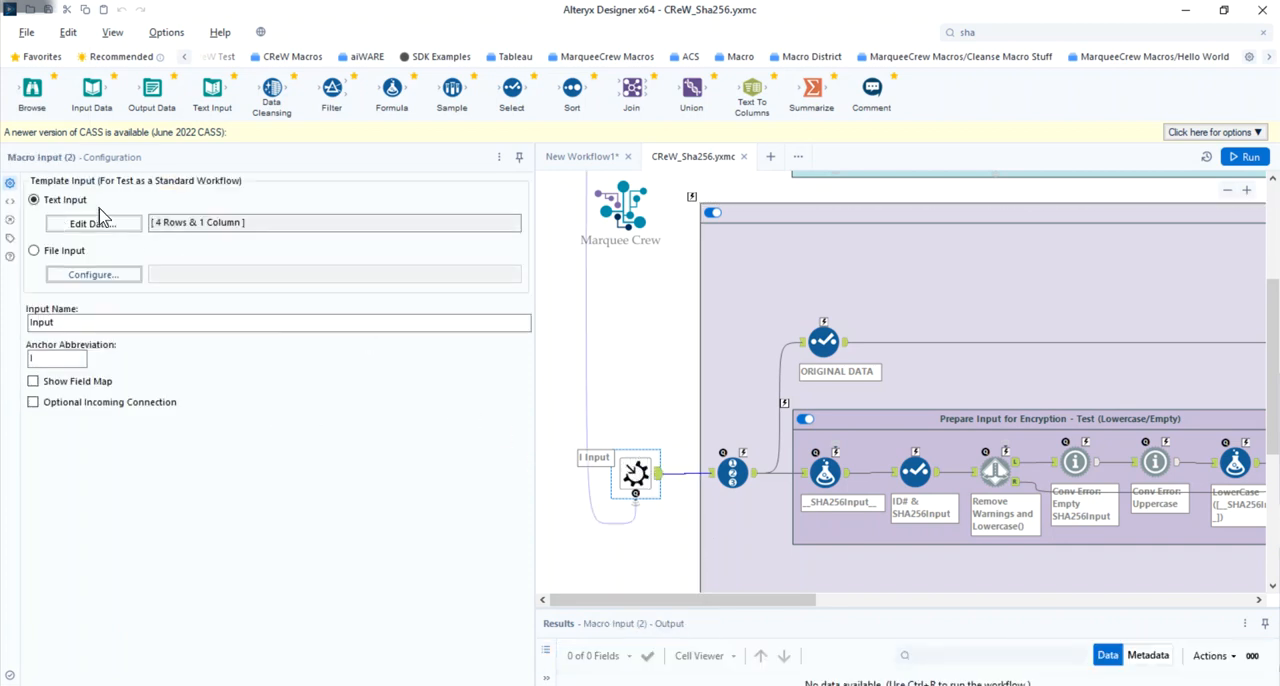
{"action": "left_click", "coordinate": [100, 226]}
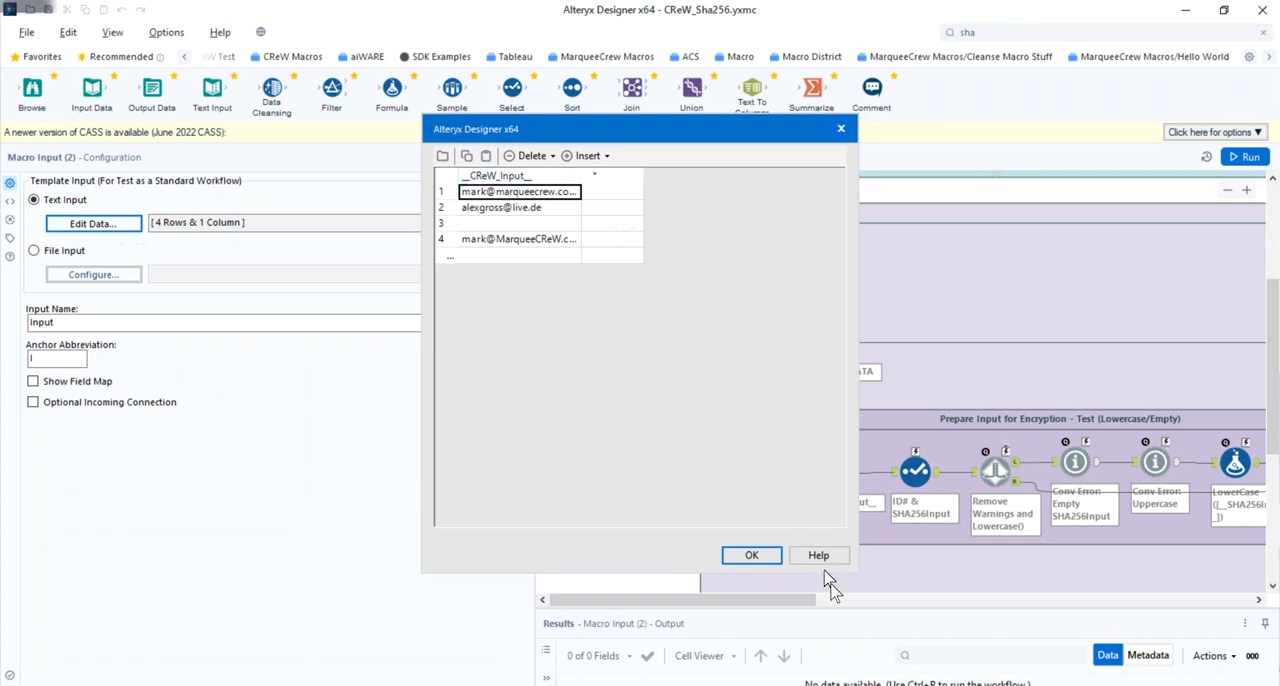
{"action": "left_click", "coordinate": [766, 557]}
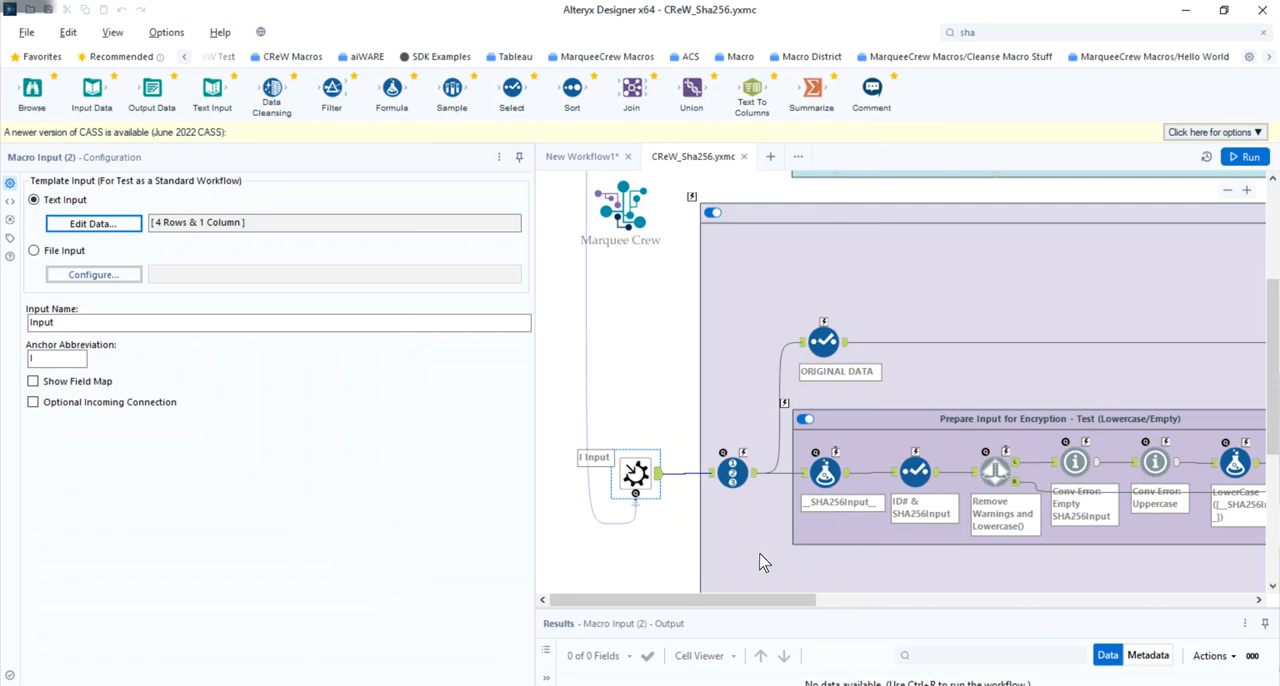
- Examine the Record ID tool's settings and the ORIGINAL DATA Select tool's field list and annotation
{"action": "left_click", "coordinate": [746, 477]}
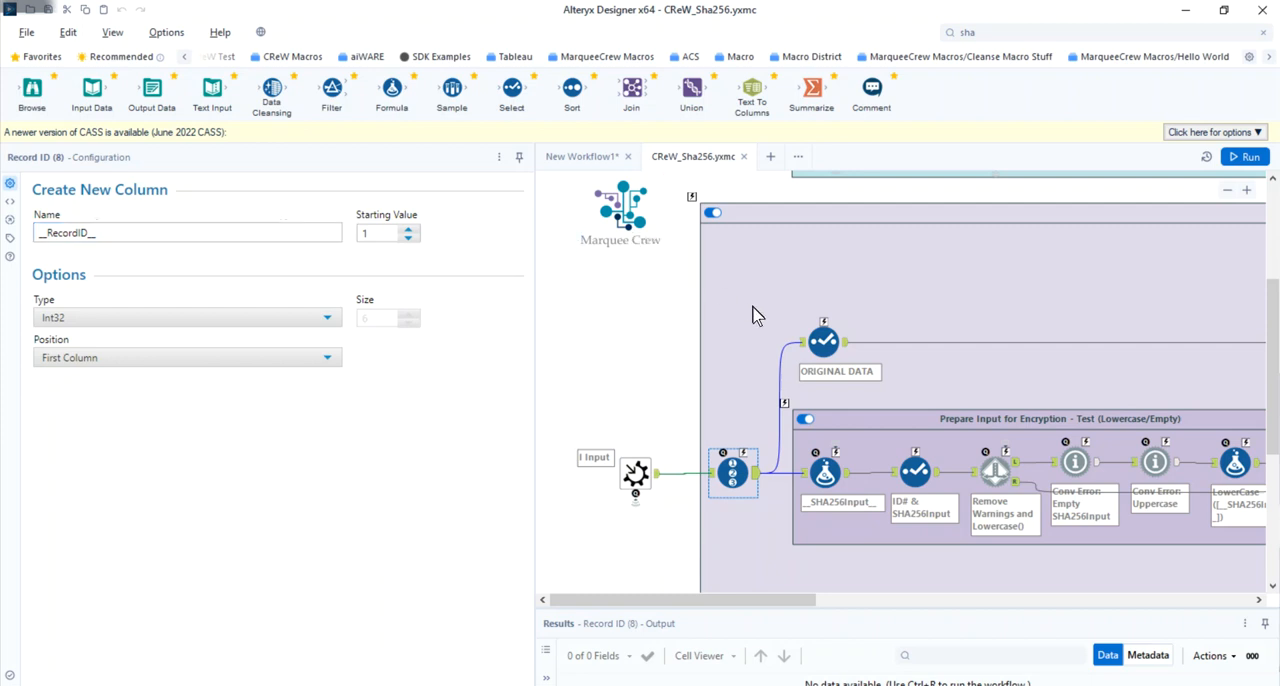
{"action": "left_click", "coordinate": [823, 342]}
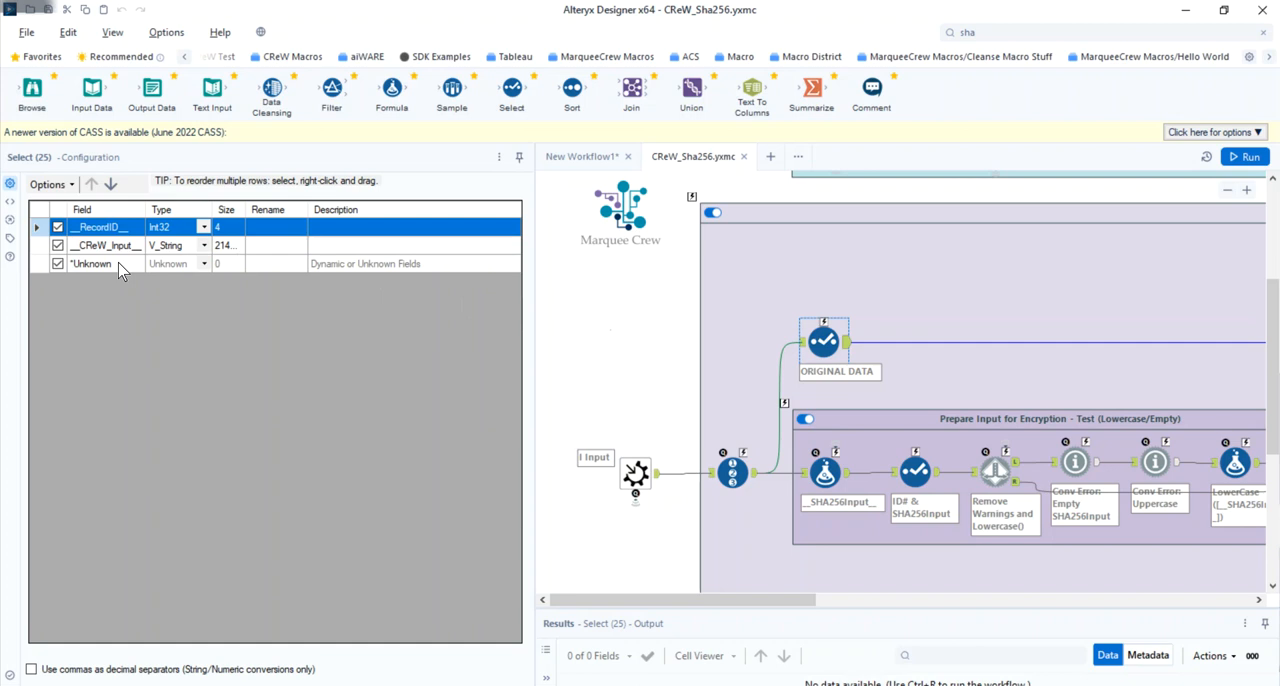
{"action": "left_click", "coordinate": [10, 240]}
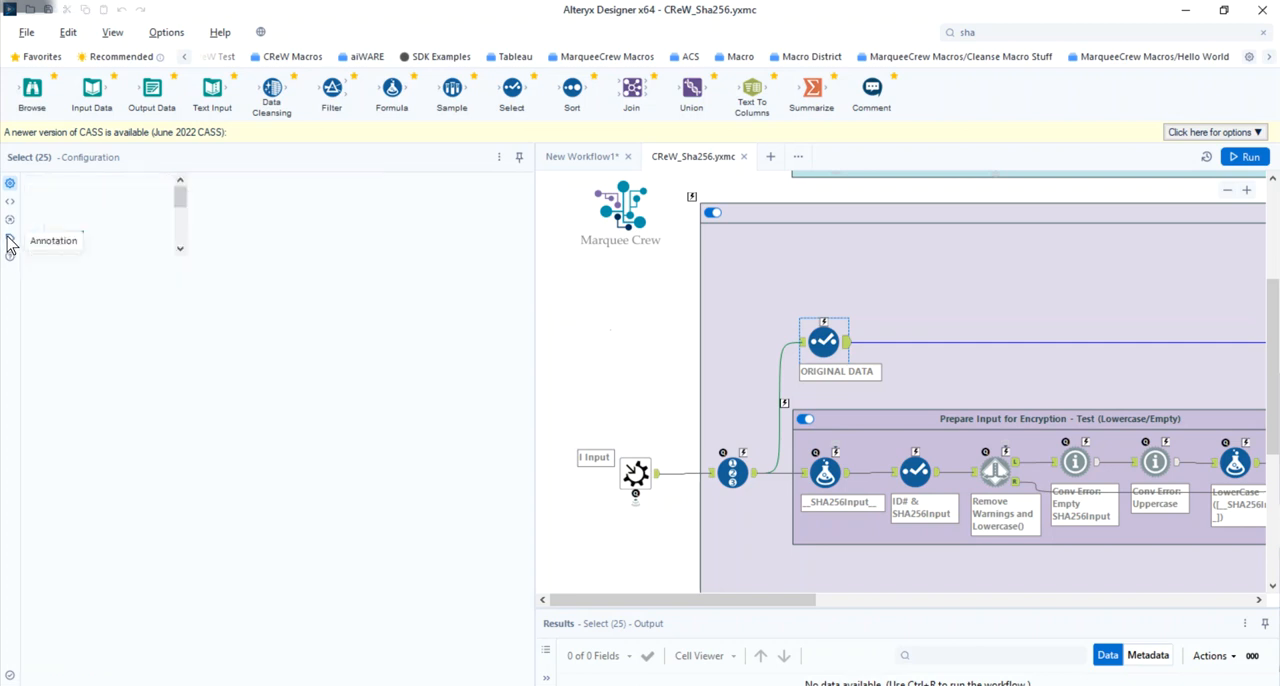
- Review the ORIGINAL DATA Select tool's field configuration and the join settings of the Append SHA256_Output tool
{"action": "left_click", "coordinate": [10, 183]}
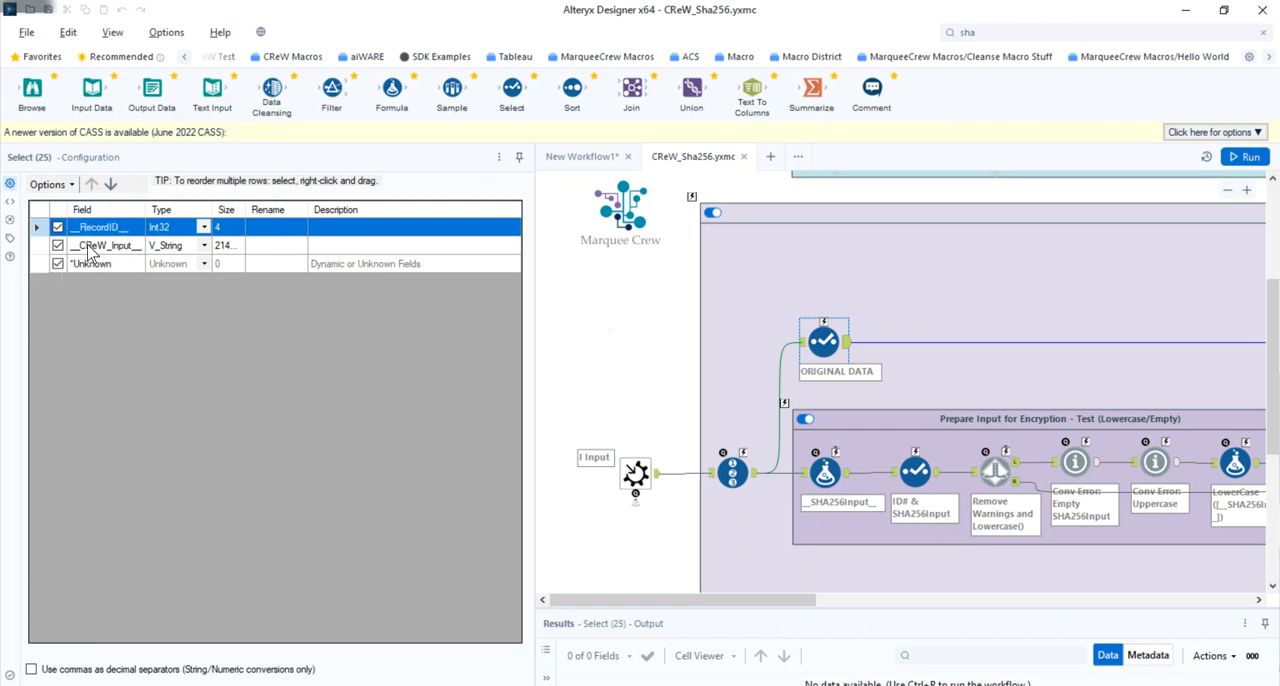
{"action": "left_click_drag", "start_coordinate": [672, 600], "coordinate": [1046, 601]}
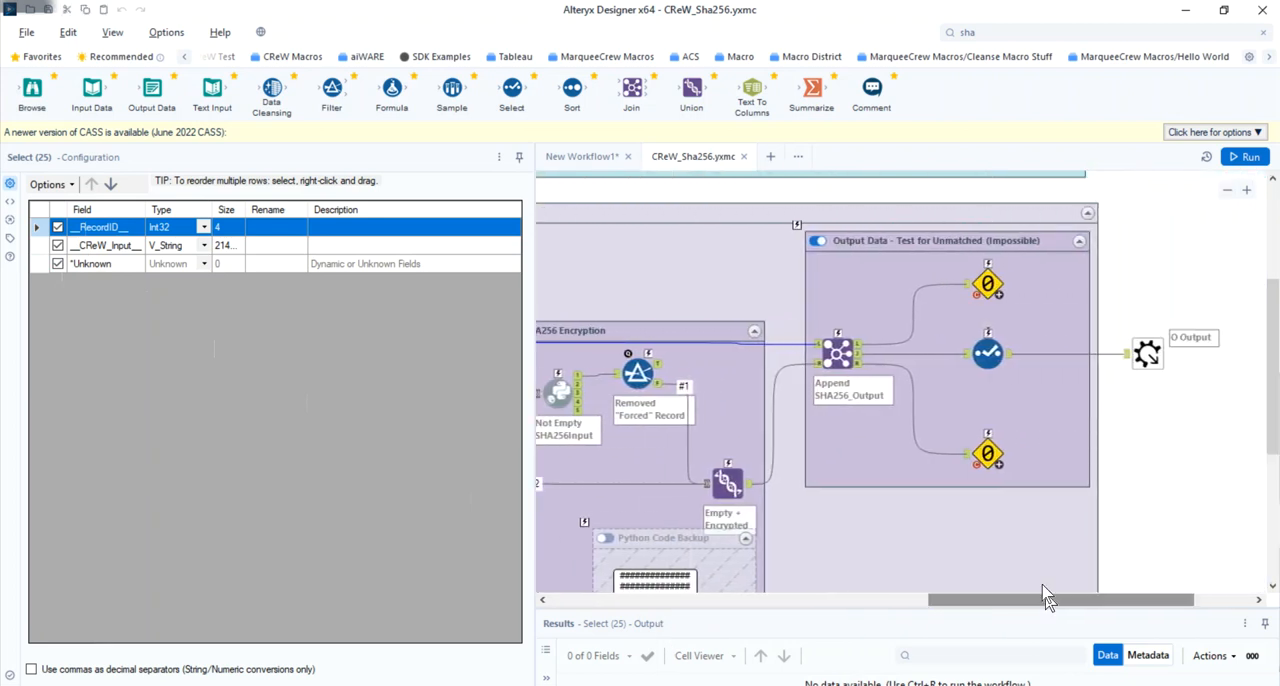
{"action": "left_click", "coordinate": [829, 347]}
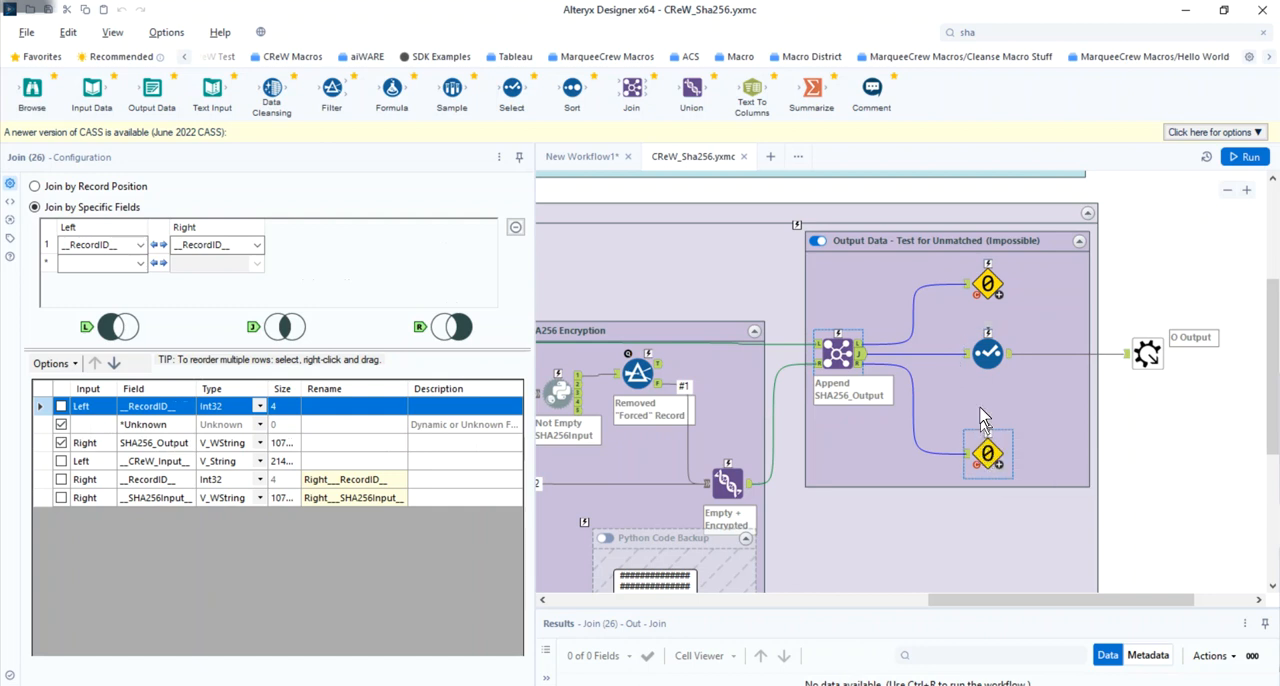
- Examine the output Select tool's rename setting and the Update Value with Formula action that feeds it from the field selector
{"action": "left_click", "coordinate": [988, 358]}
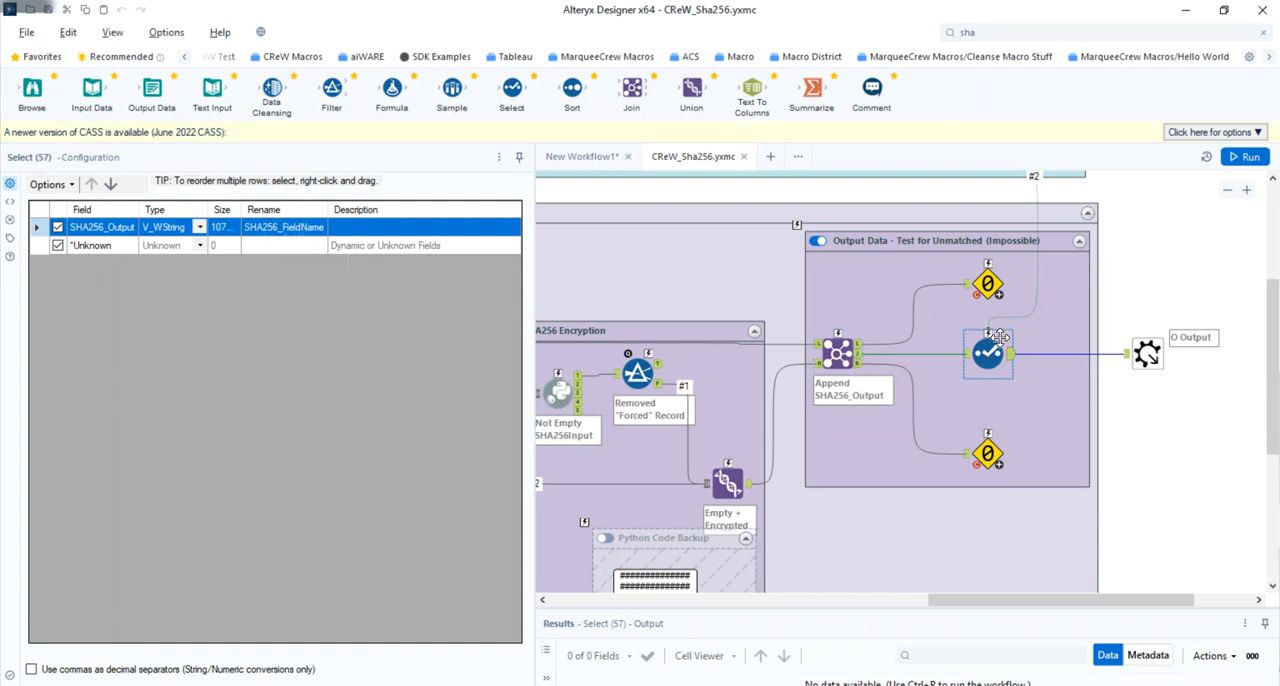
{"action": "scroll", "coordinate": [1000, 340], "scroll_direction": "up", "scroll_amount": 4}
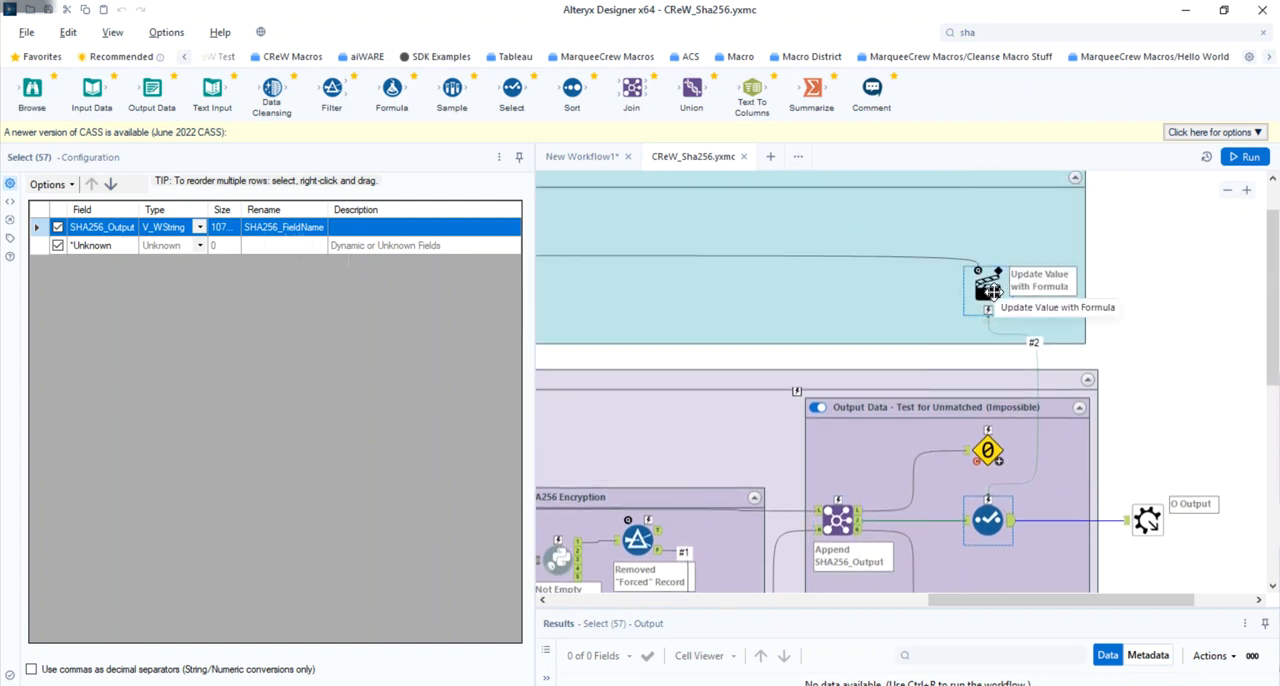
{"action": "left_click", "coordinate": [988, 289]}
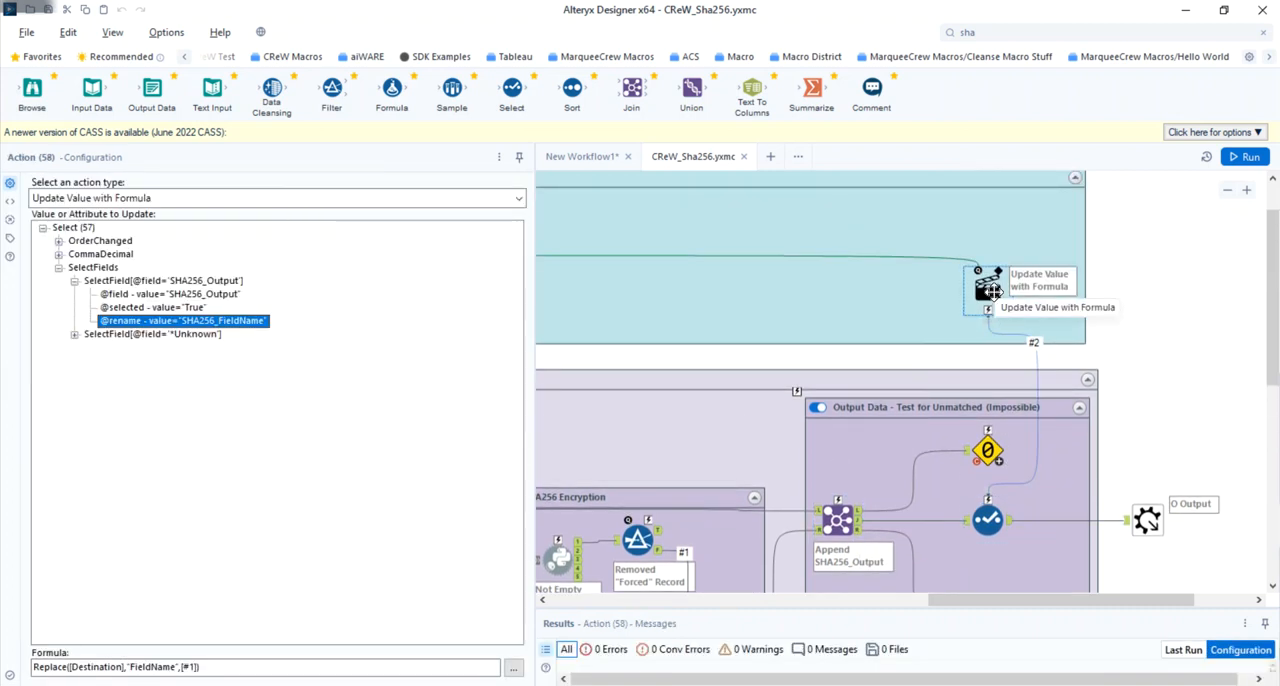
{"action": "left_click_drag", "start_coordinate": [969, 600], "coordinate": [597, 602]}
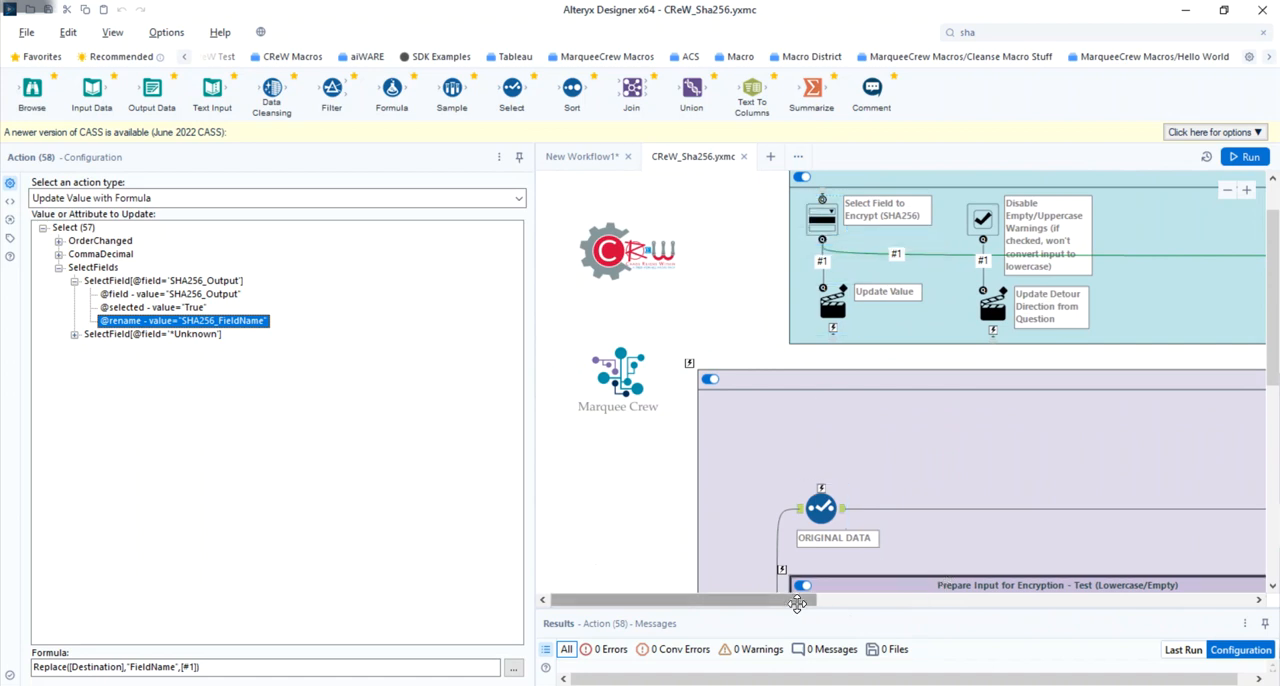
{"action": "left_click_drag", "start_coordinate": [800, 602], "coordinate": [1258, 590]}
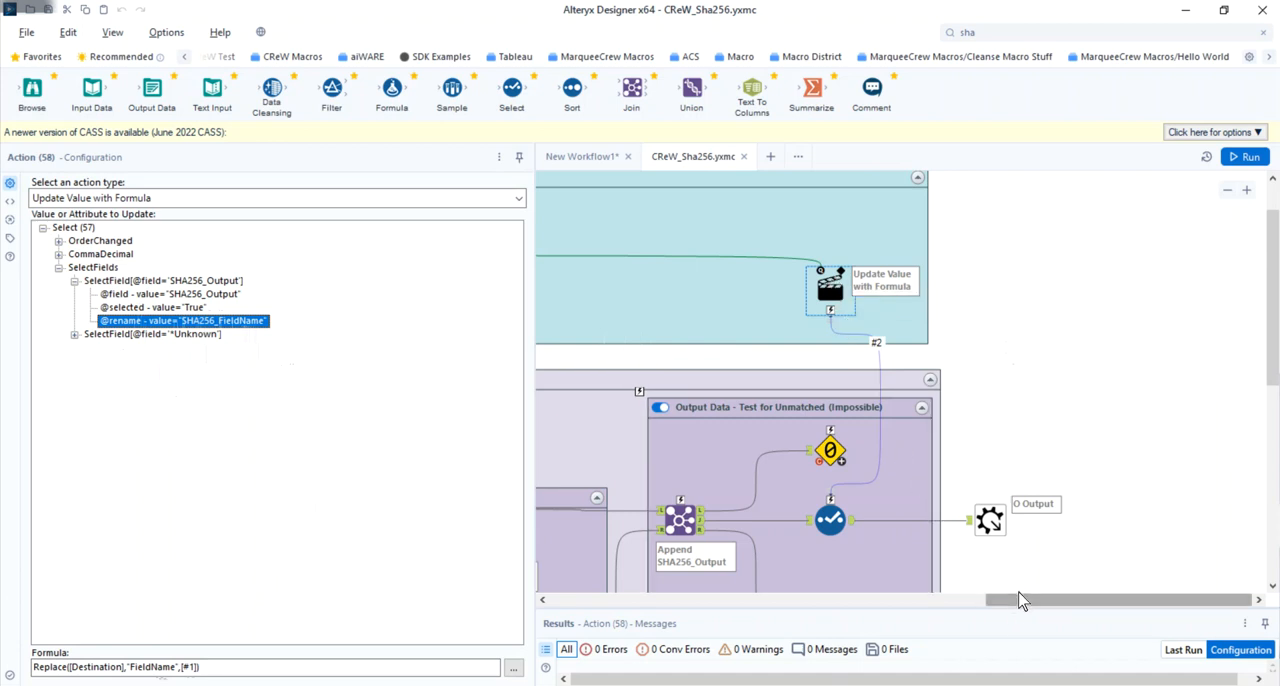
{"action": "left_click_drag", "start_coordinate": [1020, 600], "coordinate": [583, 600]}
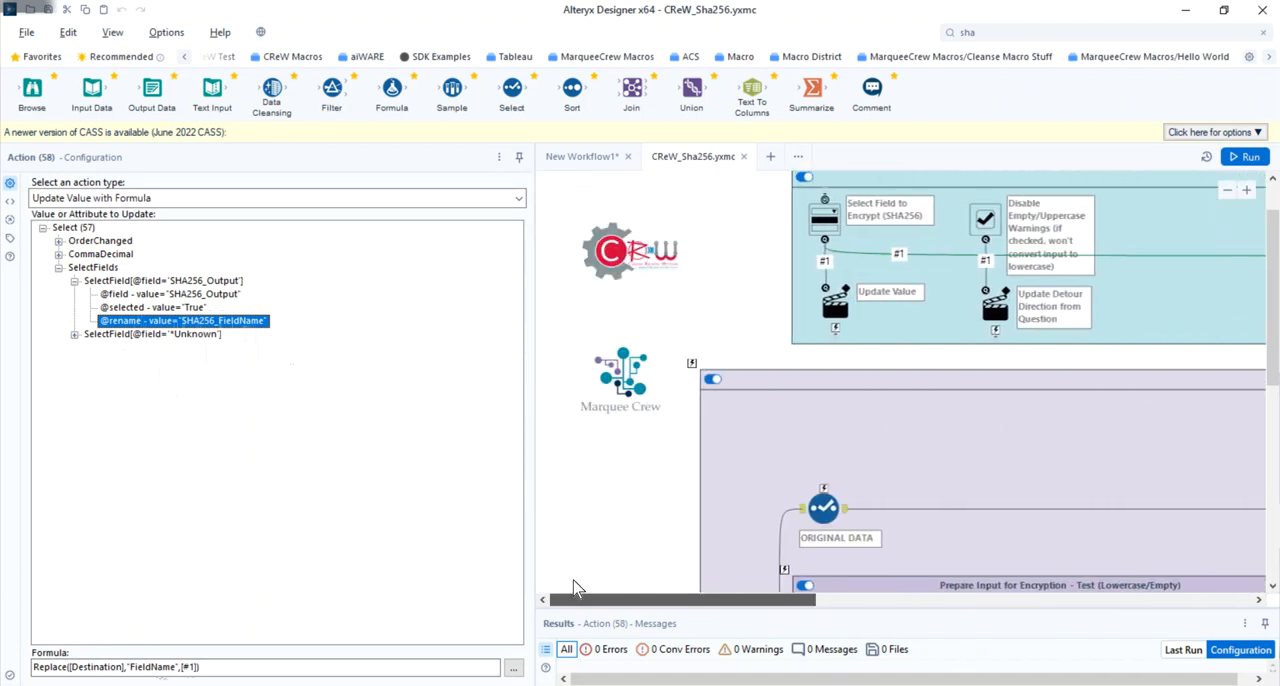
- Examine the __SHA256Input__ Formula, its connection to the Update Value action, and the fields kept by the ID# & SHA256Input Select
{"action": "scroll", "coordinate": [757, 437], "scroll_direction": "down", "scroll_amount": 3}
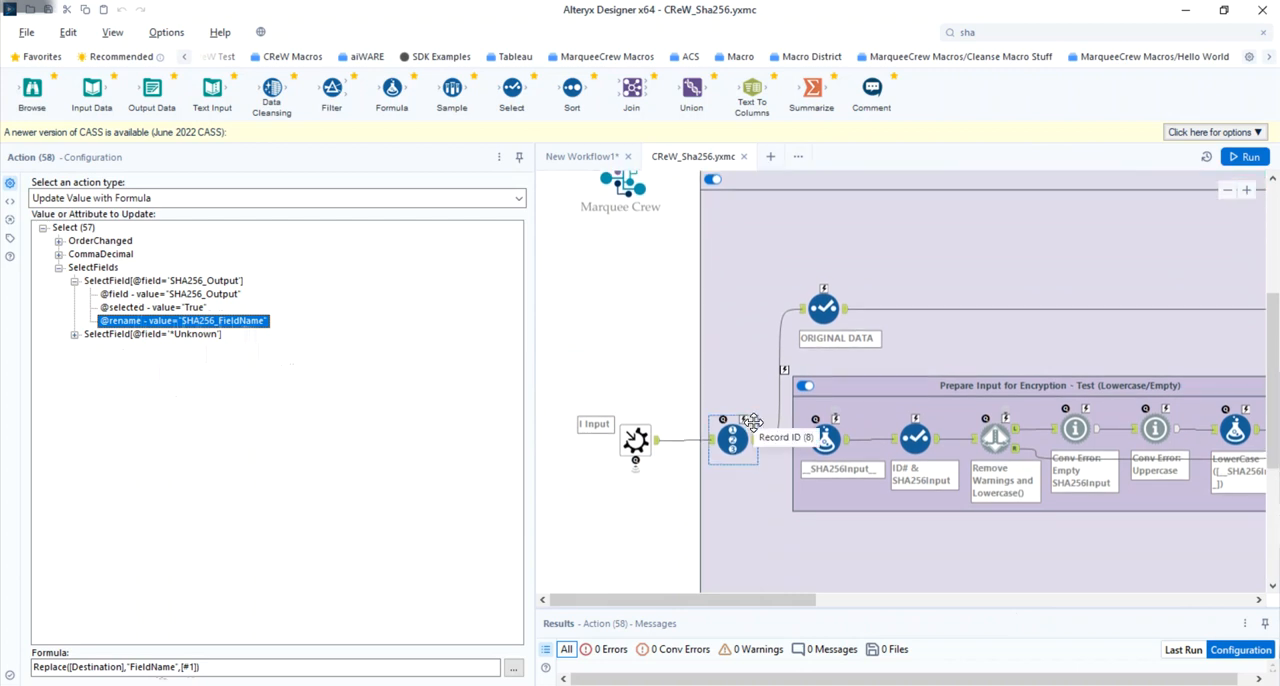
{"action": "left_click", "coordinate": [825, 437]}
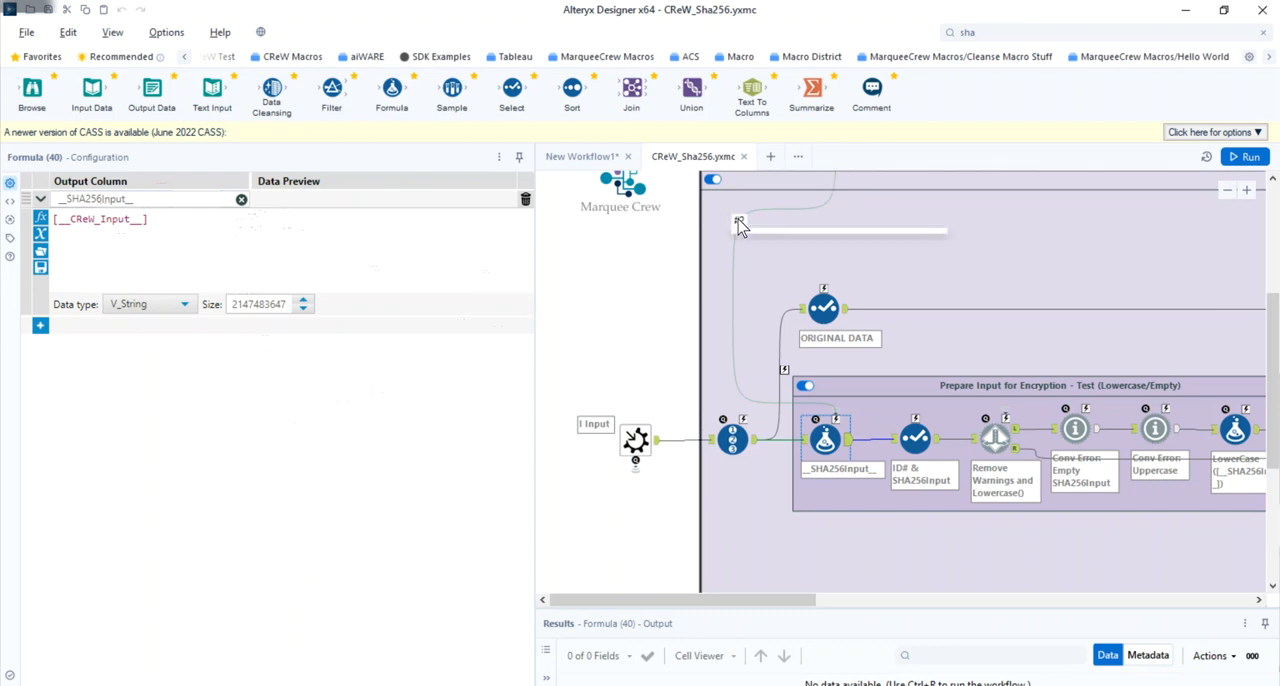
{"action": "scroll", "coordinate": [738, 225], "scroll_direction": "up", "scroll_amount": 4}
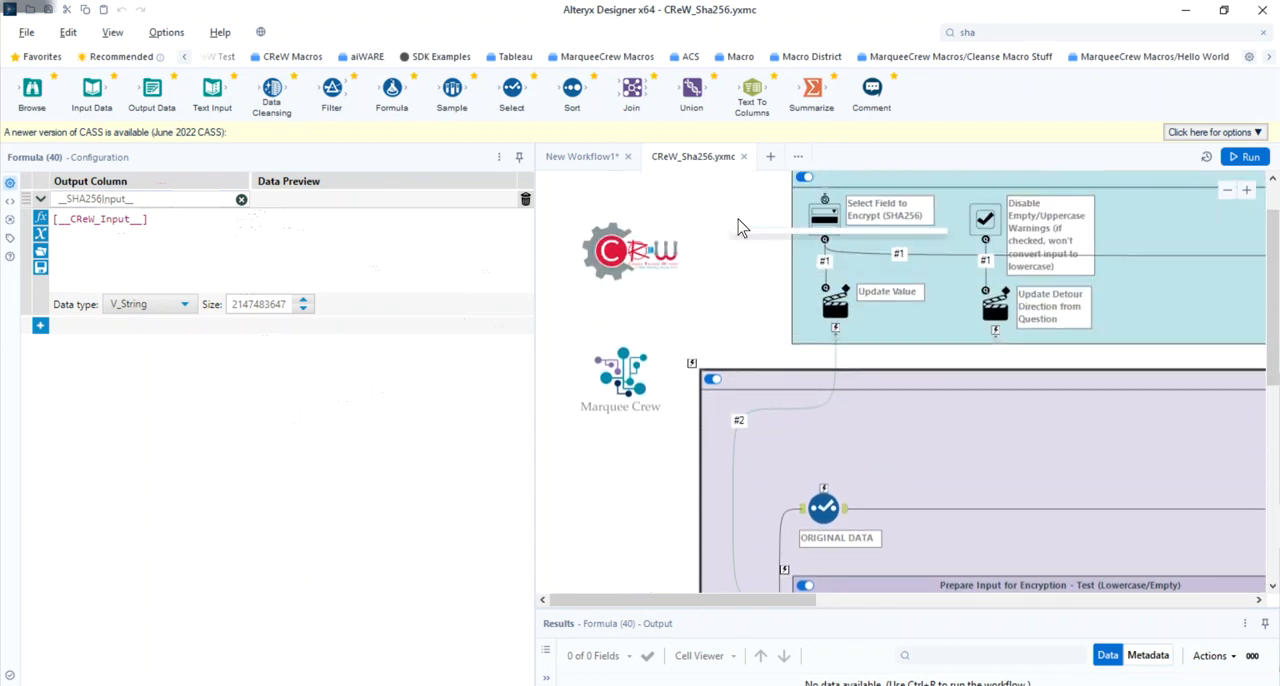
{"action": "scroll", "coordinate": [835, 213], "scroll_direction": "down", "scroll_amount": 3}
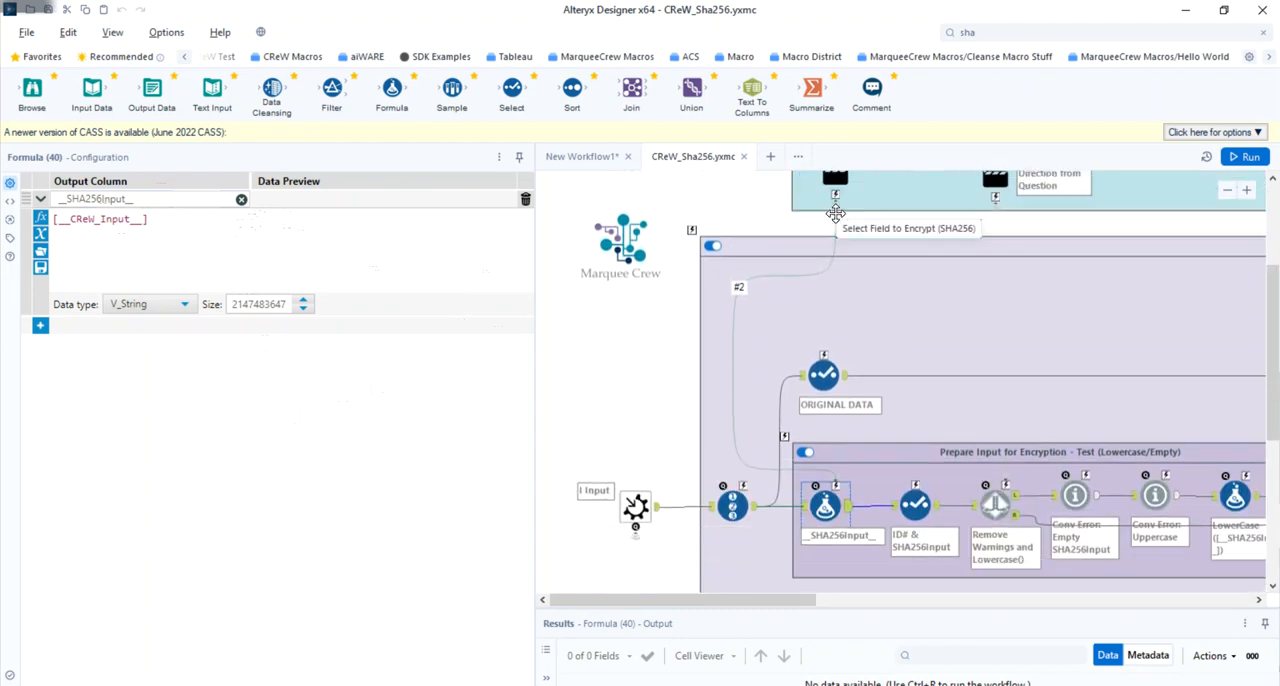
{"action": "left_click", "coordinate": [170, 199]}
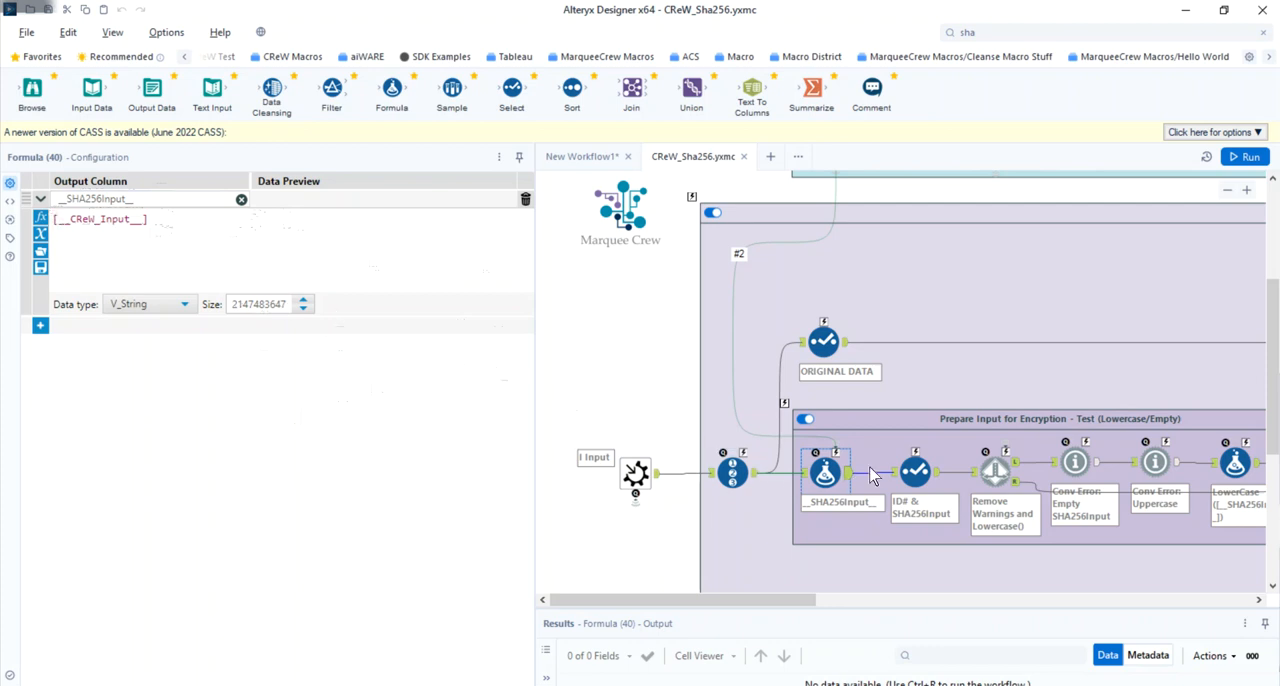
{"action": "left_click", "coordinate": [908, 467]}
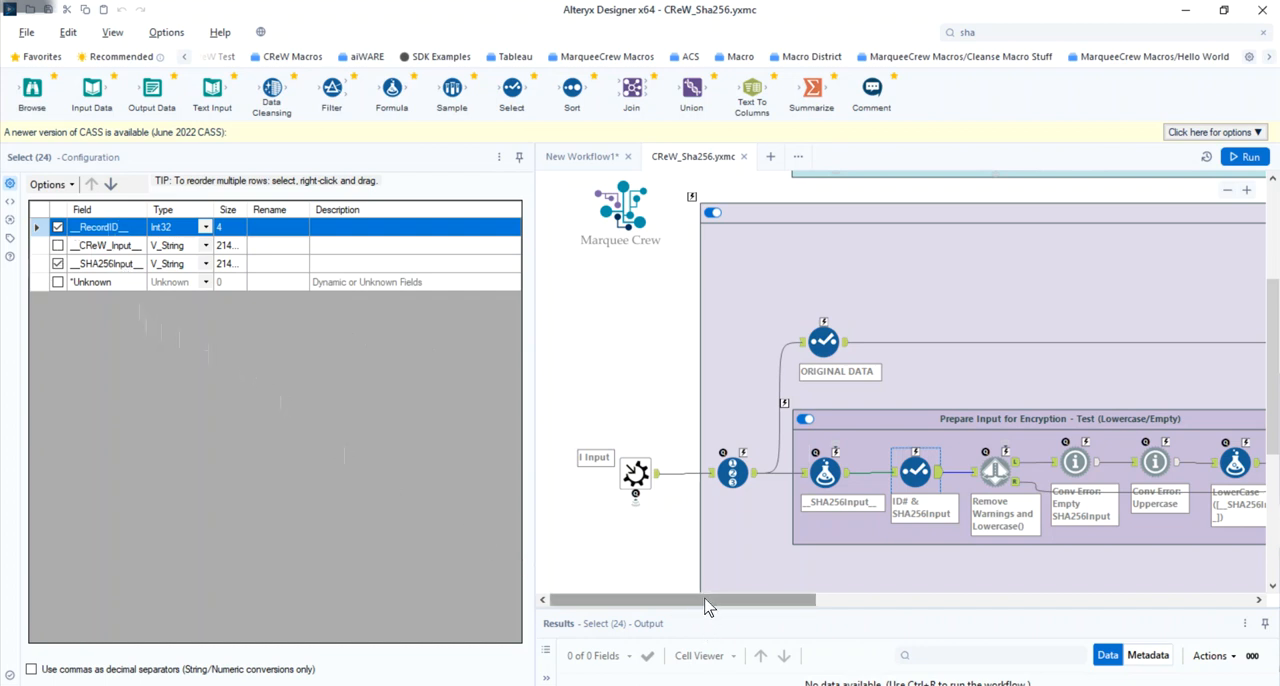
- Trace the Remove Warnings and Lowercase() Detour to its check box and inspect the Update Detour Direction from Question action
{"action": "left_click_drag", "start_coordinate": [707, 606], "coordinate": [811, 597]}
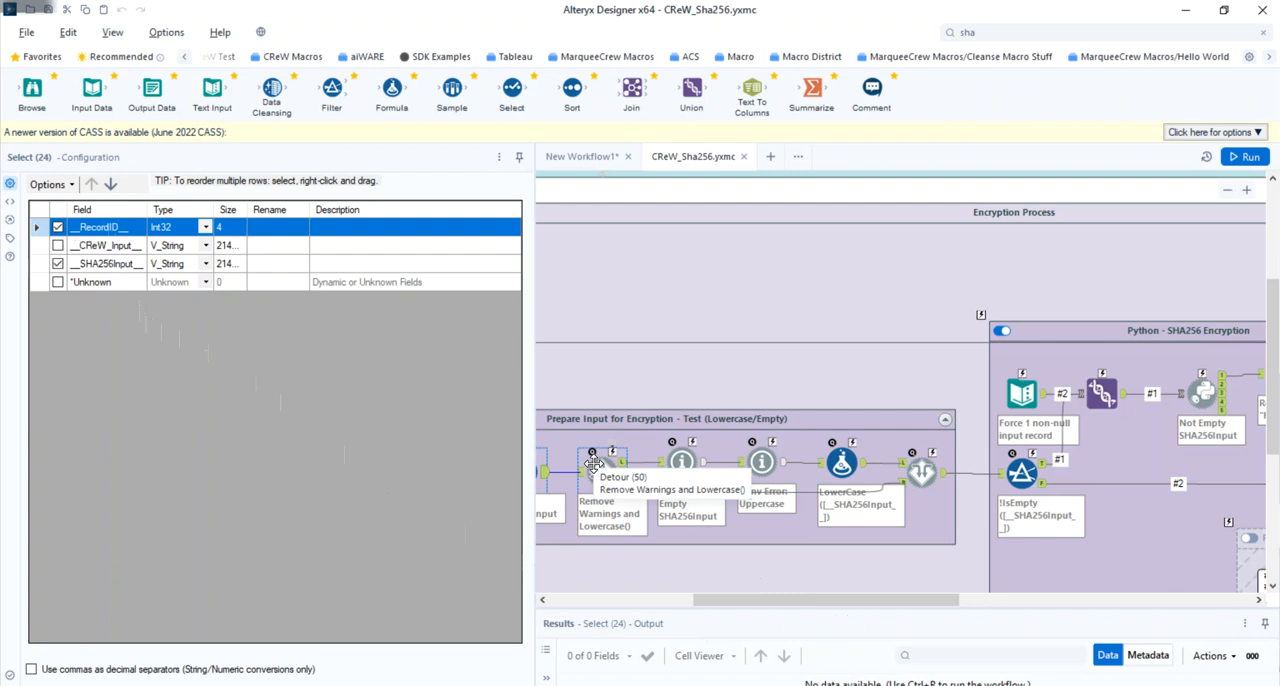
{"action": "scroll", "coordinate": [631, 465], "scroll_direction": "up", "scroll_amount": 3}
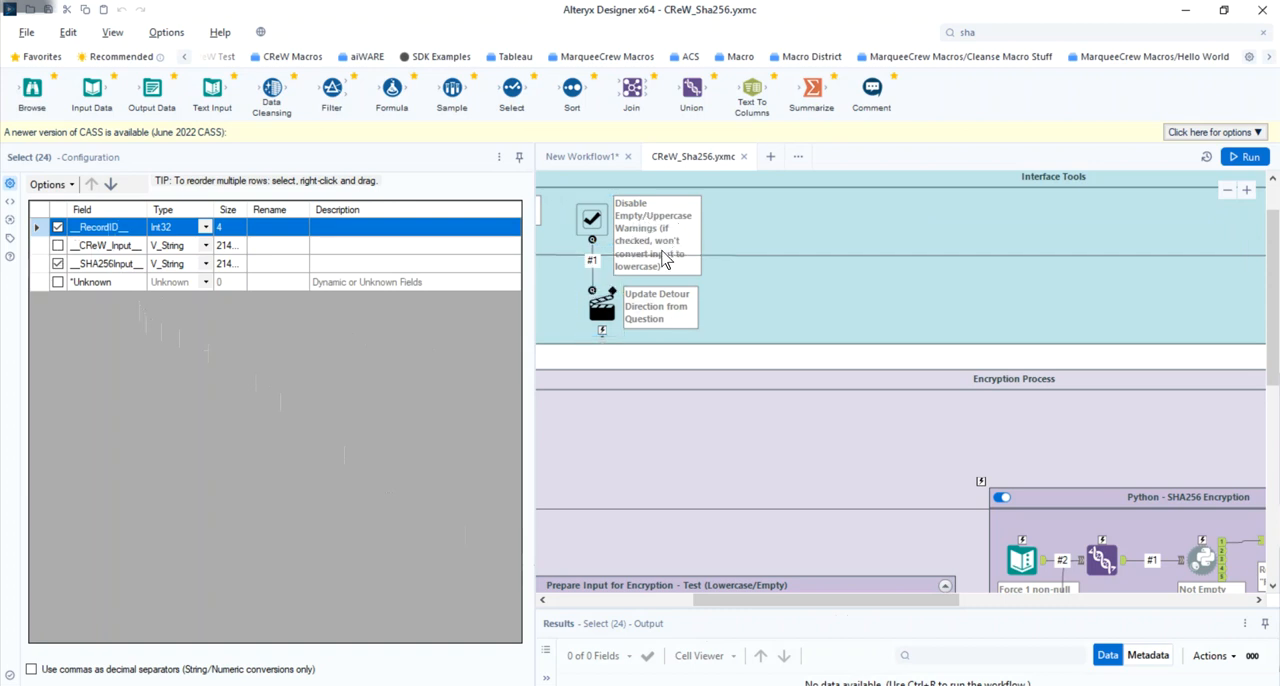
{"action": "scroll", "coordinate": [663, 258], "scroll_direction": "down", "scroll_amount": 5}
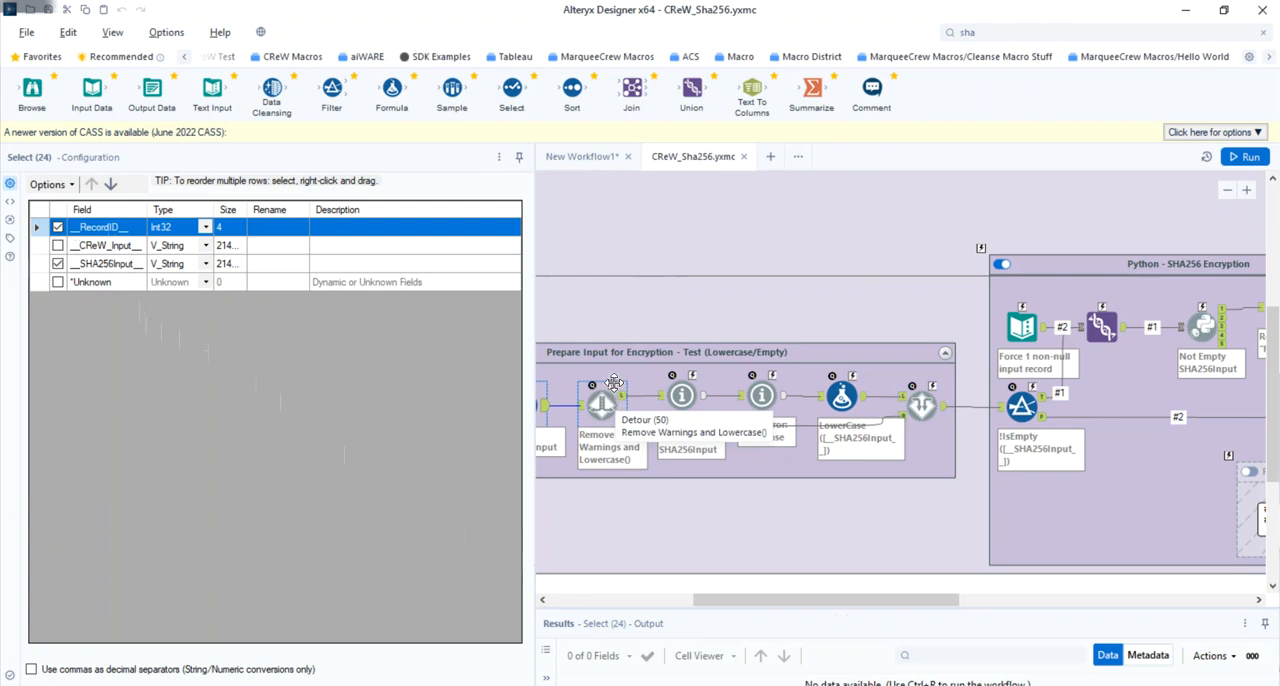
{"action": "scroll", "coordinate": [614, 398], "scroll_direction": "up", "scroll_amount": 4}
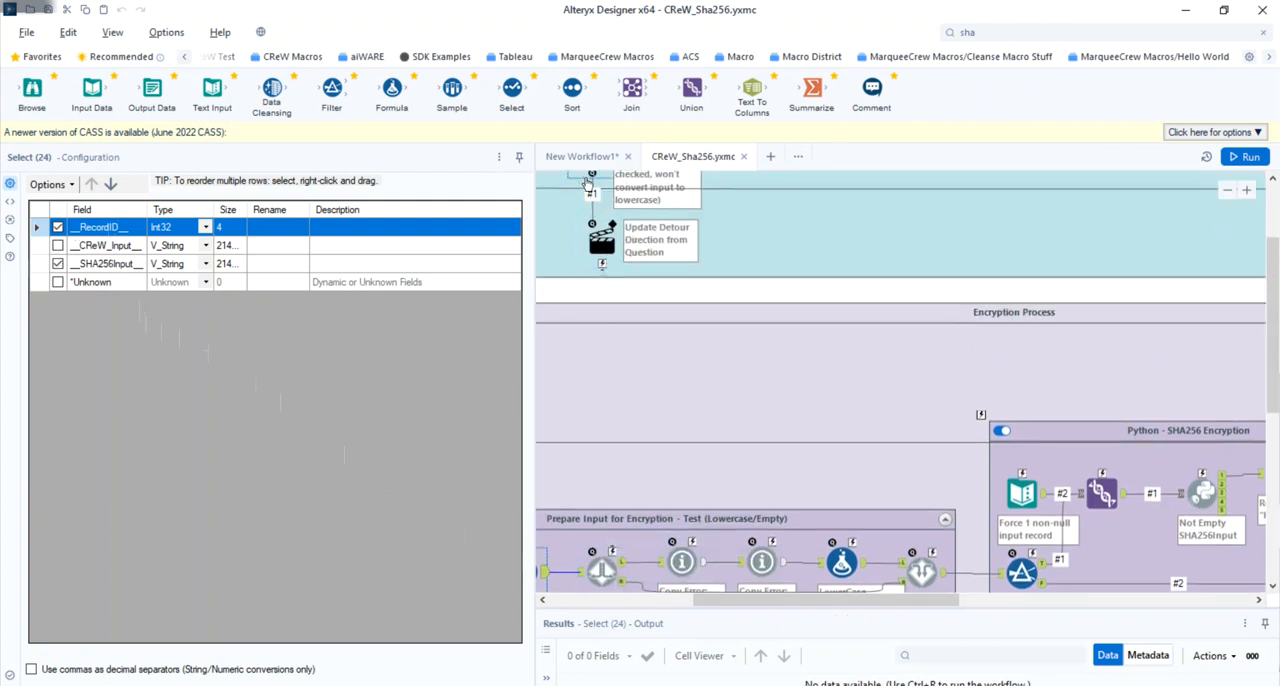
{"action": "scroll", "coordinate": [608, 290], "scroll_direction": "up", "scroll_amount": 2}
{"action": "left_click", "coordinate": [604, 312]}
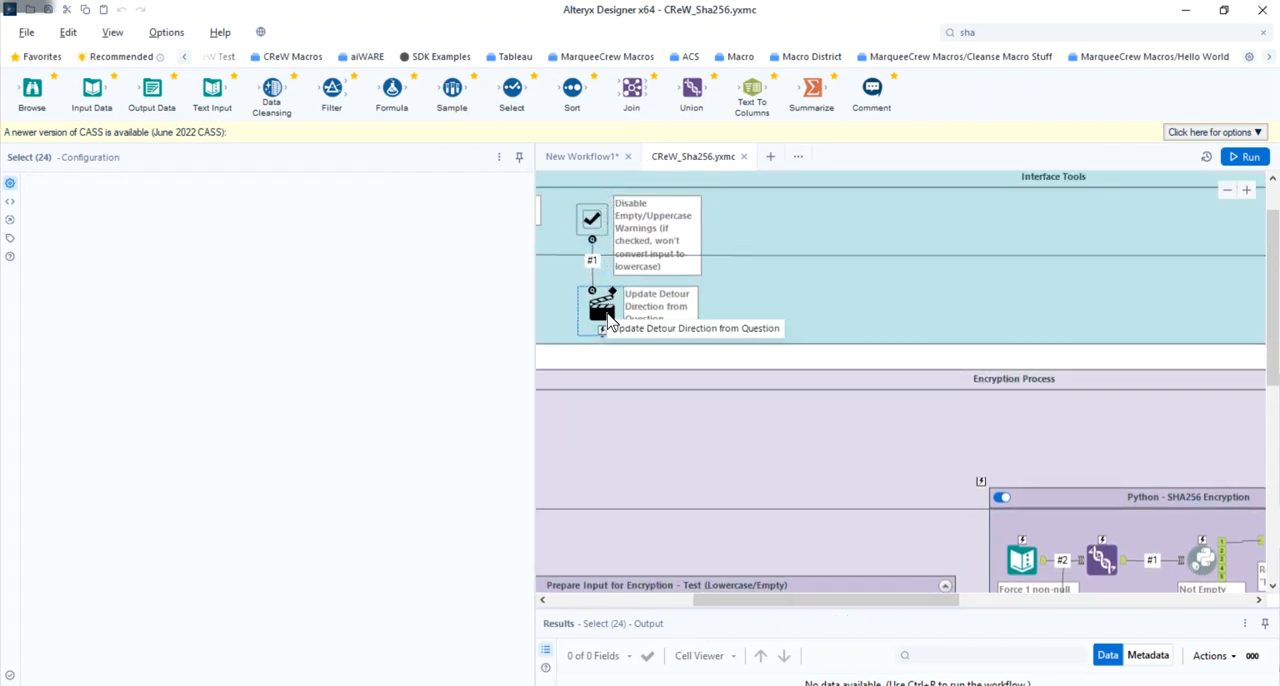
{"action": "scroll", "coordinate": [606, 312], "scroll_direction": "down", "scroll_amount": 4}
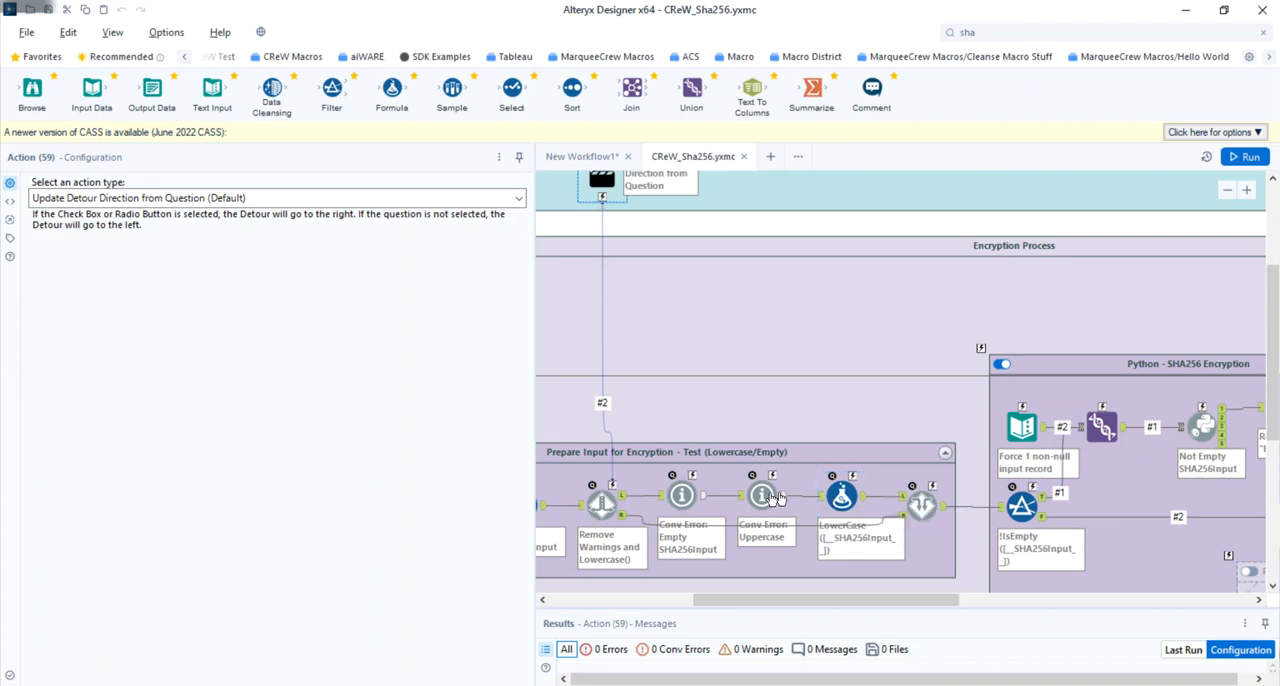
- Inspect the empty-input and uppercase Message tools' expressions and the LowerCase Formula in the input preparation container
{"action": "left_click", "coordinate": [679, 489]}
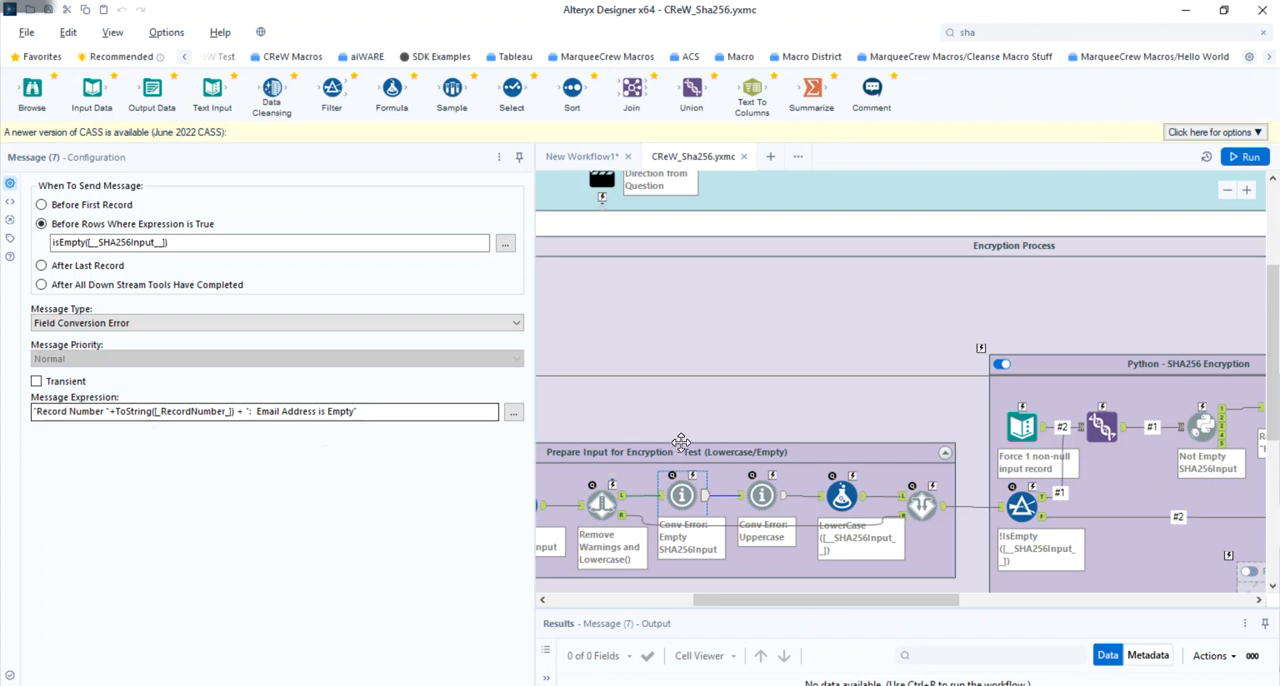
{"action": "left_click", "coordinate": [769, 500]}
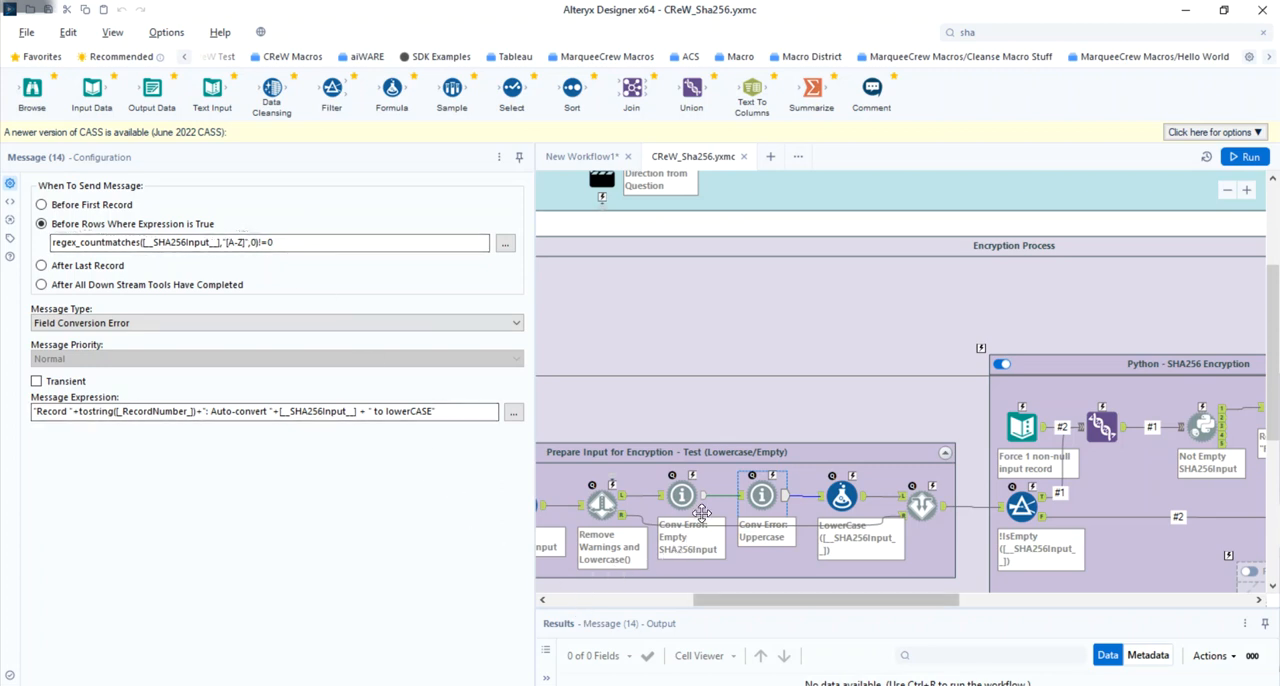
{"action": "left_click", "coordinate": [845, 495]}
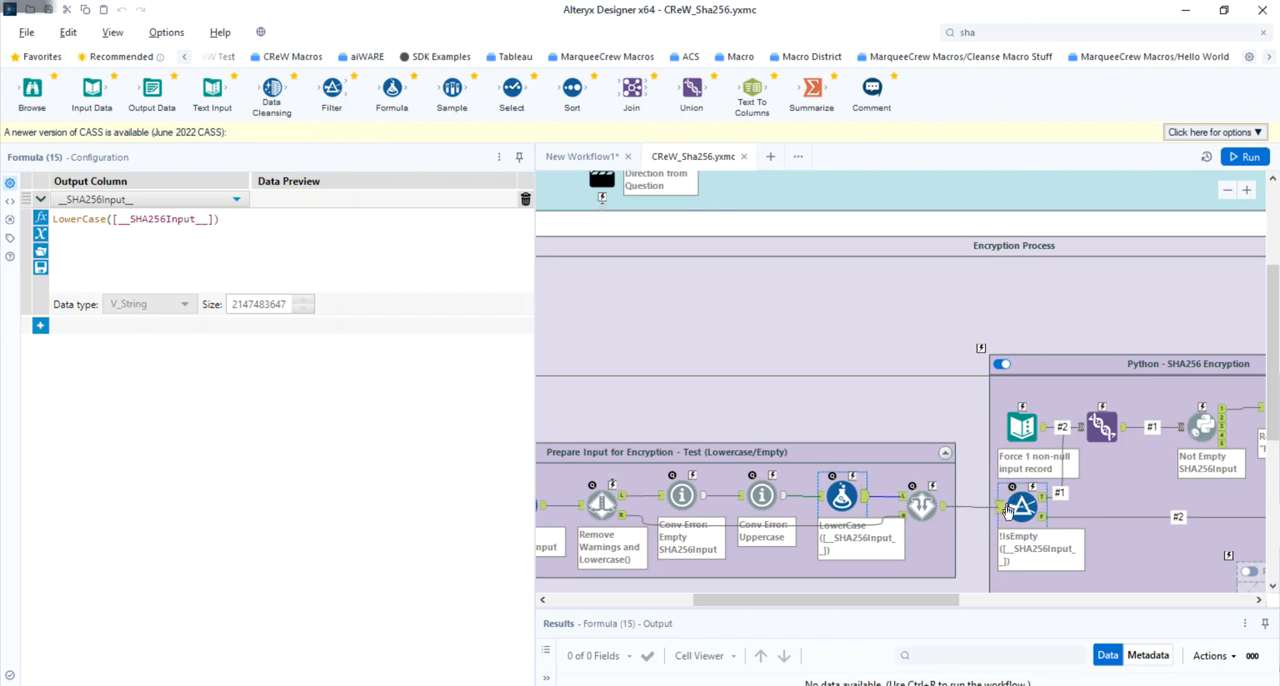
- Inspect the Force 1 non-null input record Text Input and its place in the SHA256 encryption flow
{"action": "left_click_drag", "start_coordinate": [937, 600], "coordinate": [1055, 600]}
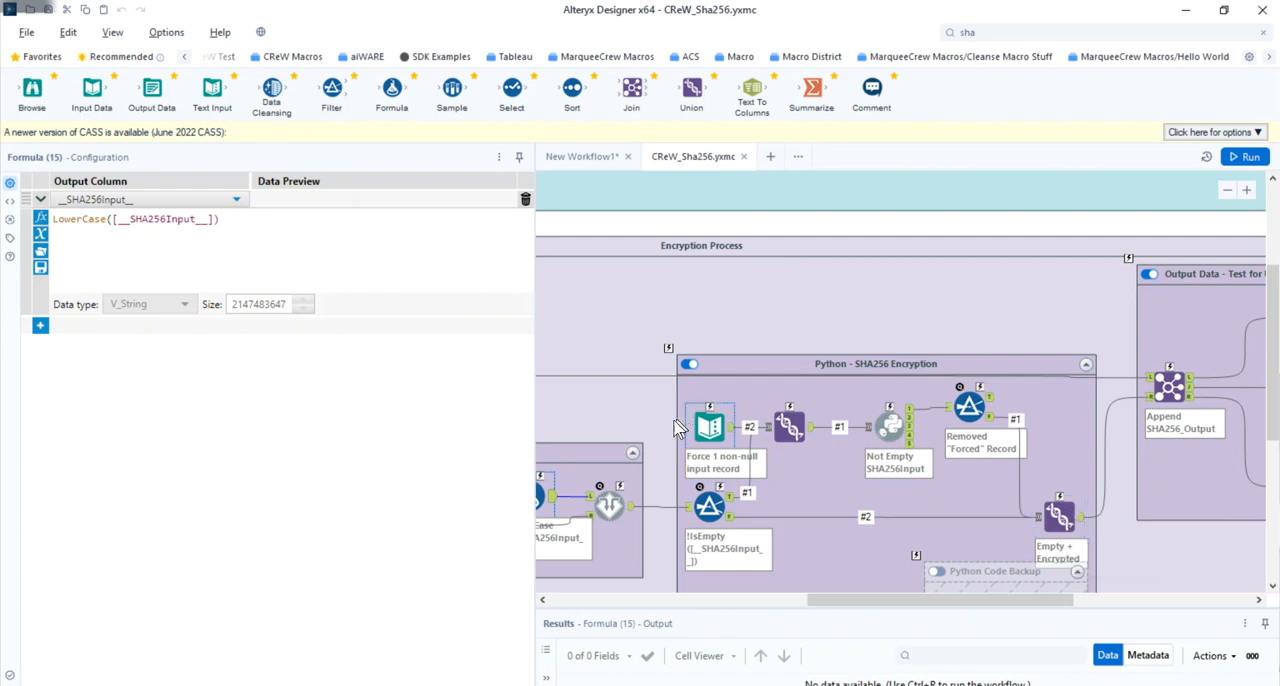
{"action": "left_click", "coordinate": [706, 419]}
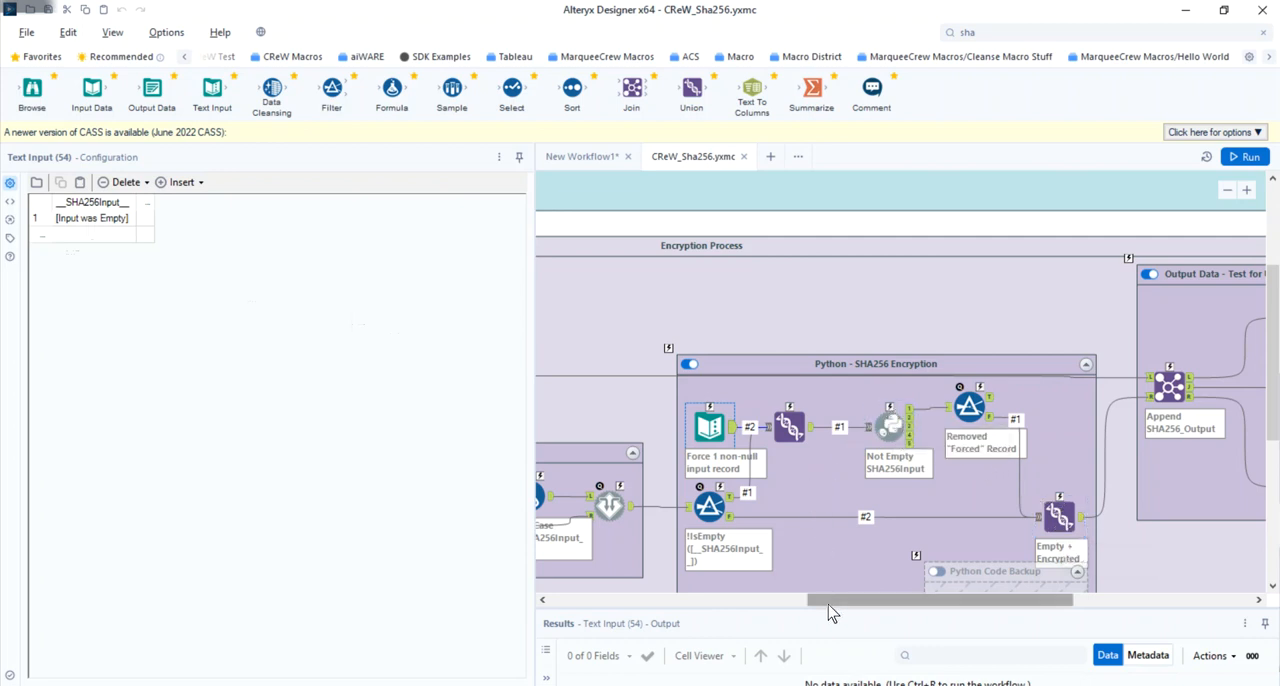
{"action": "left_click_drag", "start_coordinate": [836, 605], "coordinate": [710, 605]}
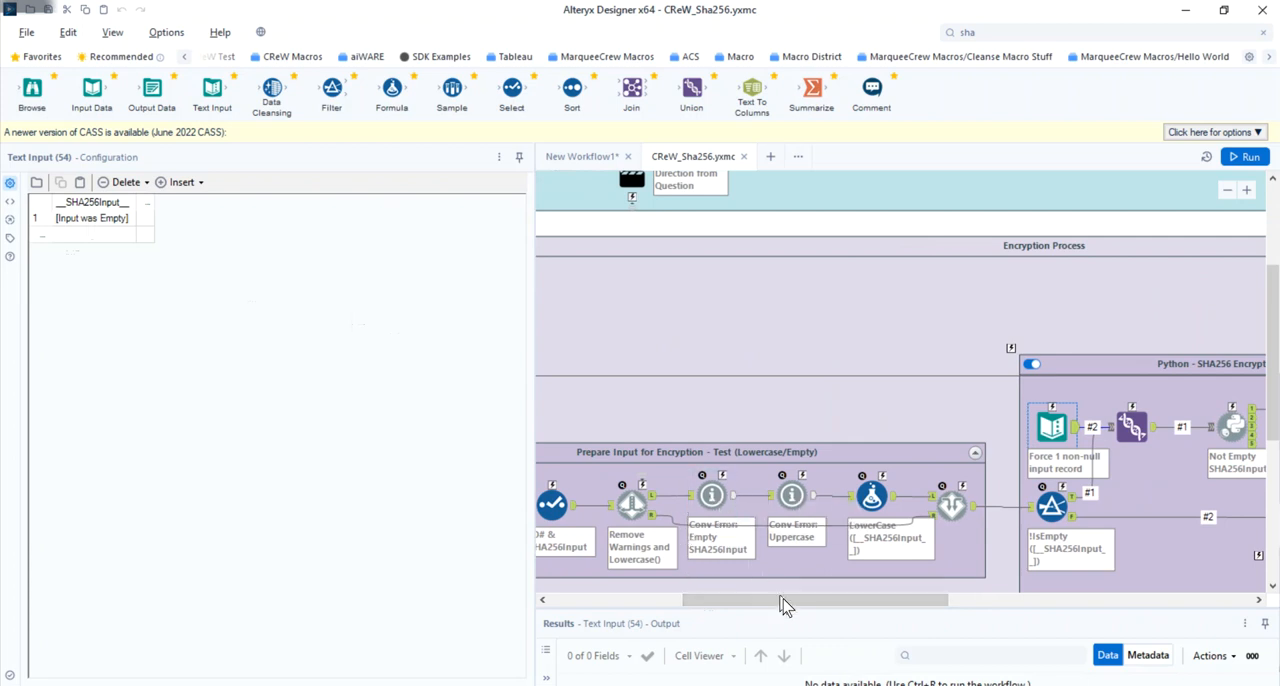
{"action": "left_click_drag", "start_coordinate": [789, 606], "coordinate": [950, 593]}
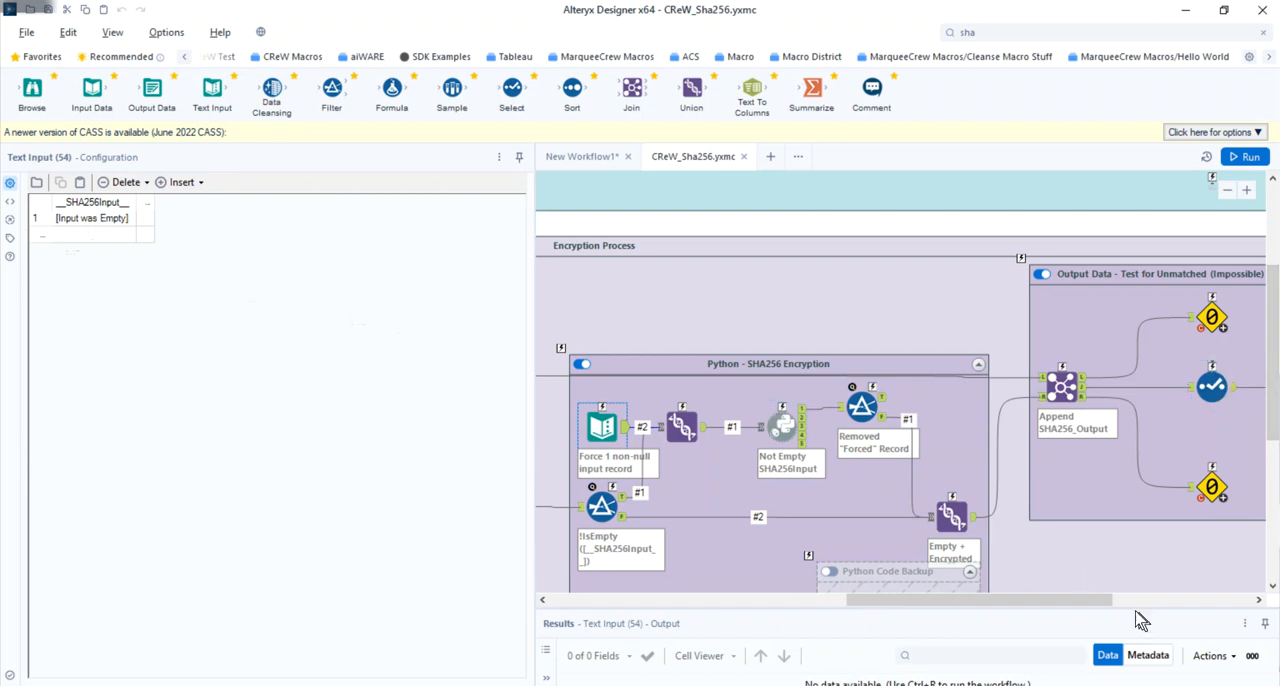
- Examine the hashlib SHA256 code of the Not Empty SHA256Input Python tool in Production mode
{"action": "left_click_drag", "start_coordinate": [1104, 604], "coordinate": [1000, 602]}
{"action": "left_click", "coordinate": [1077, 424]}
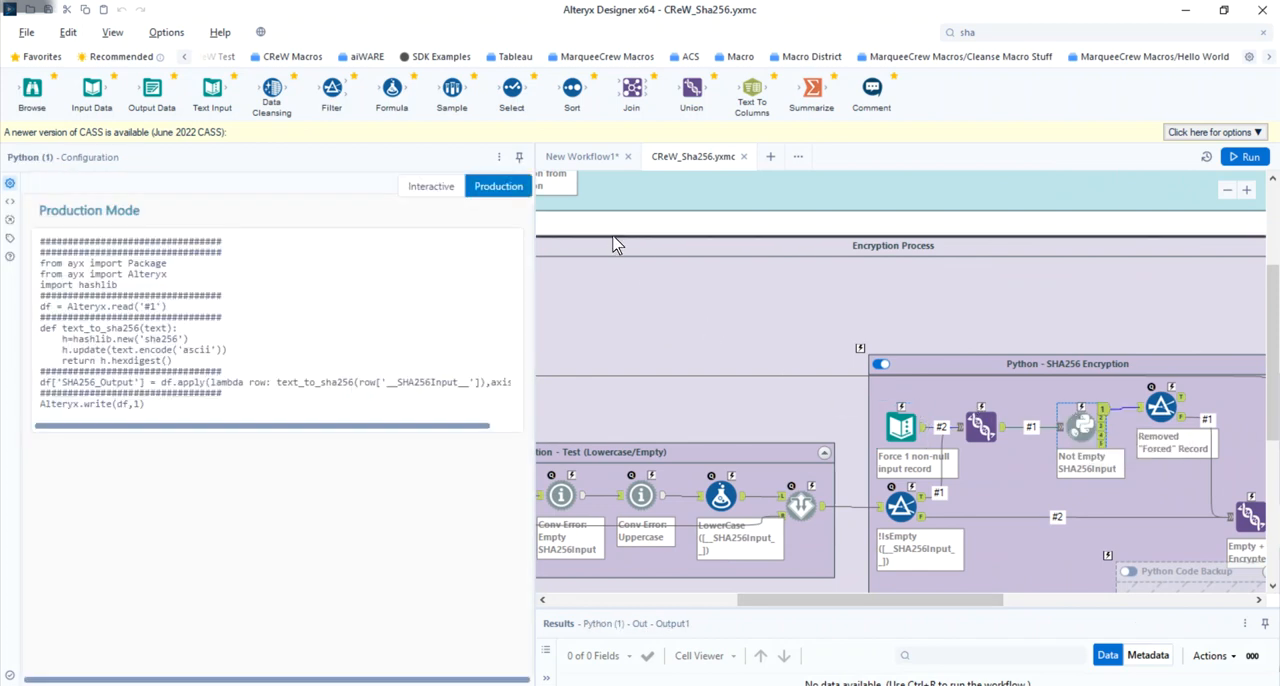
{"action": "mouse_move", "coordinate": [499, 191]}
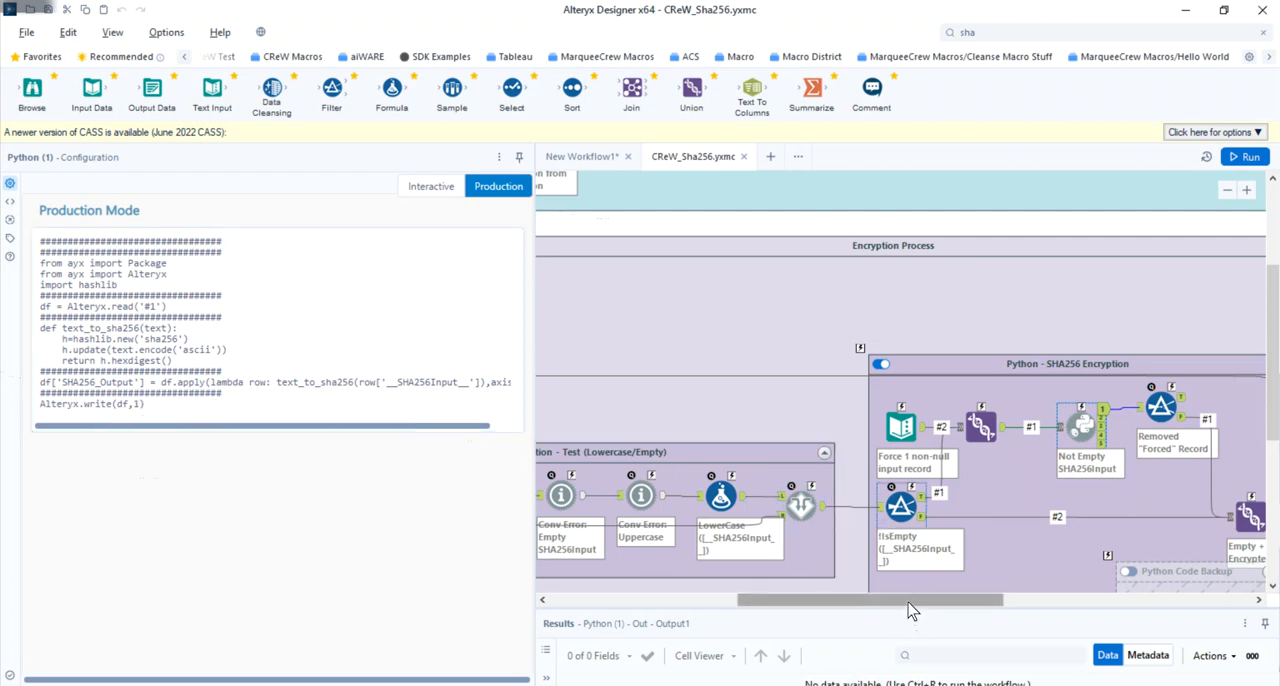
- Examine the comment holding the Python script in the disabled Python Code Backup container
{"action": "left_click_drag", "start_coordinate": [911, 605], "coordinate": [1026, 609]}
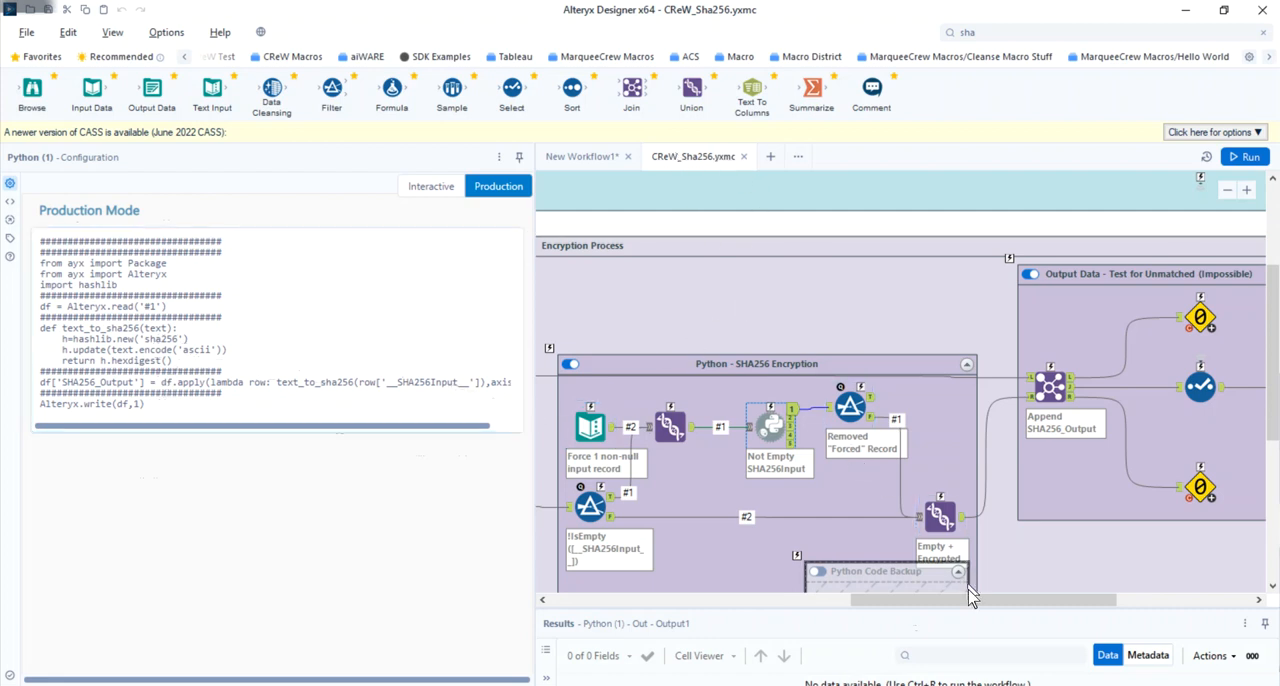
{"action": "scroll", "coordinate": [970, 595], "scroll_direction": "down", "scroll_amount": 1}
{"action": "scroll", "coordinate": [970, 587], "scroll_direction": "down", "scroll_amount": 3}
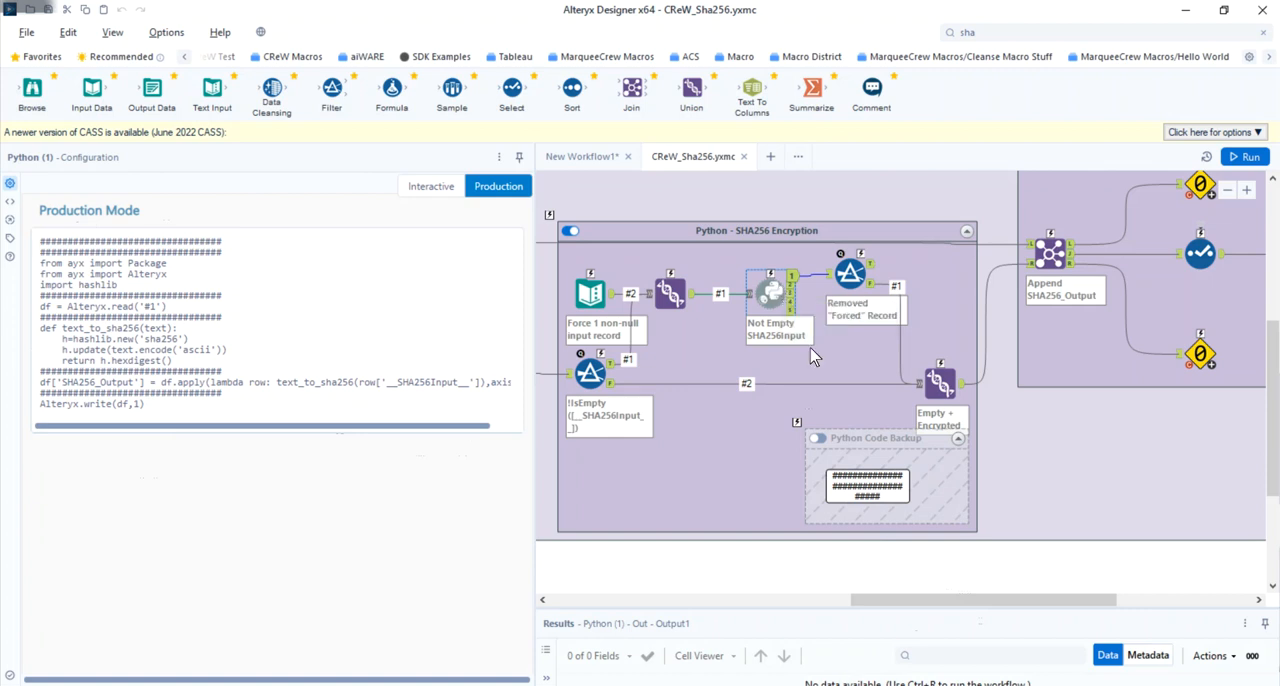
{"action": "left_click", "coordinate": [866, 486]}
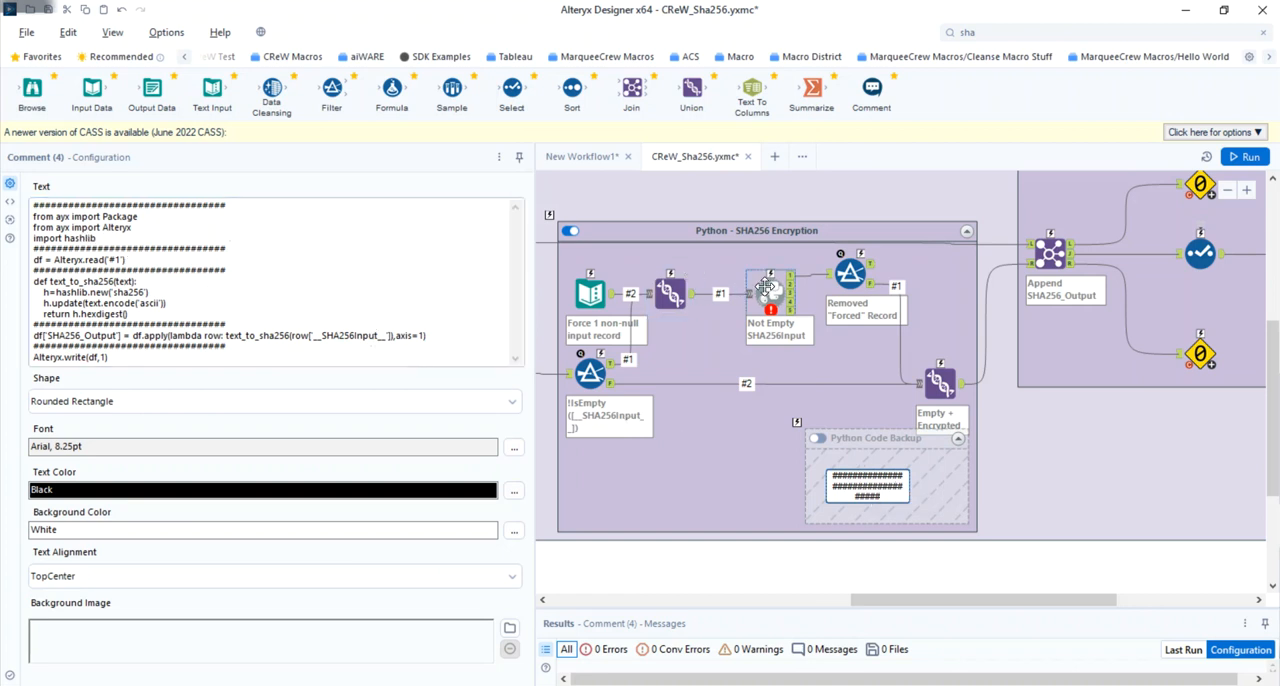
- Close the CReW_Sha256.yxmc macro without saving its changes and return to New Workflow1
{"action": "mouse_move", "coordinate": [765, 287]}
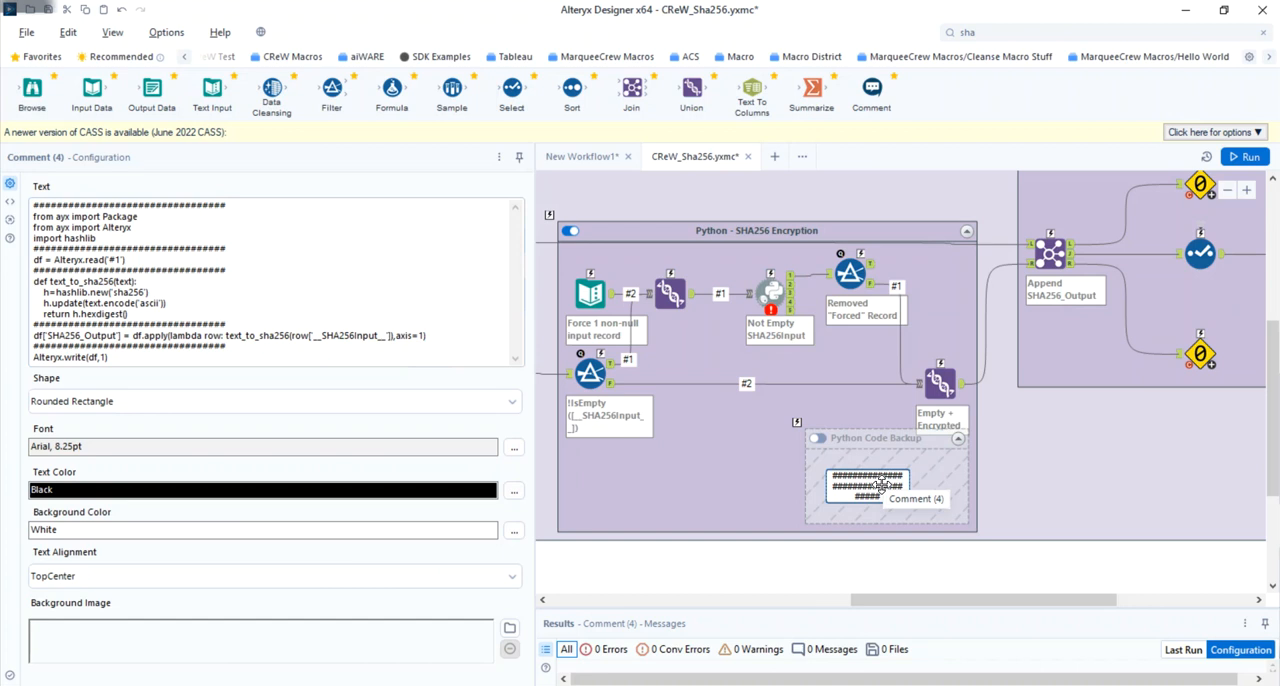
{"action": "left_click", "coordinate": [748, 157]}
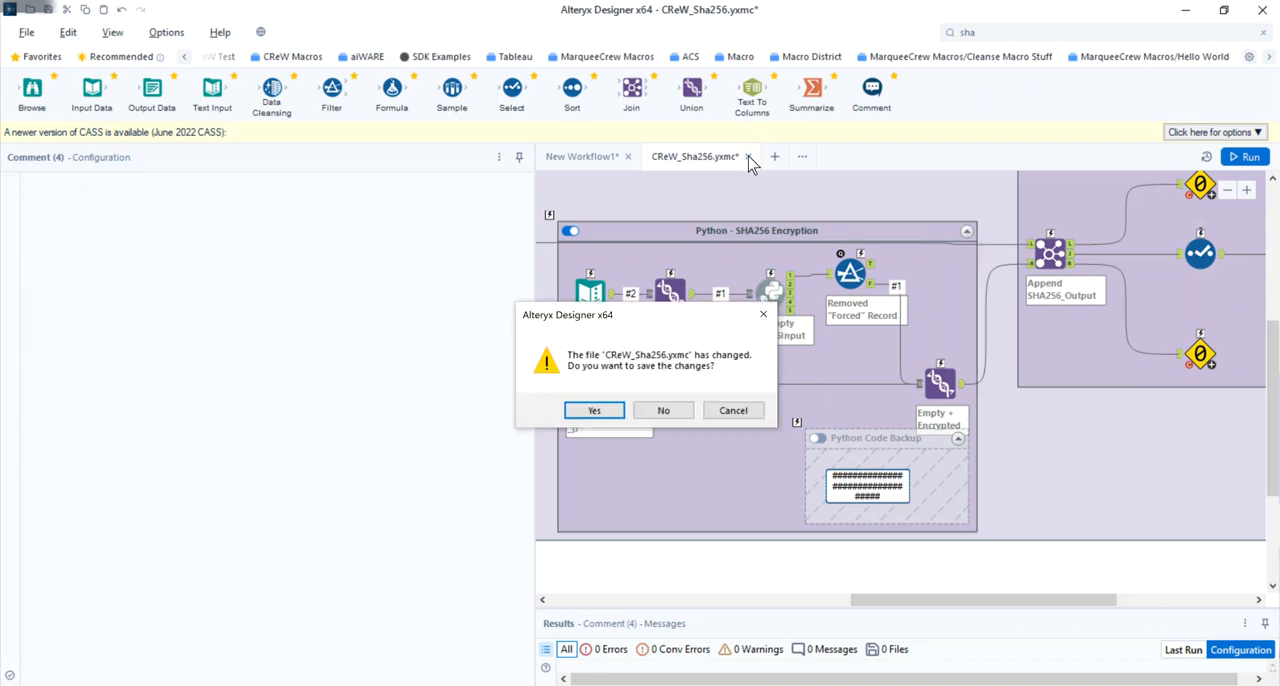
{"action": "left_click", "coordinate": [668, 410]}
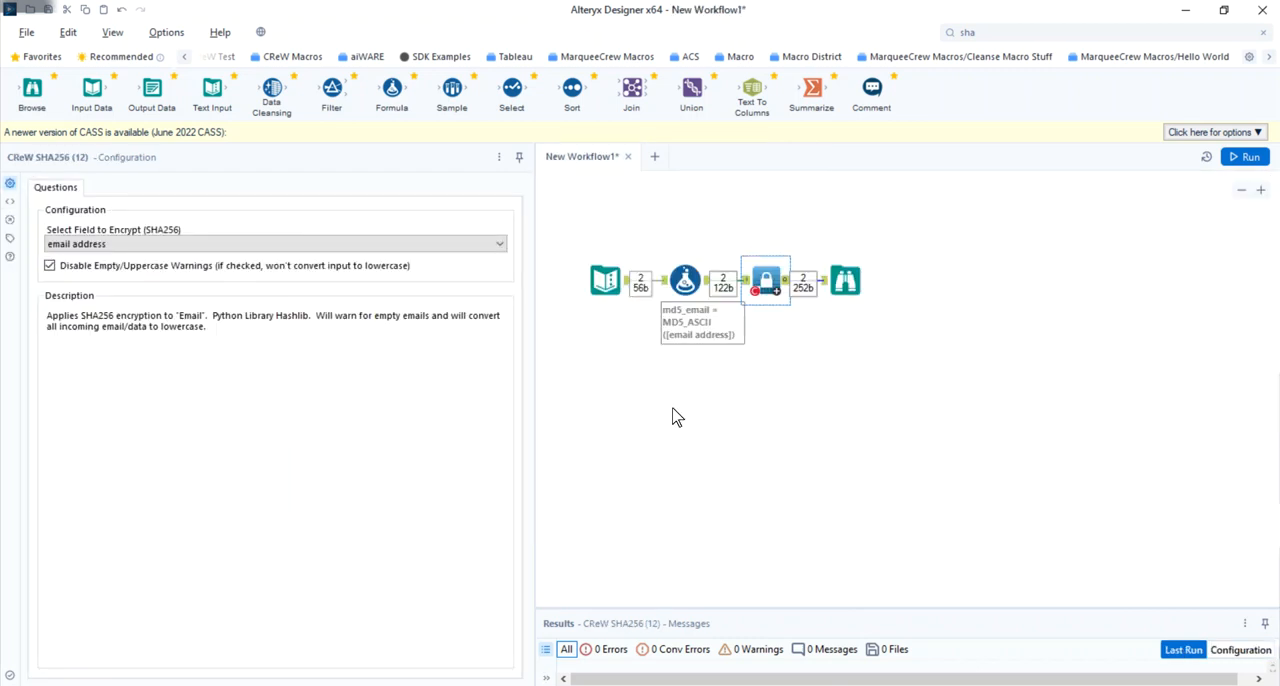